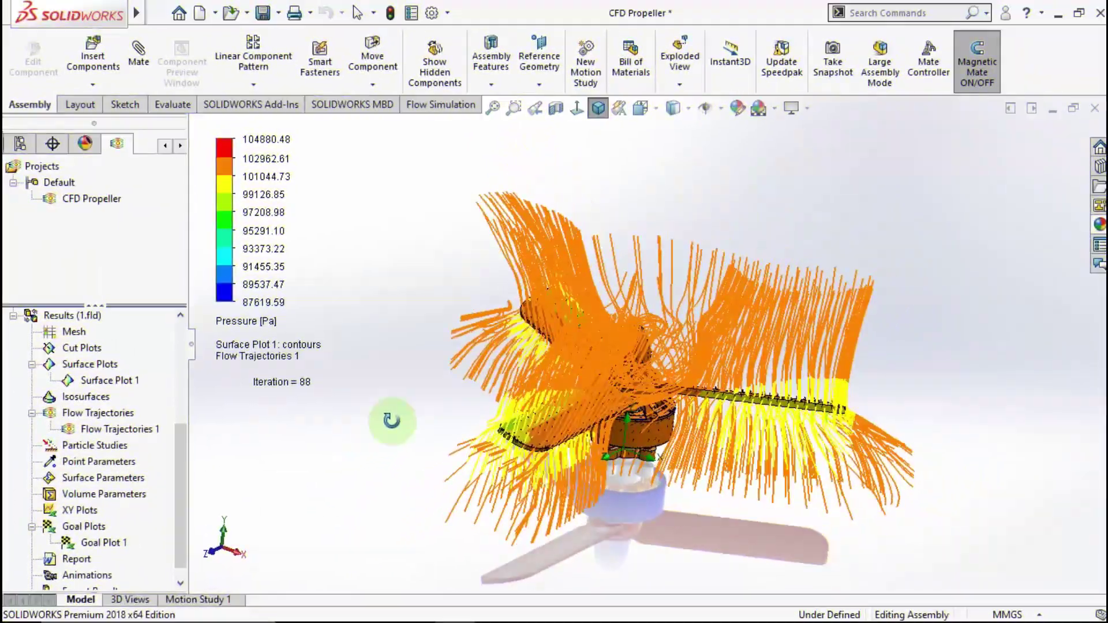
Orbit and zoom the flow trajectory view to inspect the propeller and motor hub
{"action": "middle_click_drag", "start_coordinate": [392, 420], "coordinate": [570, 455]}
{"action": "scroll", "coordinate": [584, 440], "scroll_direction": "down", "scroll_amount": 5}
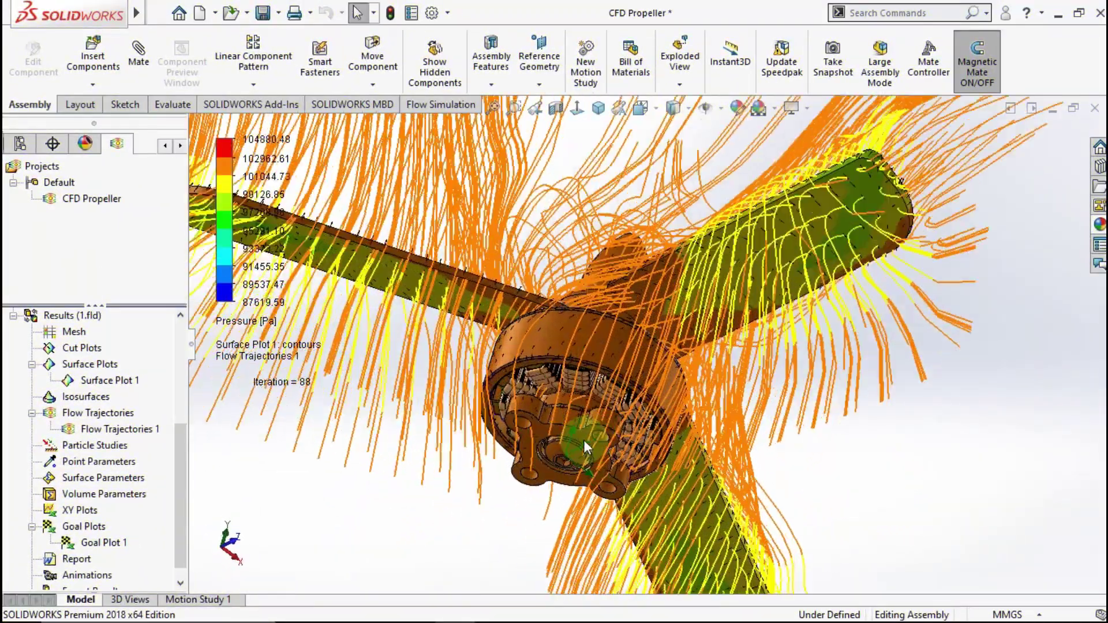
{"action": "scroll", "coordinate": [612, 388], "scroll_direction": "down", "scroll_amount": 3}
{"action": "middle_click_drag", "start_coordinate": [612, 386], "coordinate": [610, 321]}
{"action": "scroll", "coordinate": [611, 321], "scroll_direction": "down", "scroll_amount": 3}
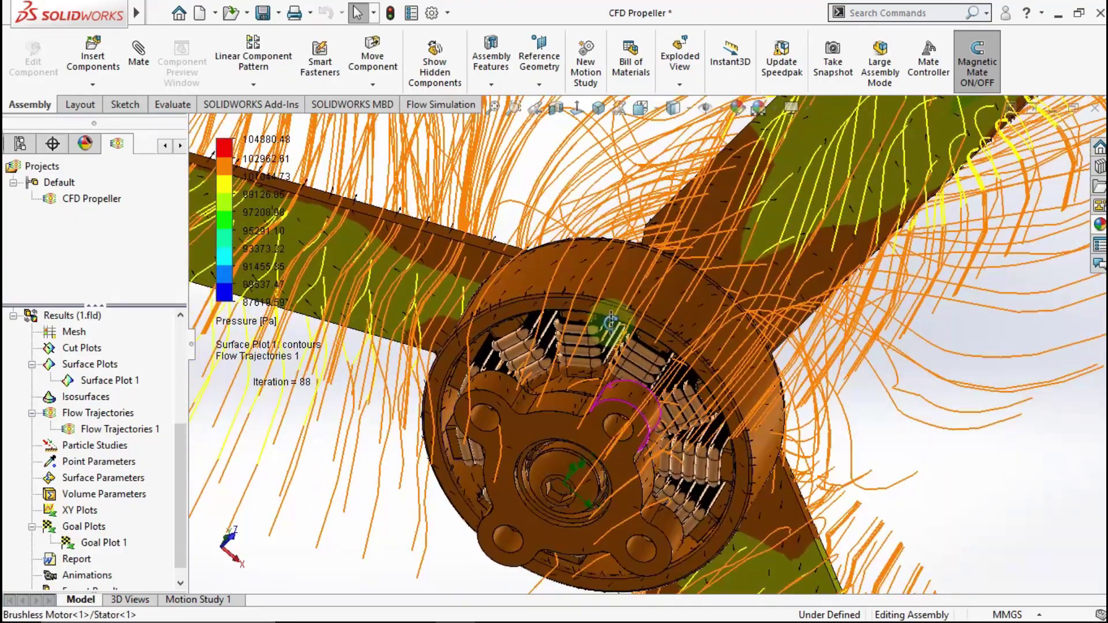
{"action": "scroll", "coordinate": [621, 360], "scroll_direction": "up", "scroll_amount": 2}
{"action": "middle_click_drag", "start_coordinate": [619, 361], "coordinate": [689, 323]}
{"action": "scroll", "coordinate": [494, 328], "scroll_direction": "up", "scroll_amount": 3}
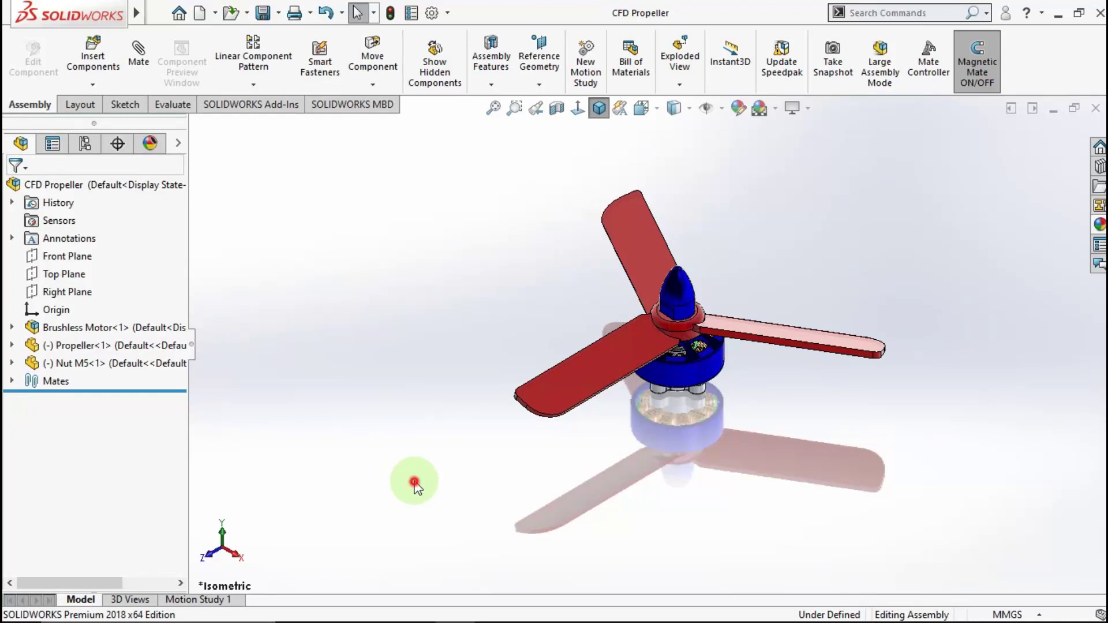
Insert a new part, Part1, into the CFD Propeller assembly and bring up its options
{"action": "left_click_drag", "start_coordinate": [415, 481], "coordinate": [258, 269]}
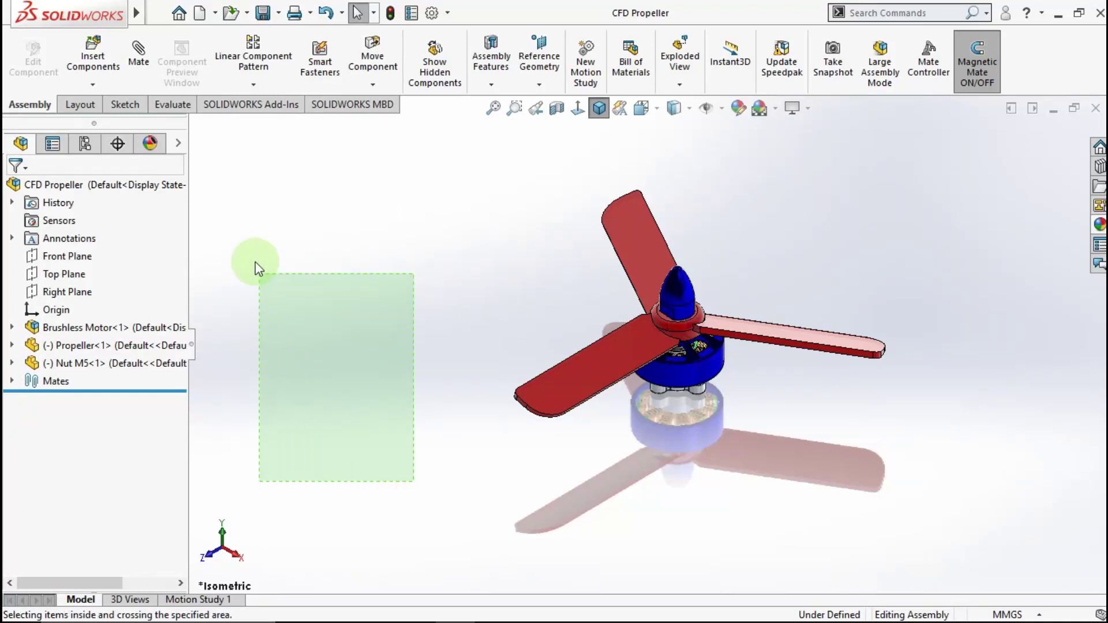
{"action": "left_click_drag", "start_coordinate": [250, 202], "coordinate": [300, 265]}
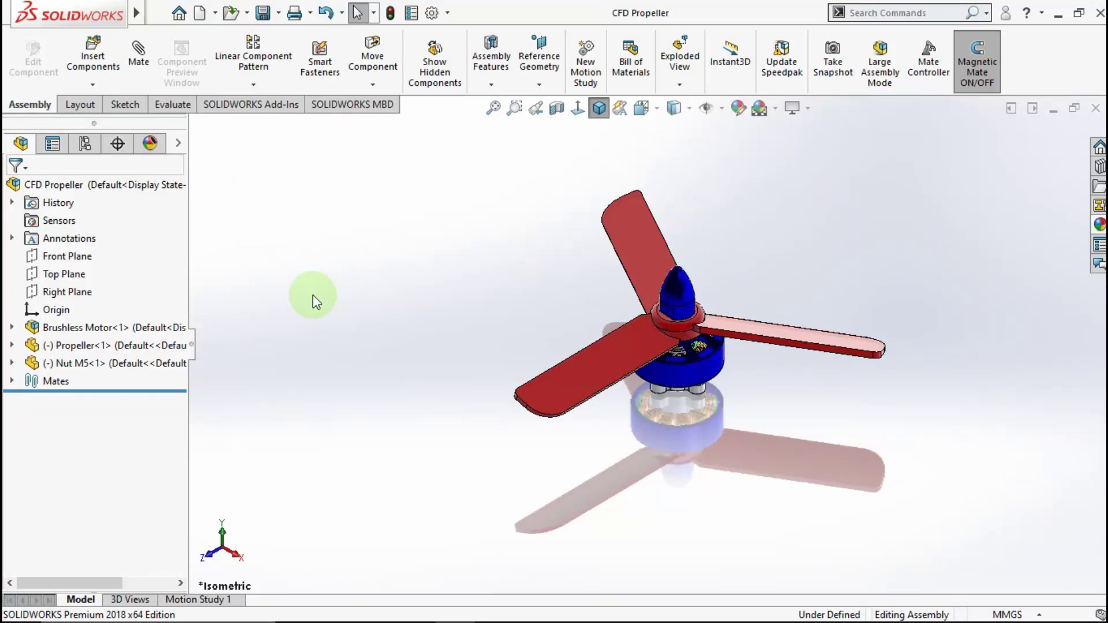
{"action": "mouse_move", "coordinate": [136, 13]}
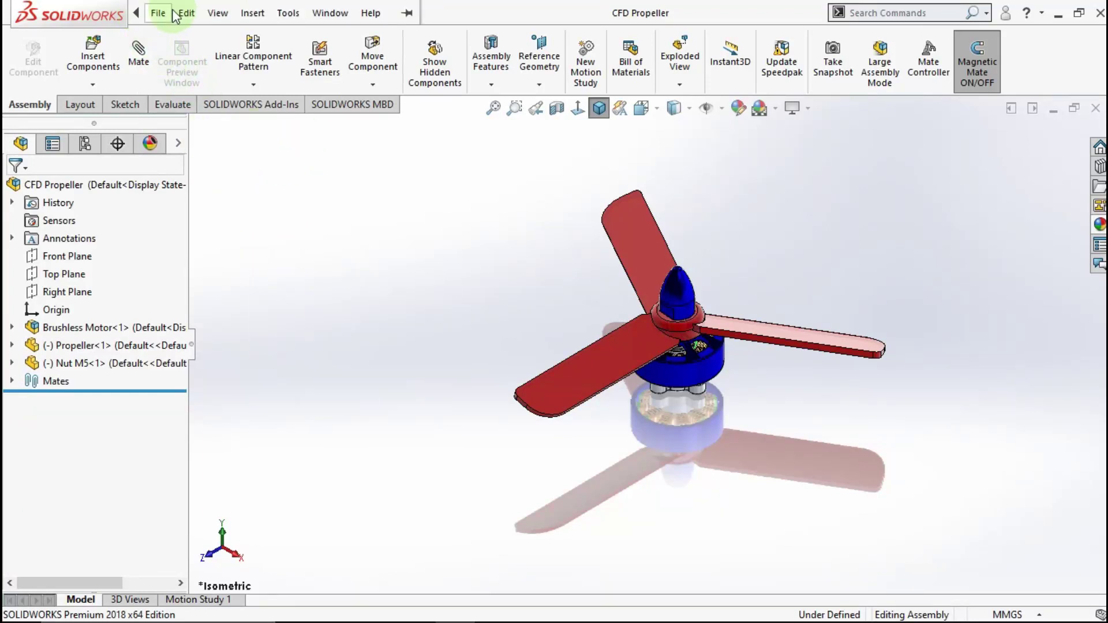
{"action": "left_click", "coordinate": [253, 14]}
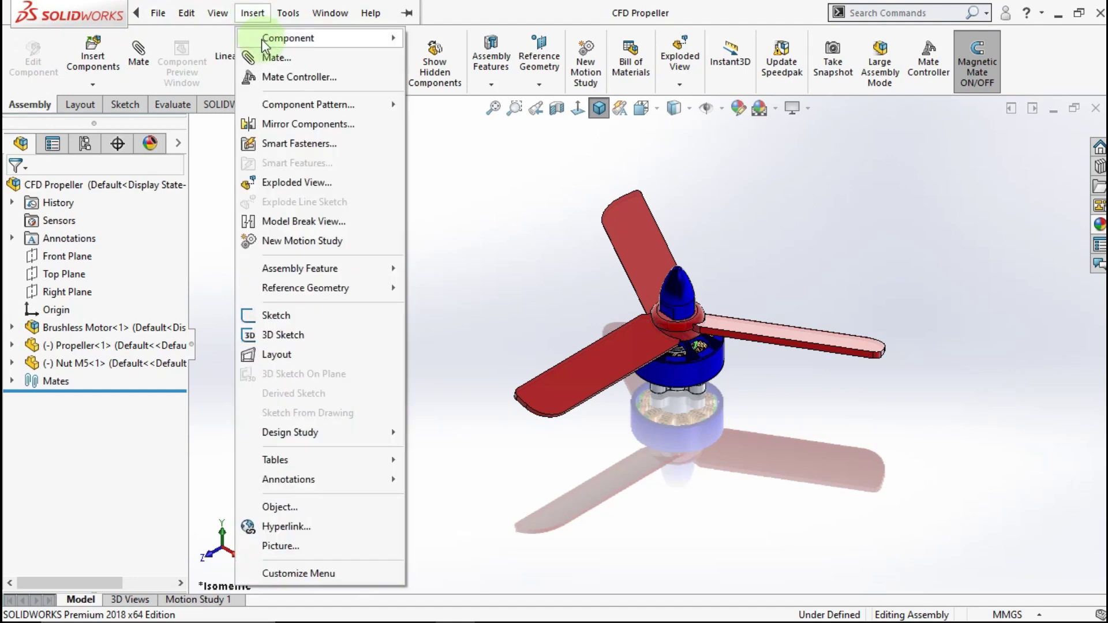
{"action": "mouse_move", "coordinate": [261, 39]}
{"action": "left_click", "coordinate": [437, 55]}
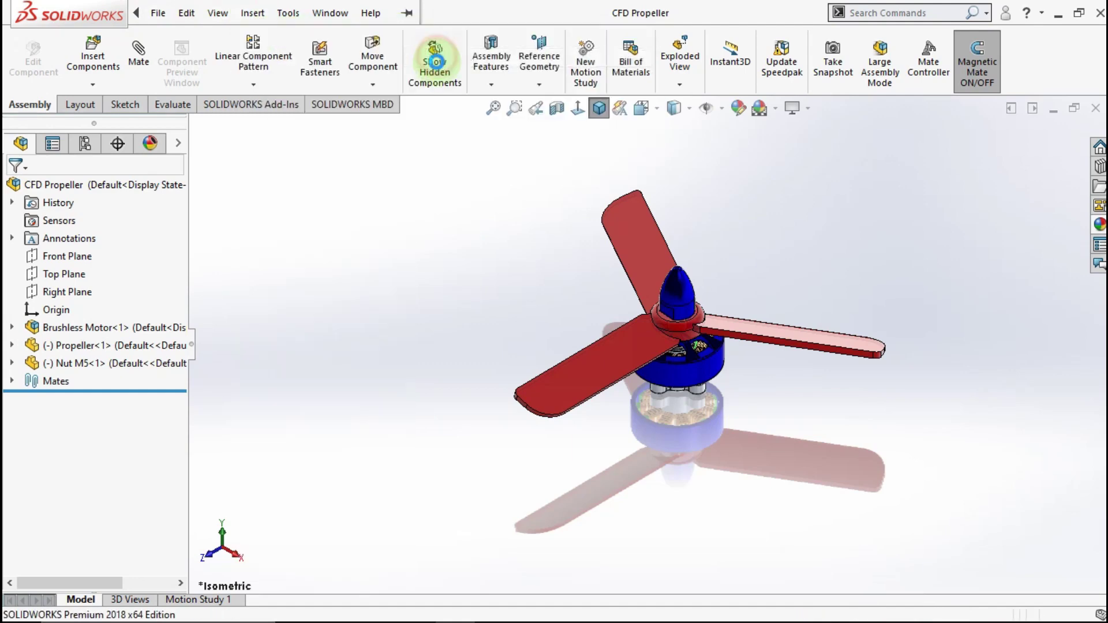
{"action": "left_click", "coordinate": [372, 209]}
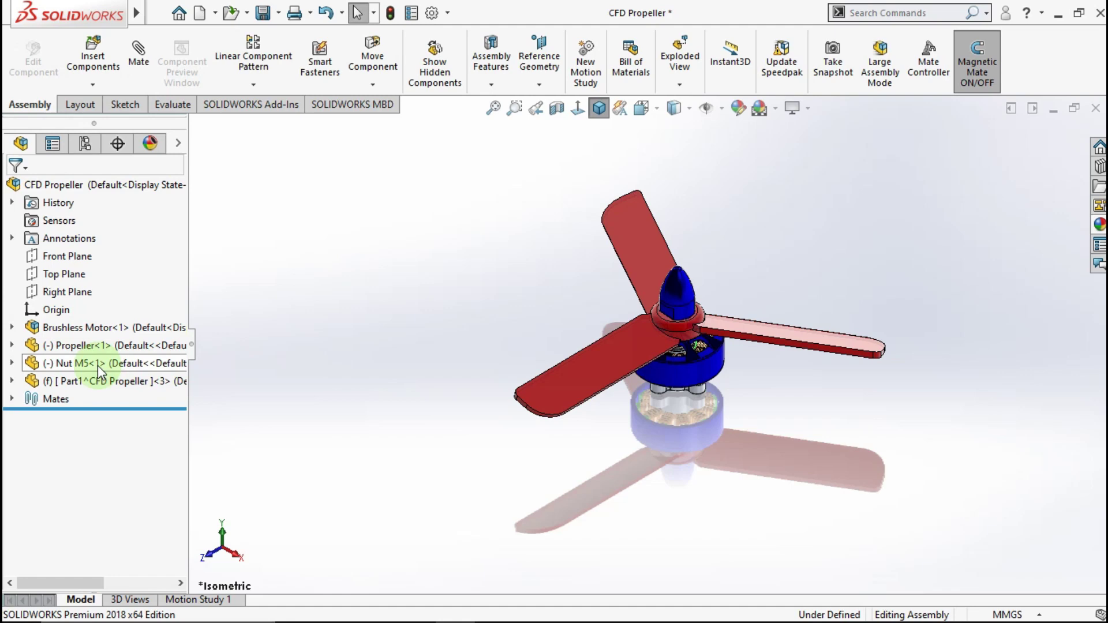
{"action": "right_click", "coordinate": [86, 382]}
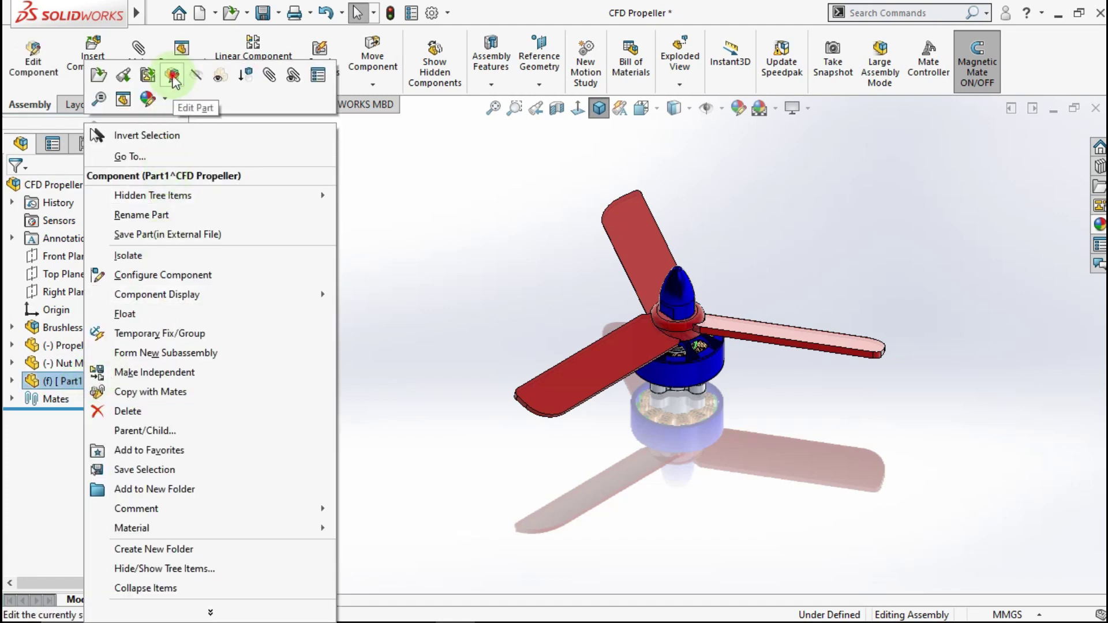
Edit Part1 in the assembly and select its Top Plane as the reference
{"action": "left_click", "coordinate": [173, 77]}
{"action": "left_click", "coordinate": [13, 381]}
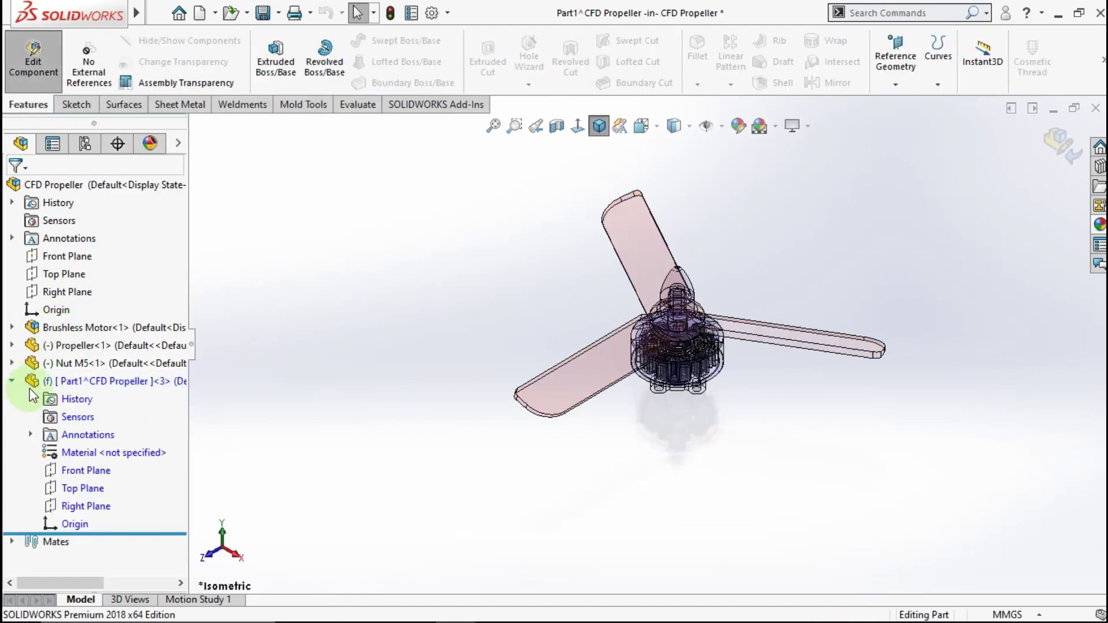
{"action": "left_click", "coordinate": [83, 488]}
{"action": "middle_click_drag", "start_coordinate": [618, 410], "coordinate": [612, 294]}
{"action": "scroll", "coordinate": [673, 364], "scroll_direction": "down", "scroll_amount": 3}
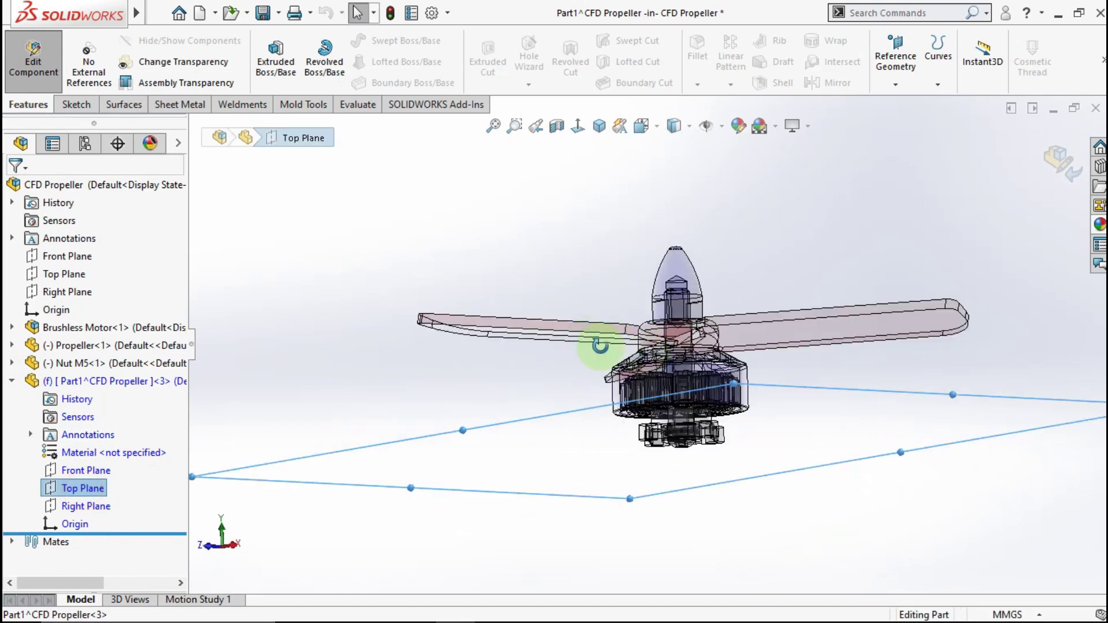
{"action": "middle_click_drag", "start_coordinate": [600, 345], "coordinate": [564, 416]}
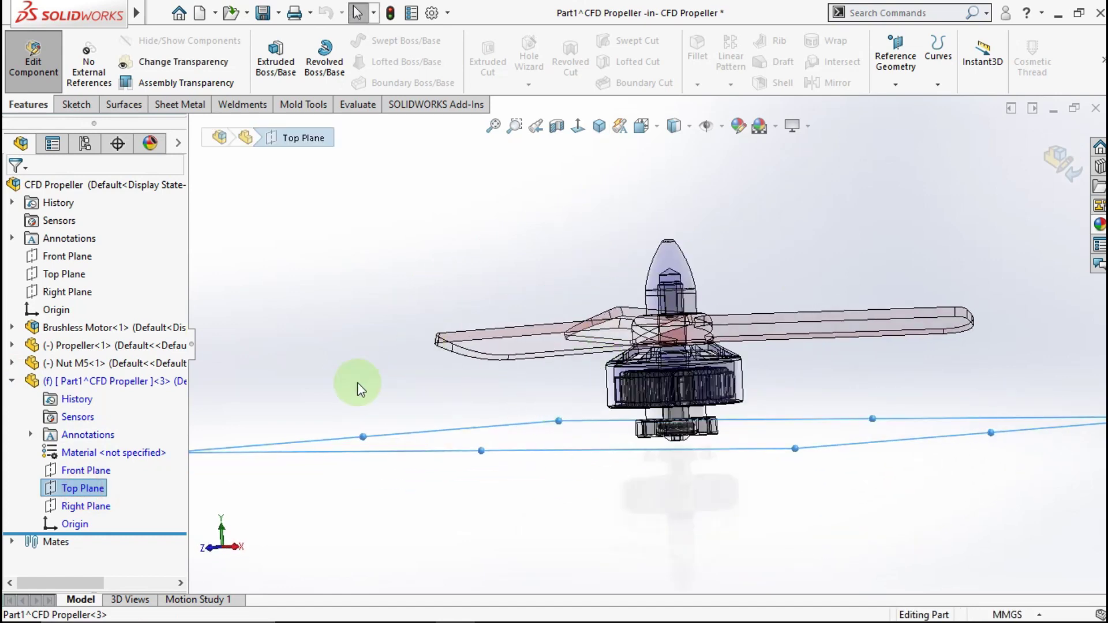
Create a reference plane offset 4.00mm from the Top Plane
{"action": "left_click", "coordinate": [889, 87]}
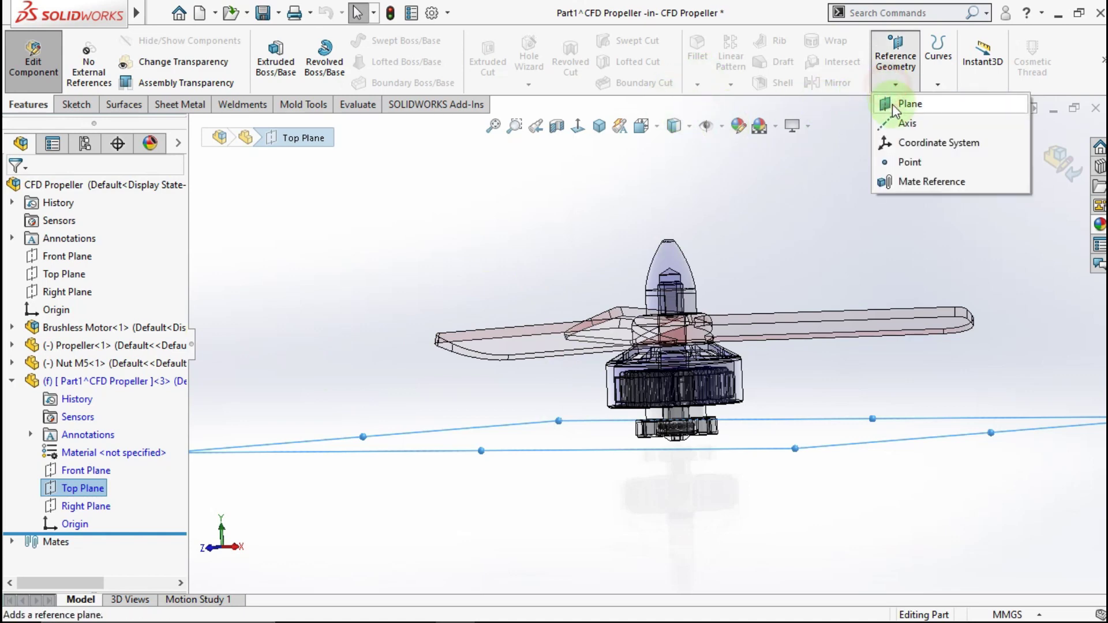
{"action": "left_click", "coordinate": [892, 103]}
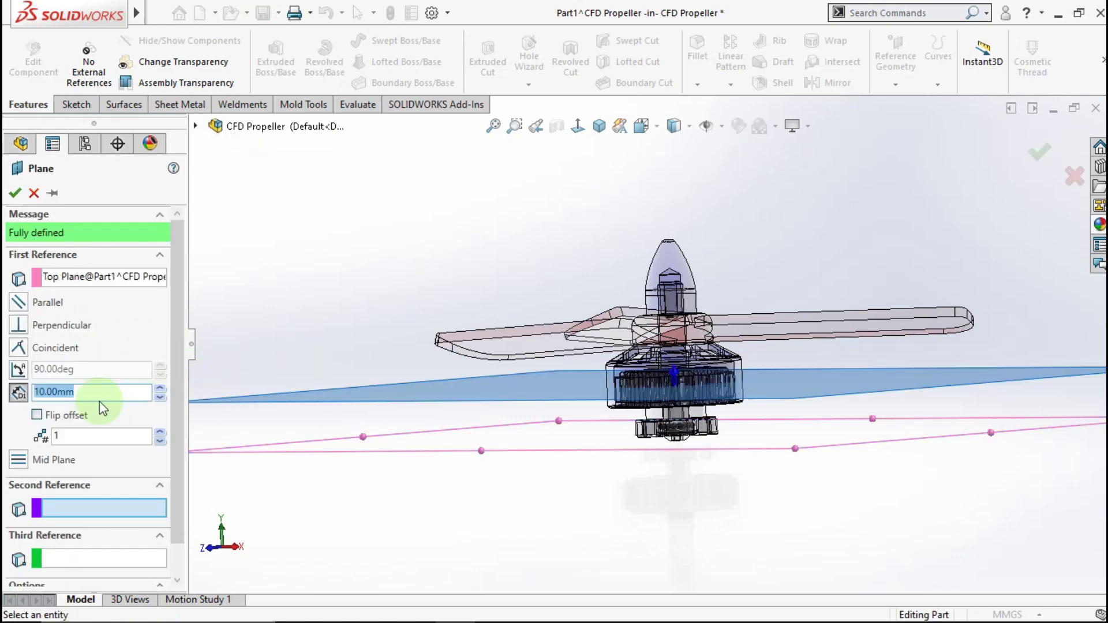
{"action": "type", "text": "4"}
{"action": "key", "text": "Return"}
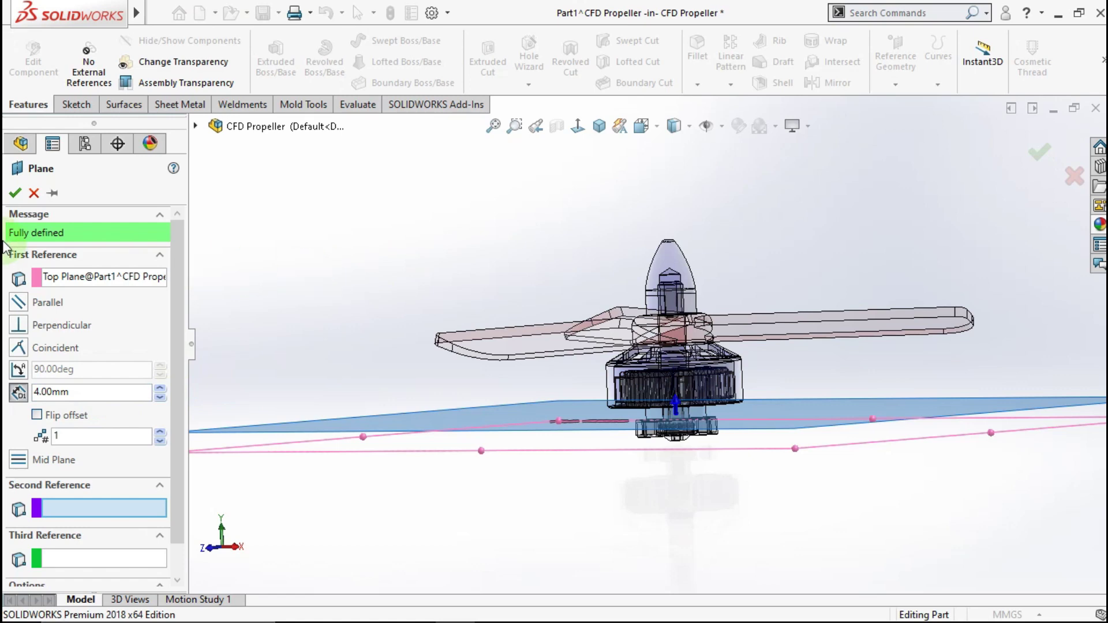
{"action": "left_click", "coordinate": [14, 193]}
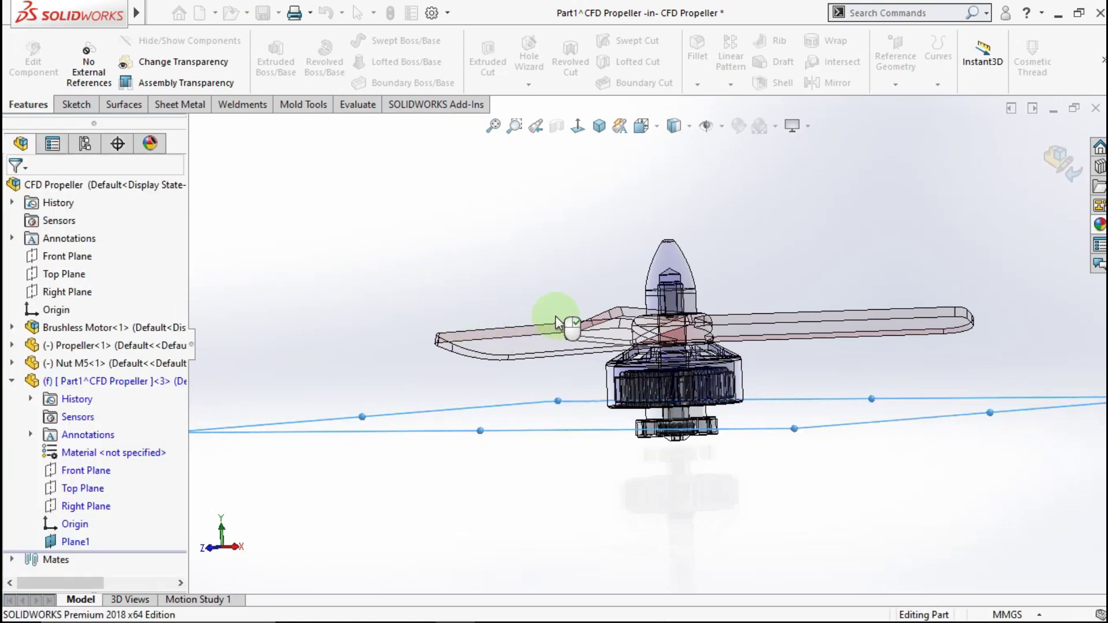
{"action": "middle_click_drag", "start_coordinate": [558, 316], "coordinate": [518, 388]}
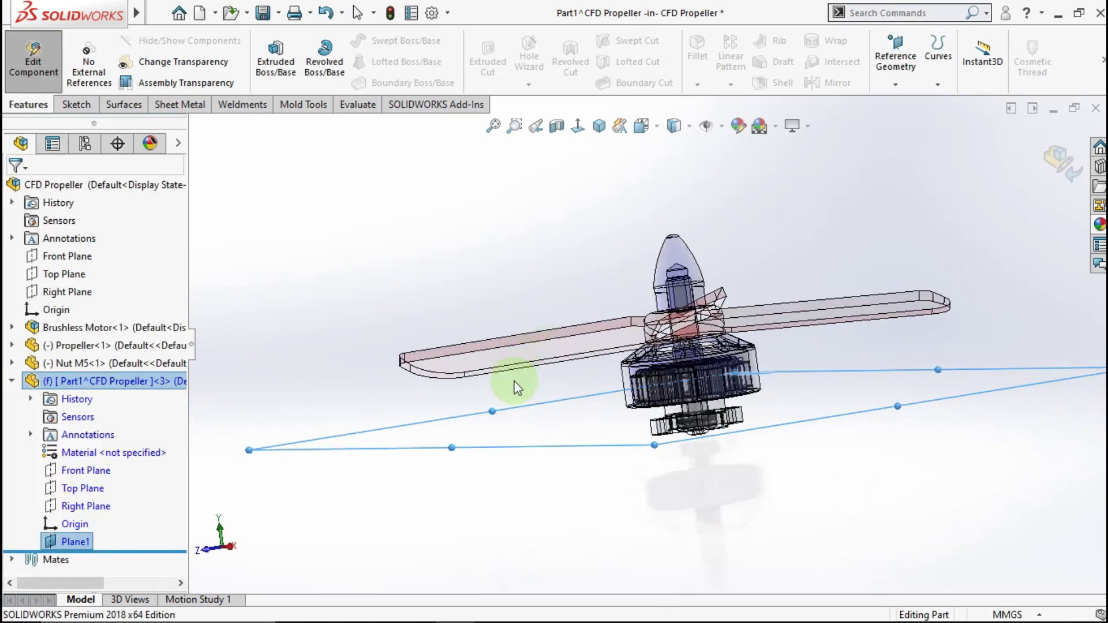
Start a sketch on Plane1, viewed normal to it and zoomed to fit
{"action": "right_click", "coordinate": [76, 542]}
{"action": "left_click", "coordinate": [95, 255]}
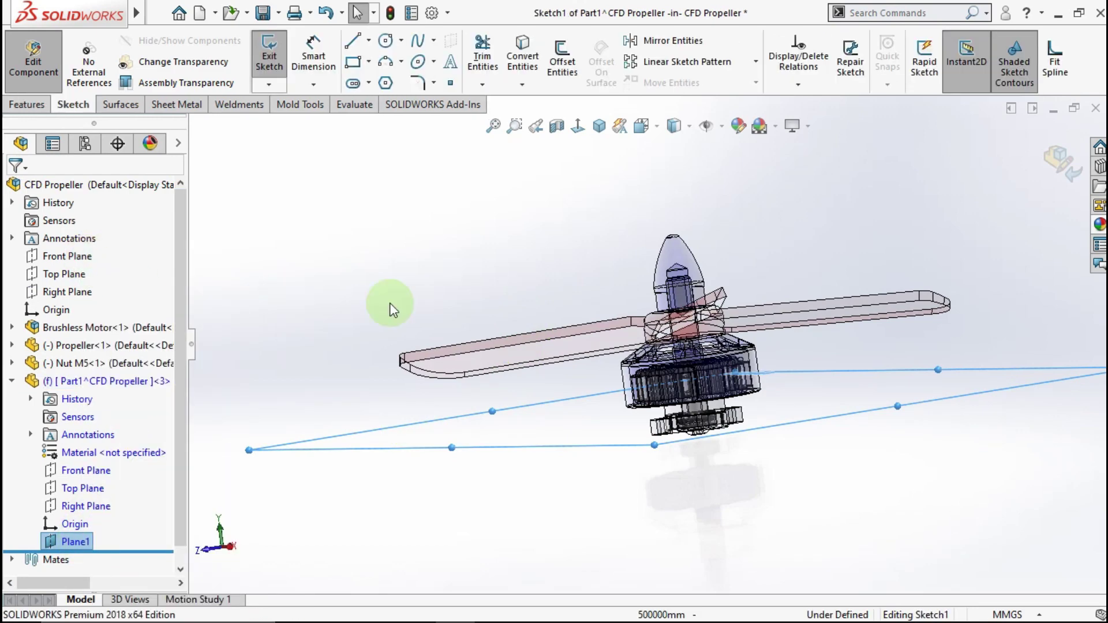
{"action": "left_click", "coordinate": [578, 126]}
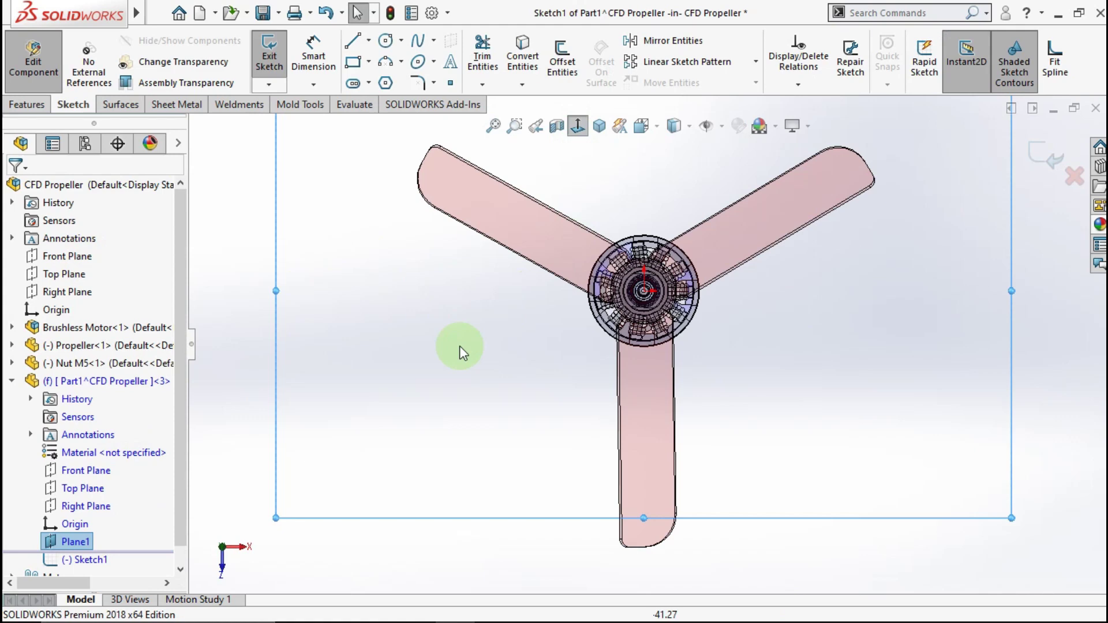
{"action": "left_click", "coordinate": [456, 349]}
{"action": "key", "text": "f"}
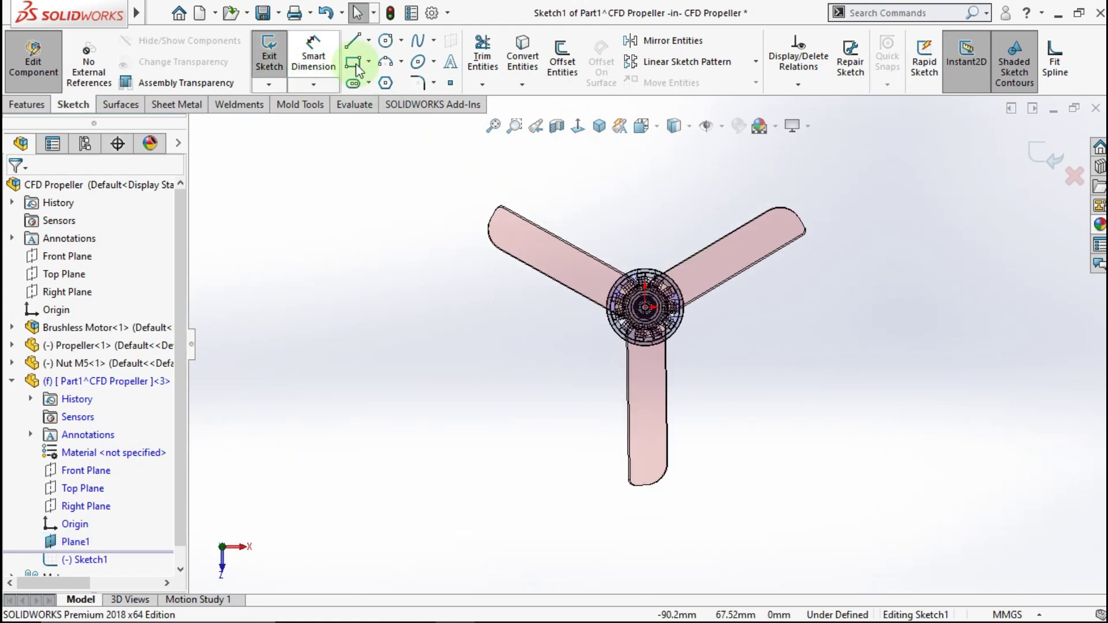
Draw a circle centred on the origin beyond the blade tips and dimension it to 130mm diameter
{"action": "left_click", "coordinate": [386, 47]}
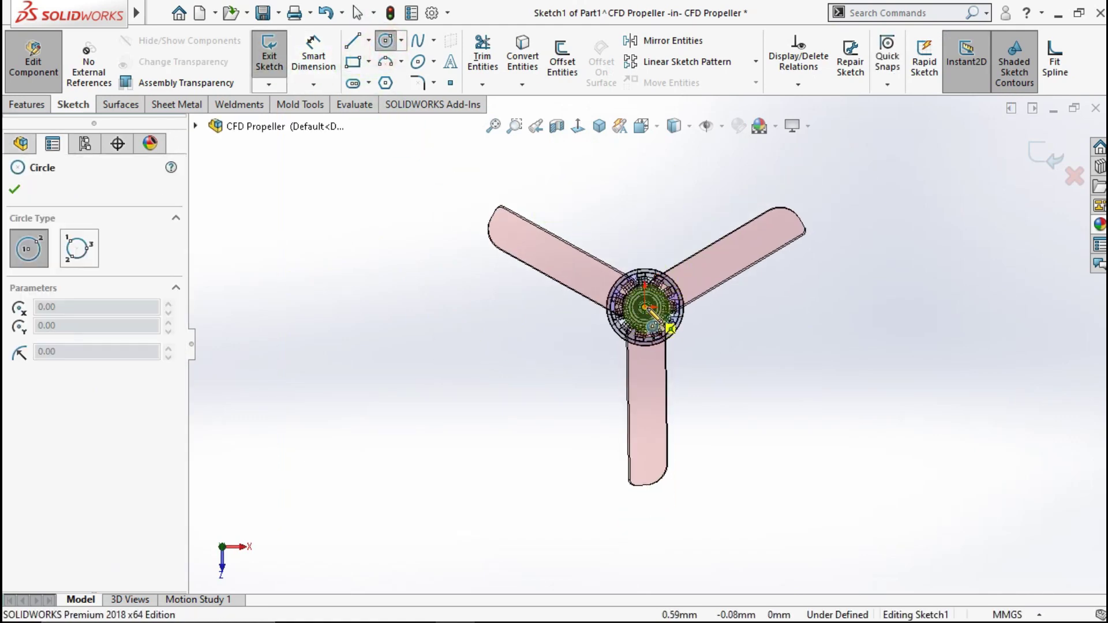
{"action": "left_click", "coordinate": [645, 308]}
{"action": "left_click", "coordinate": [845, 218]}
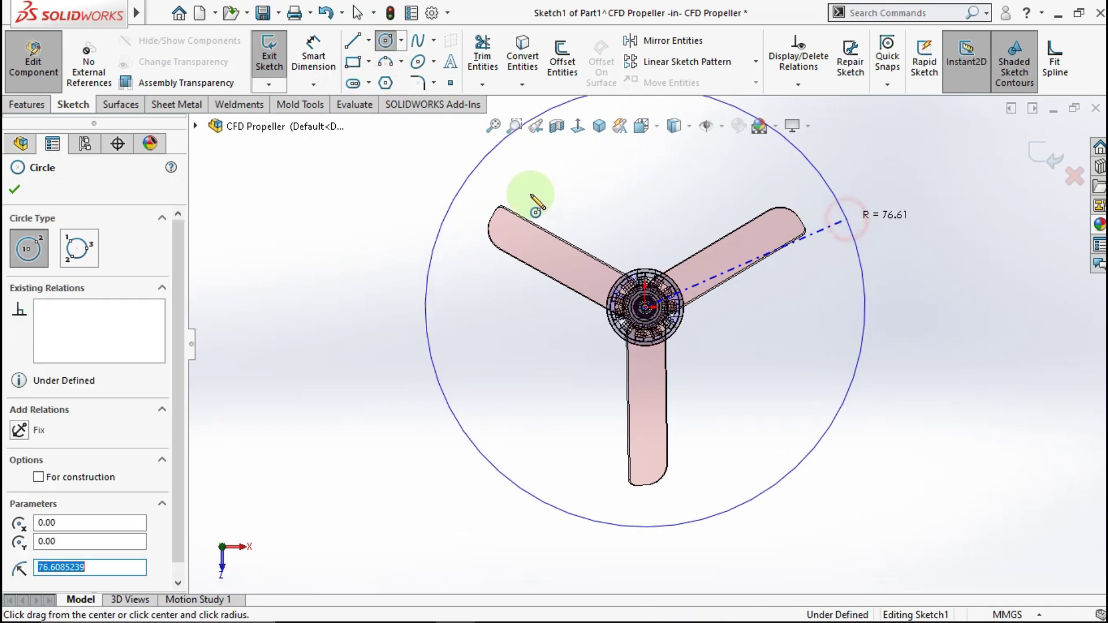
{"action": "left_click", "coordinate": [313, 55]}
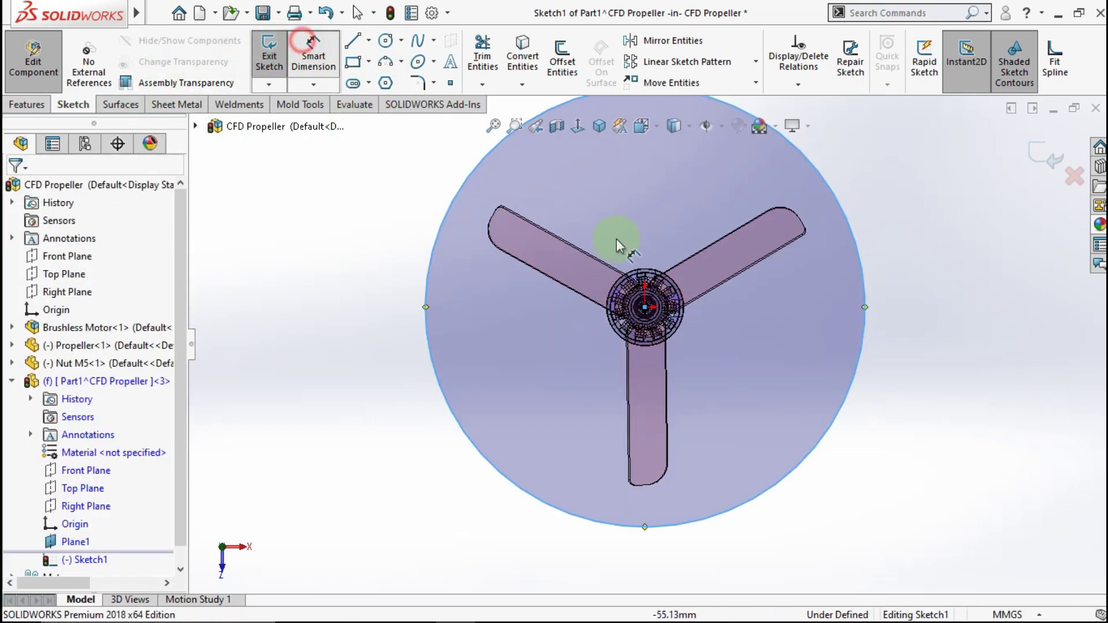
{"action": "left_click", "coordinate": [865, 291]}
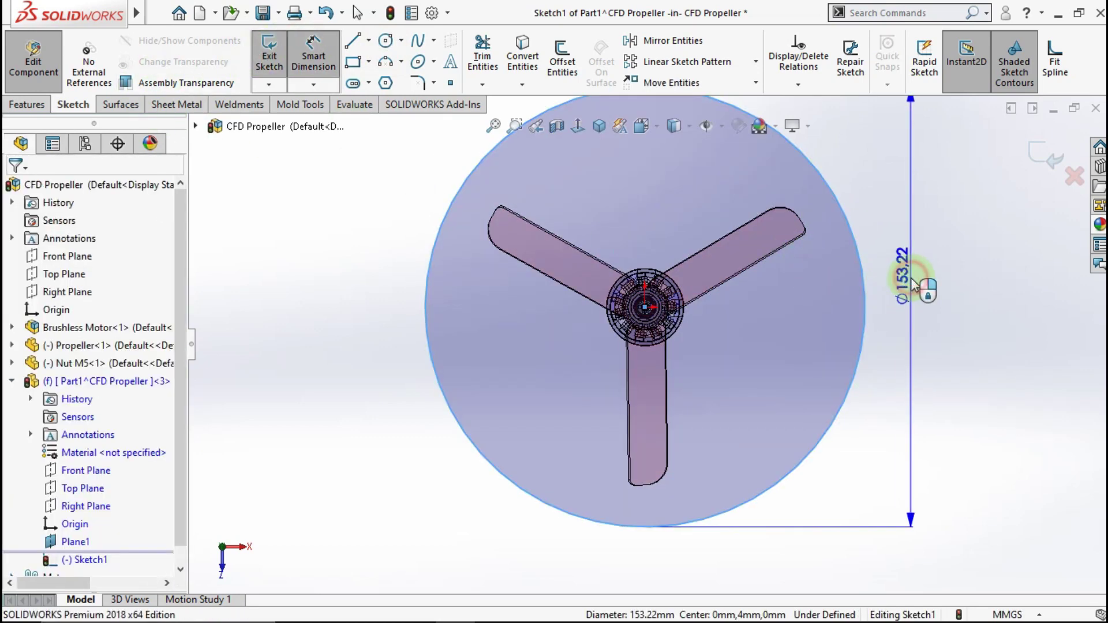
{"action": "left_click", "coordinate": [912, 288]}
{"action": "type", "text": "150"}
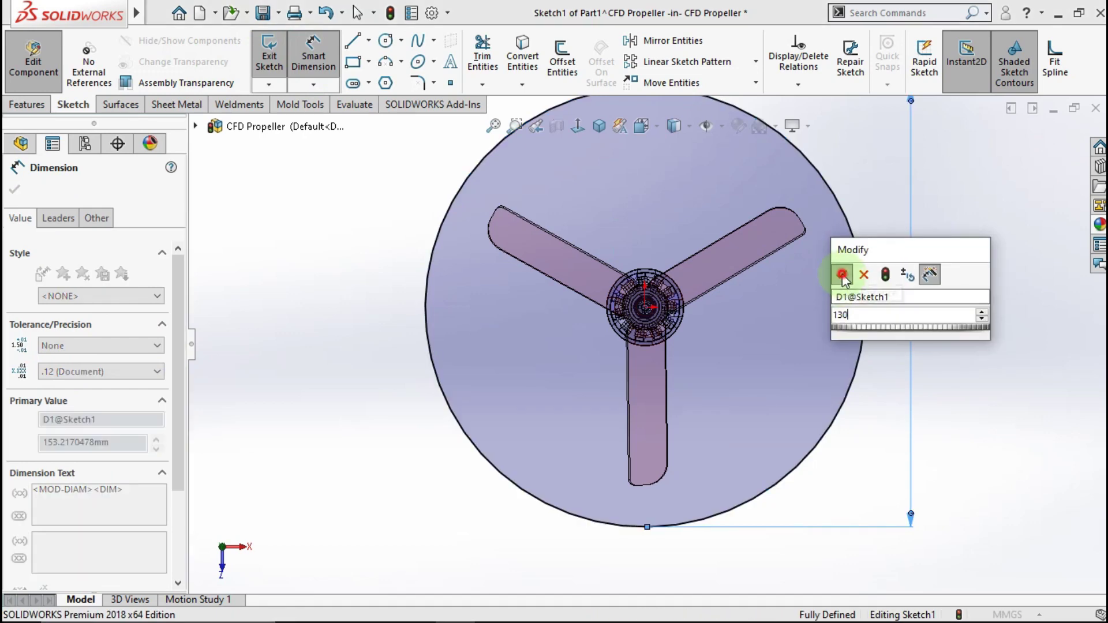
{"action": "left_click", "coordinate": [844, 279]}
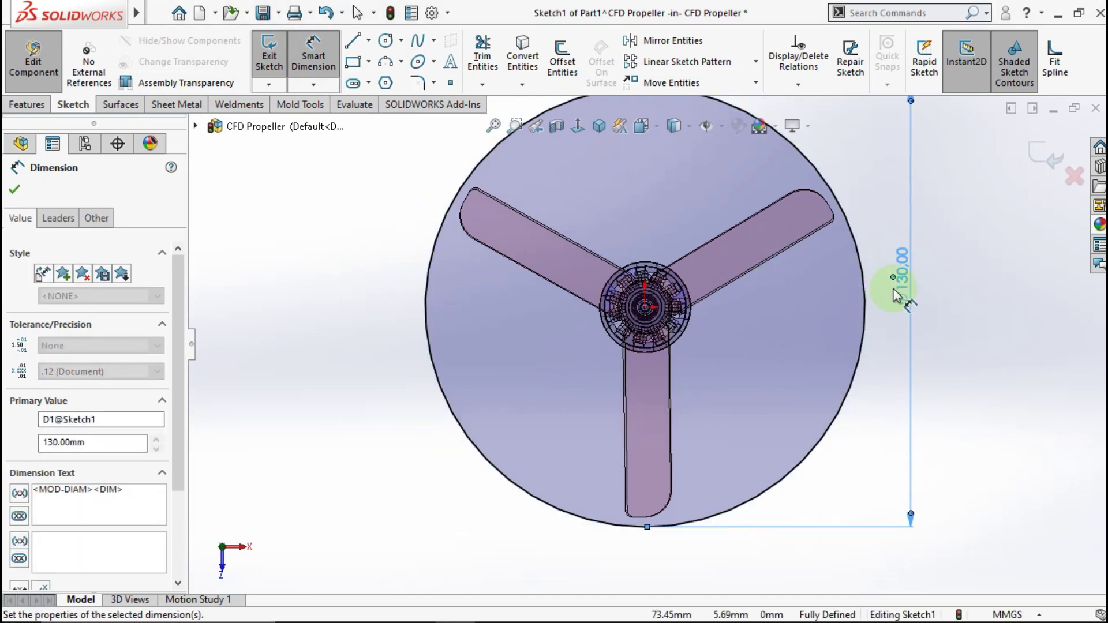
Extrude the 130mm circle sketch 36 mm blind into a solid cylinder, Boss-Extrude1
{"action": "left_click", "coordinate": [27, 105]}
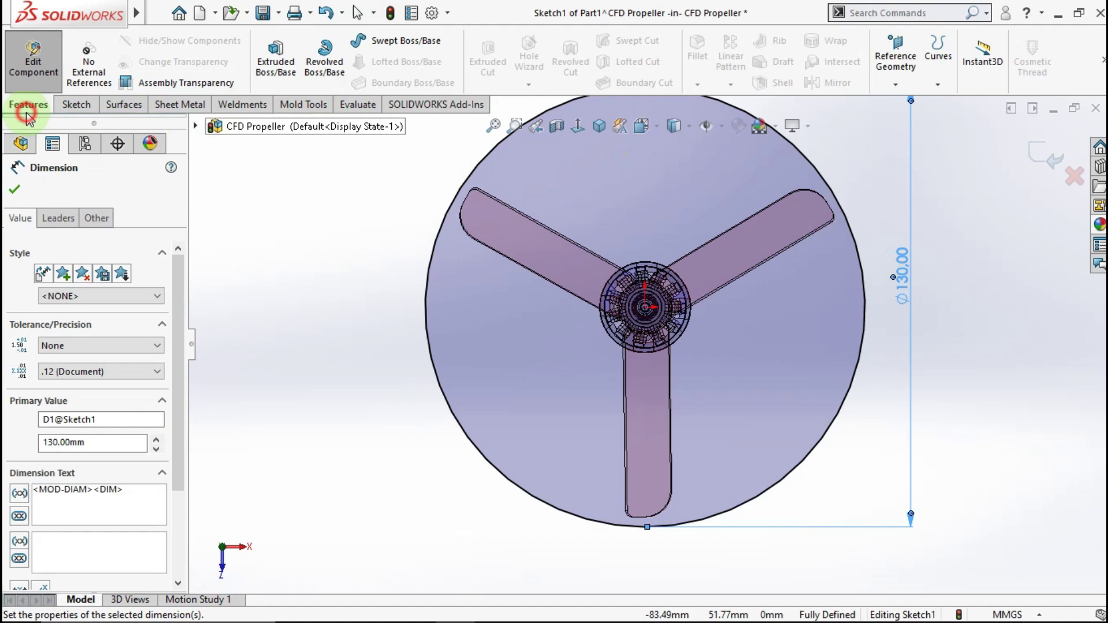
{"action": "left_click", "coordinate": [276, 58]}
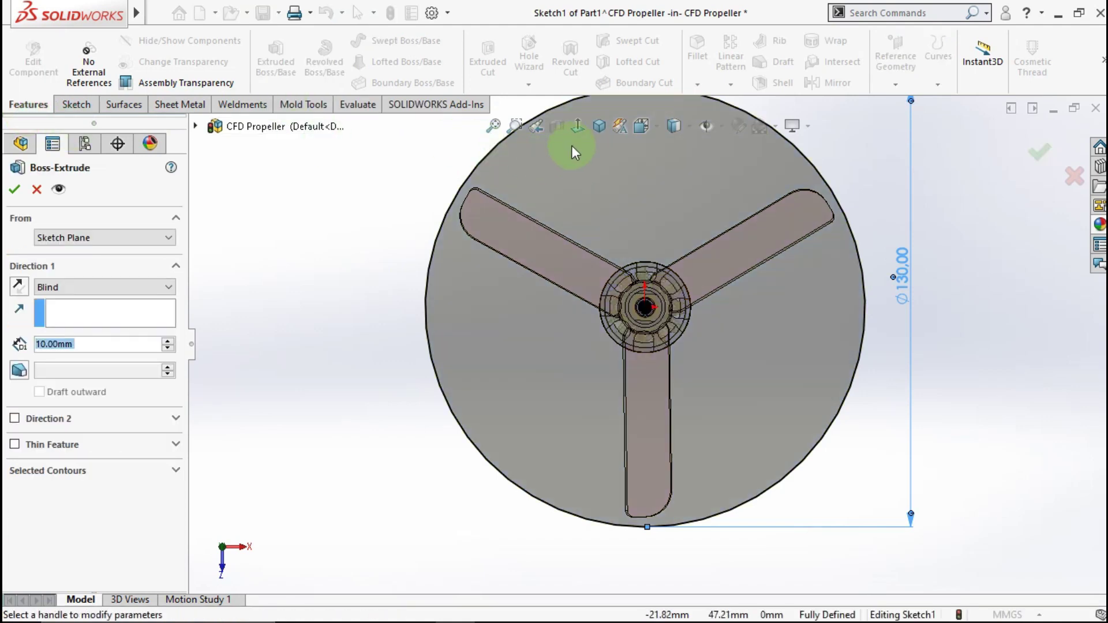
{"action": "left_click", "coordinate": [604, 123]}
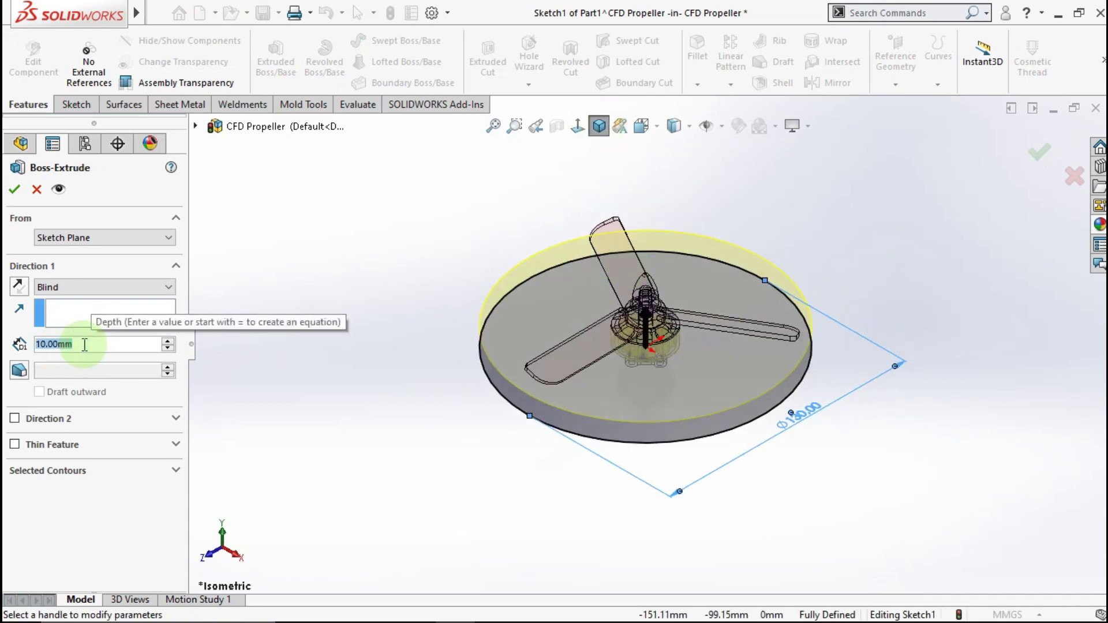
{"action": "type", "text": "3"}
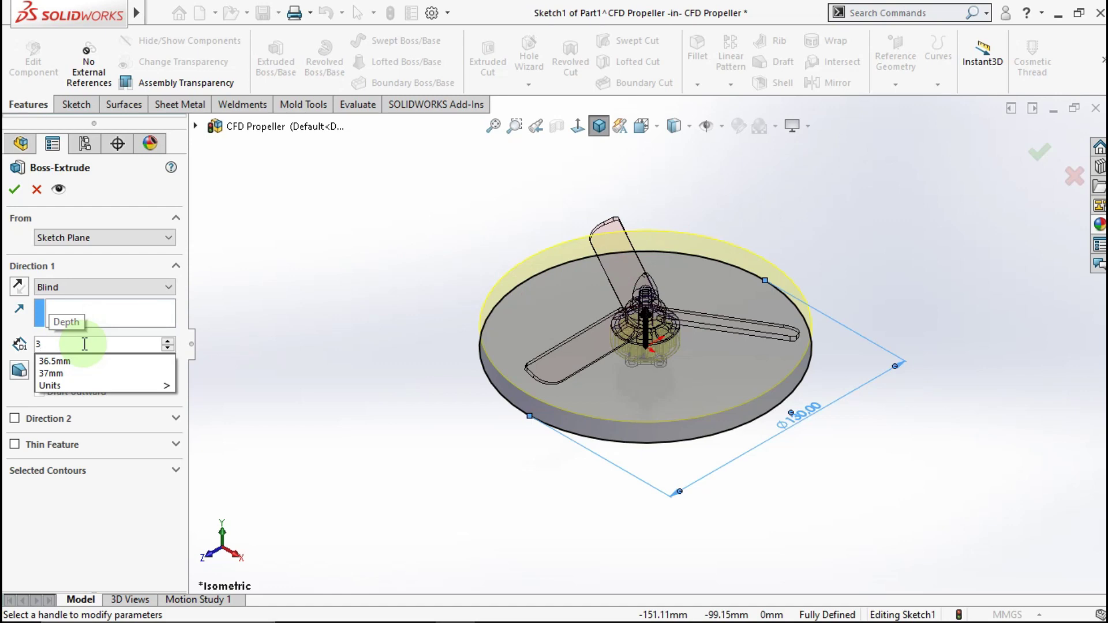
{"action": "type", "text": "6"}
{"action": "left_click", "coordinate": [290, 266]}
{"action": "middle_click_drag", "start_coordinate": [664, 306], "coordinate": [722, 193]}
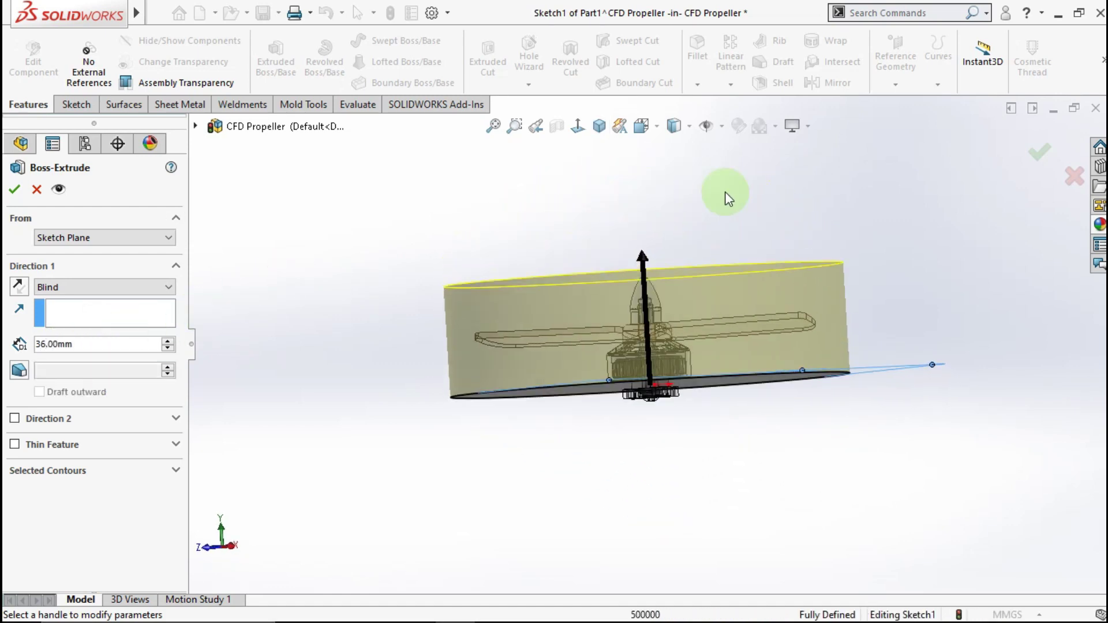
{"action": "left_click", "coordinate": [1040, 154]}
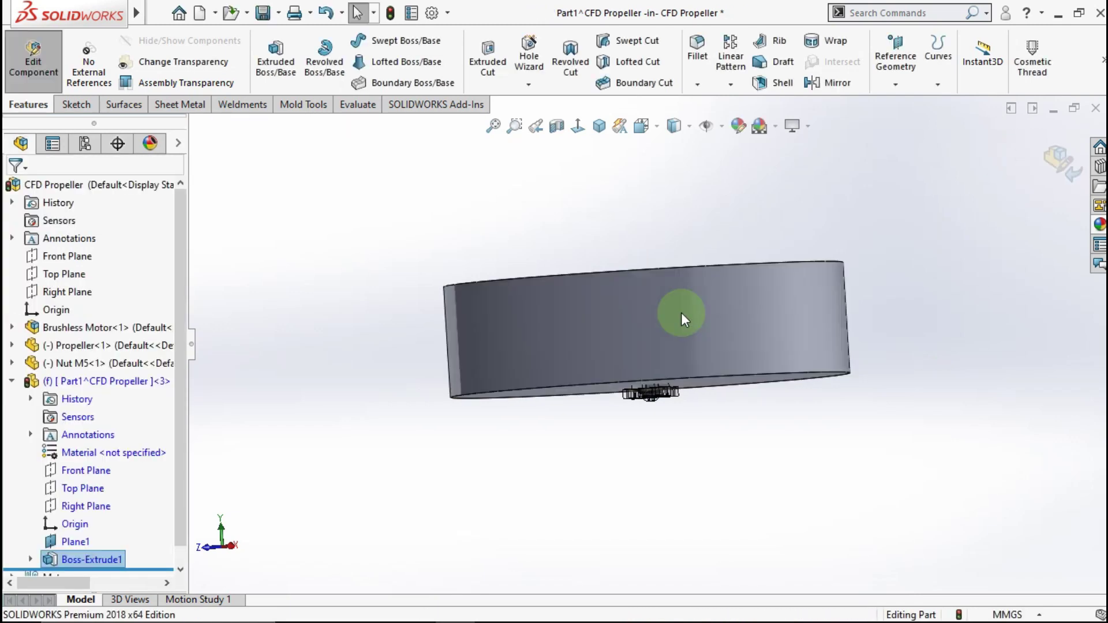
{"action": "scroll", "coordinate": [676, 297], "scroll_direction": "down", "scroll_amount": 2}
Exit part editing and make the Part1 cylinder transparent, shown in isometric view
{"action": "left_click", "coordinate": [1058, 155]}
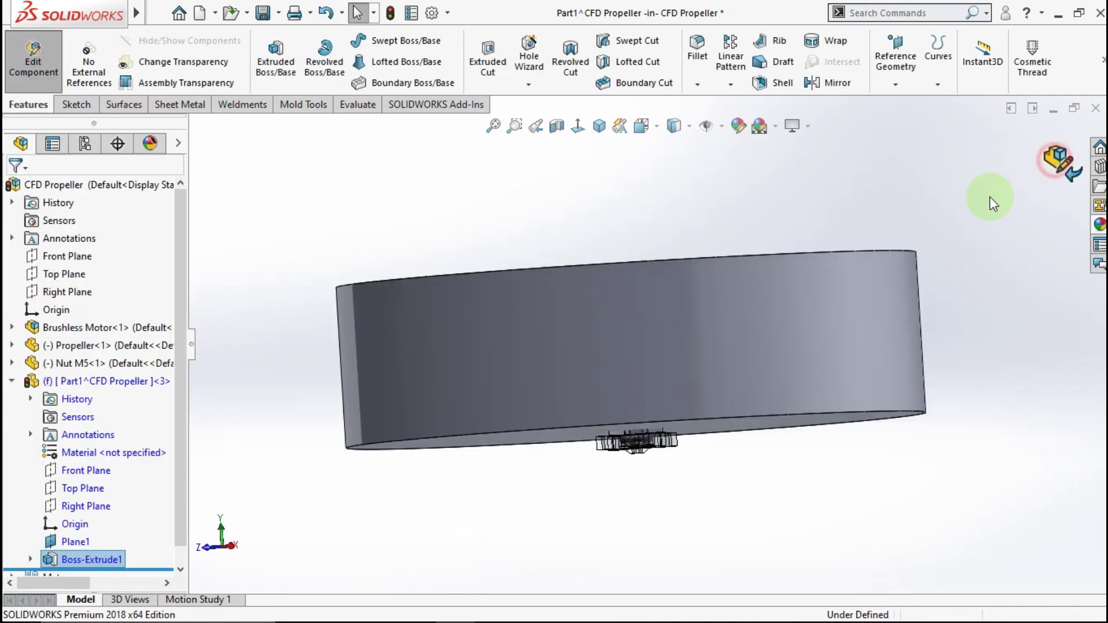
{"action": "left_click", "coordinate": [851, 294]}
{"action": "right_click", "coordinate": [830, 298]}
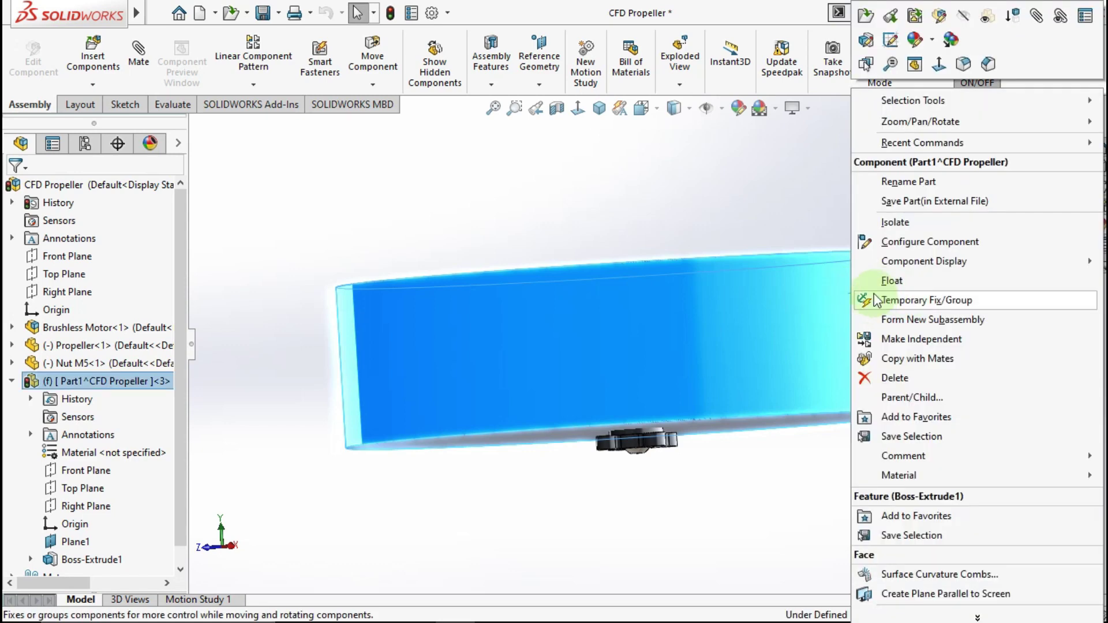
{"action": "left_click", "coordinate": [977, 16]}
{"action": "left_click", "coordinate": [762, 223]}
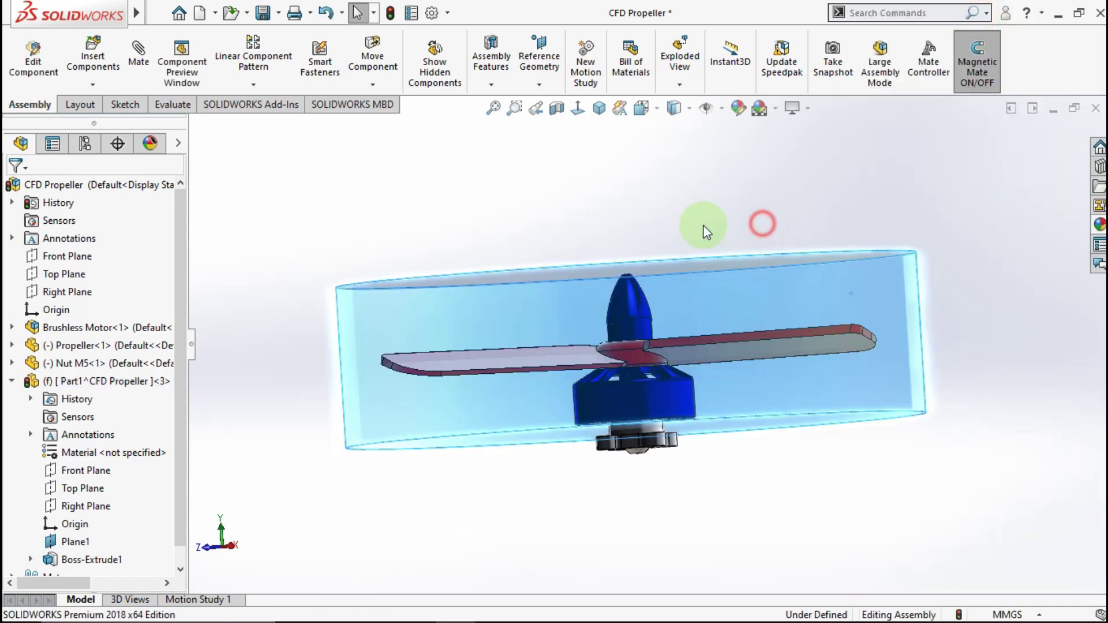
{"action": "mouse_move", "coordinate": [700, 235]}
{"action": "middle_mouse_down"}
{"action": "mouse_move", "coordinate": [667, 237]}
{"action": "mouse_move", "coordinate": [663, 267]}
{"action": "mouse_move", "coordinate": [693, 228]}
{"action": "middle_mouse_up"}
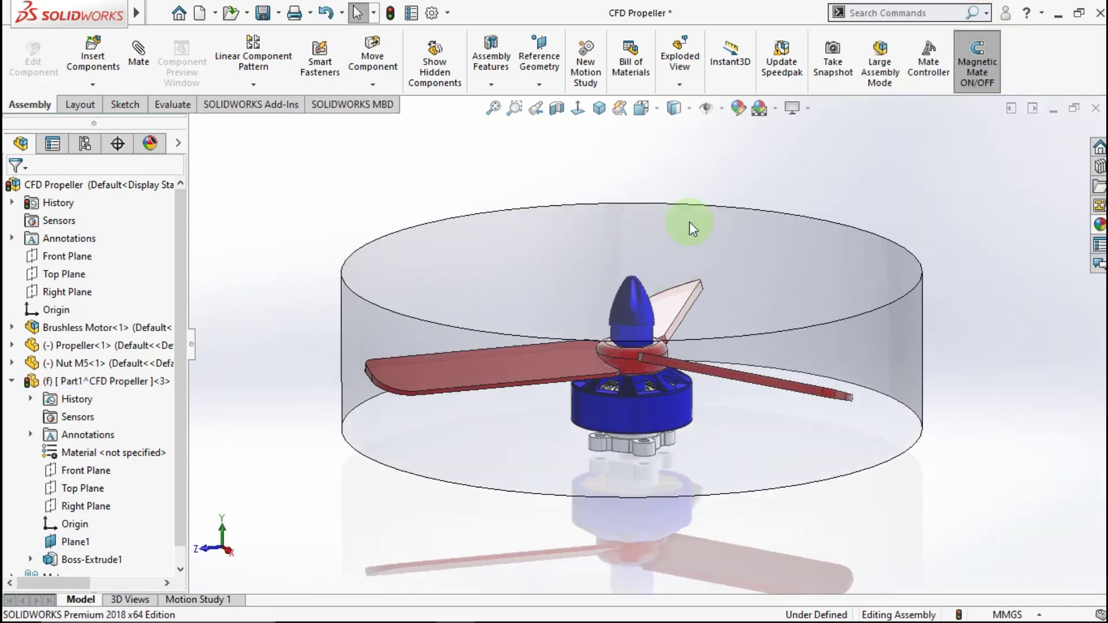
{"action": "left_click", "coordinate": [601, 109]}
{"action": "left_click", "coordinate": [11, 381]}
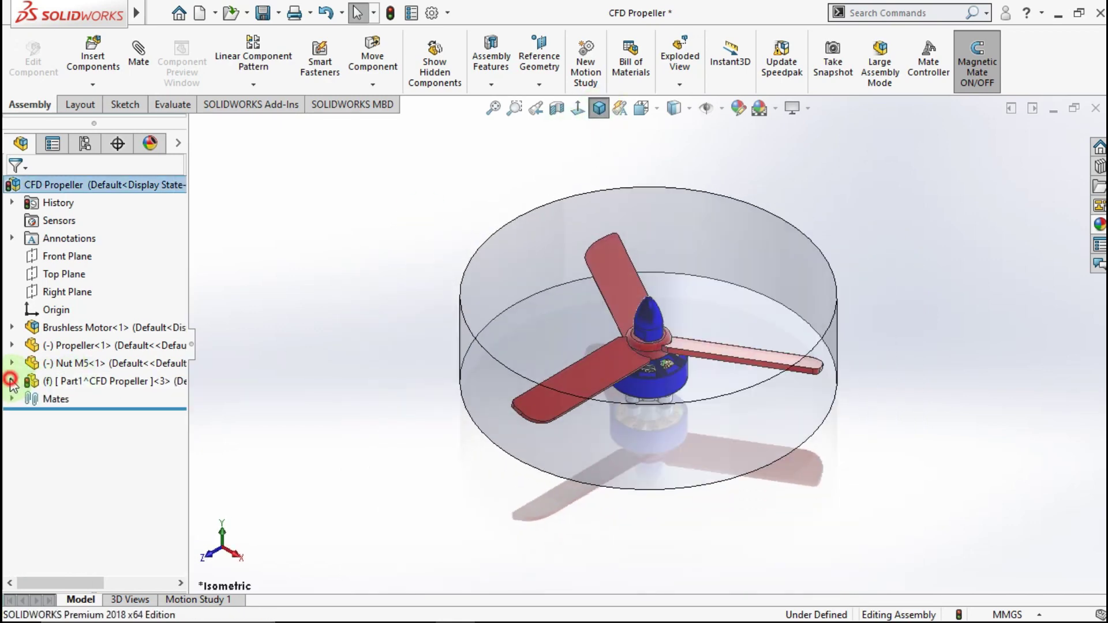
{"action": "left_click", "coordinate": [294, 296]}
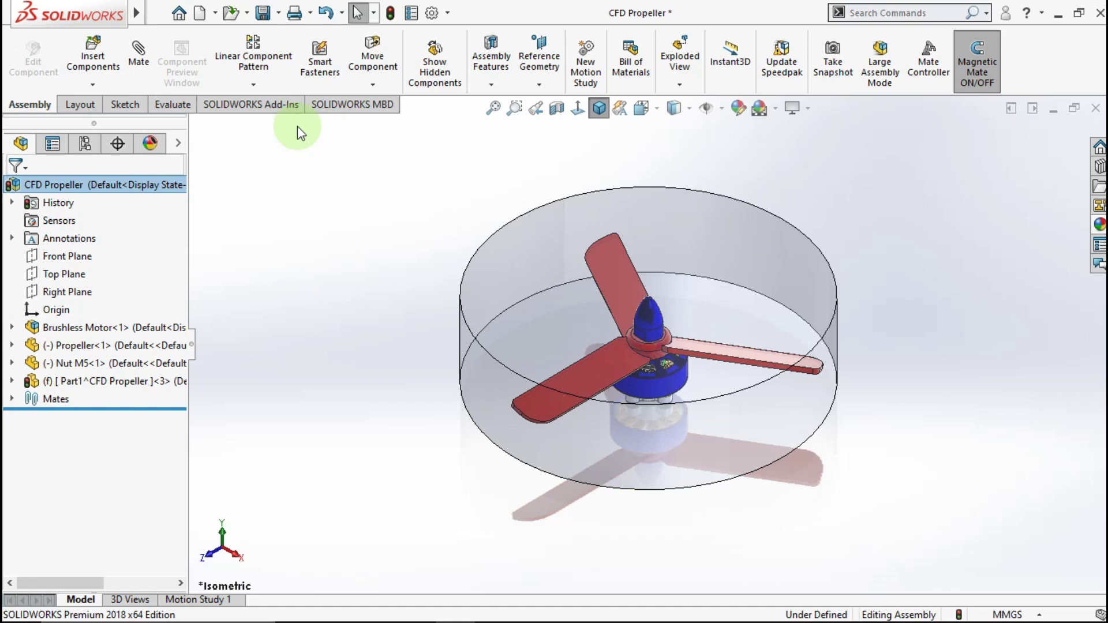
Enable the SOLIDWORKS Flow Simulation add-in and show its Flow Simulation tools
{"action": "left_click", "coordinate": [247, 106]}
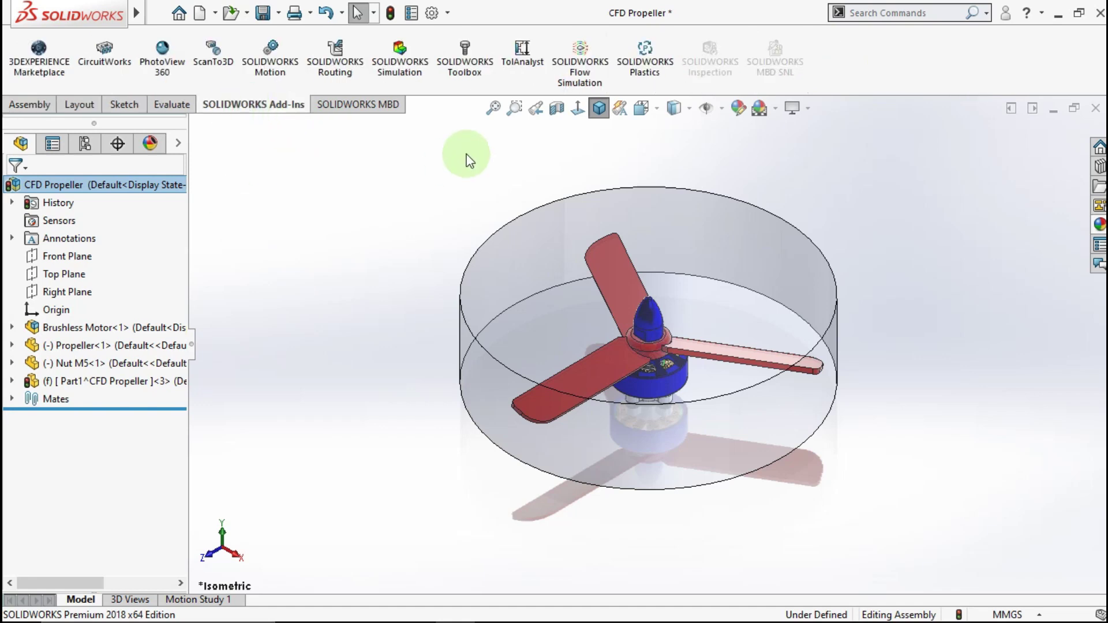
{"action": "left_click", "coordinate": [580, 64]}
{"action": "left_click", "coordinate": [273, 174]}
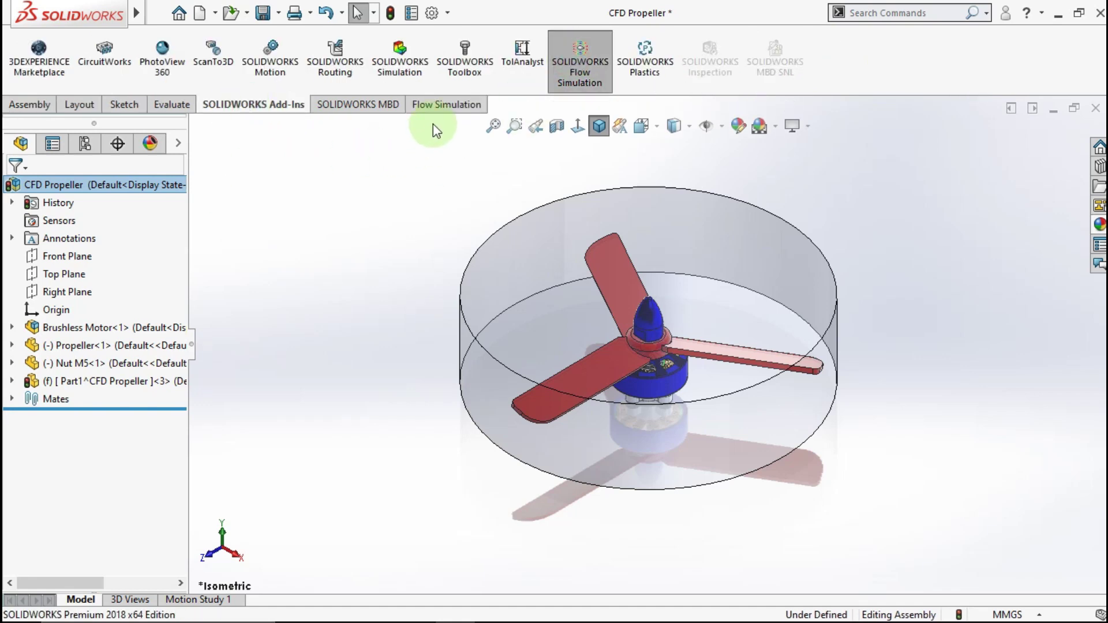
{"action": "left_click", "coordinate": [439, 107]}
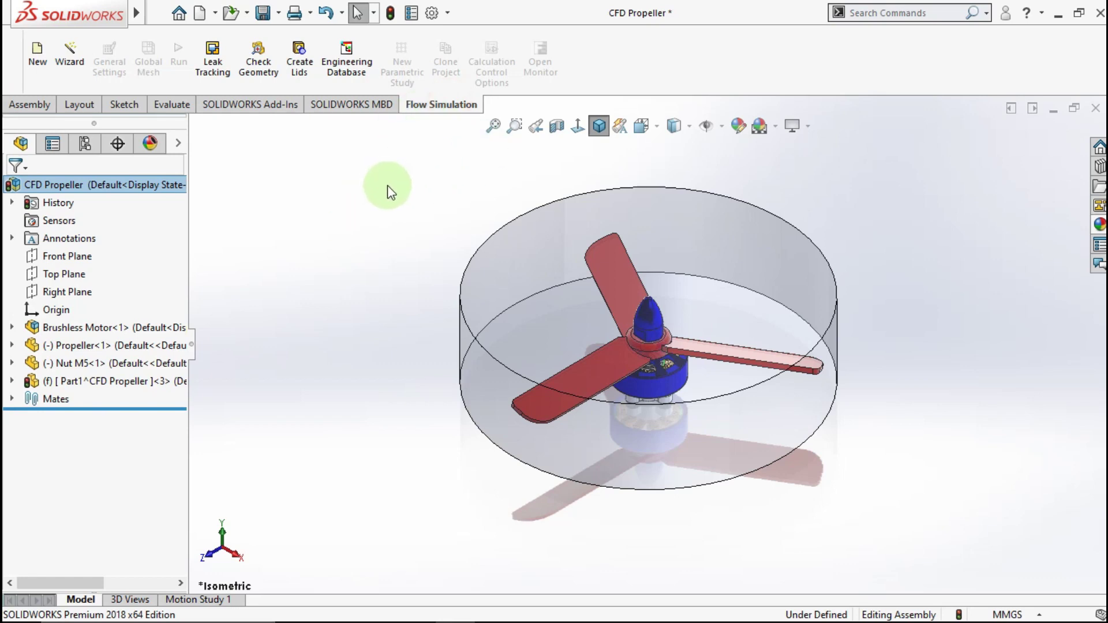
Start the project wizard, name the project 'CFD Propeller' and choose SI (m-kg-s) units
{"action": "left_click", "coordinate": [70, 63]}
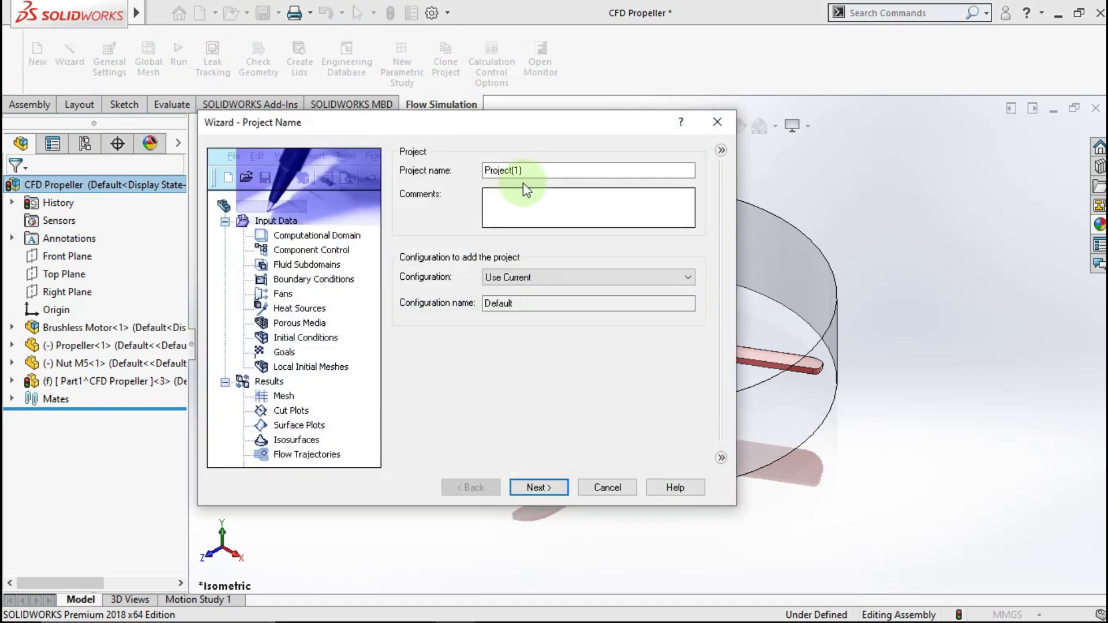
{"action": "double_click", "coordinate": [520, 172]}
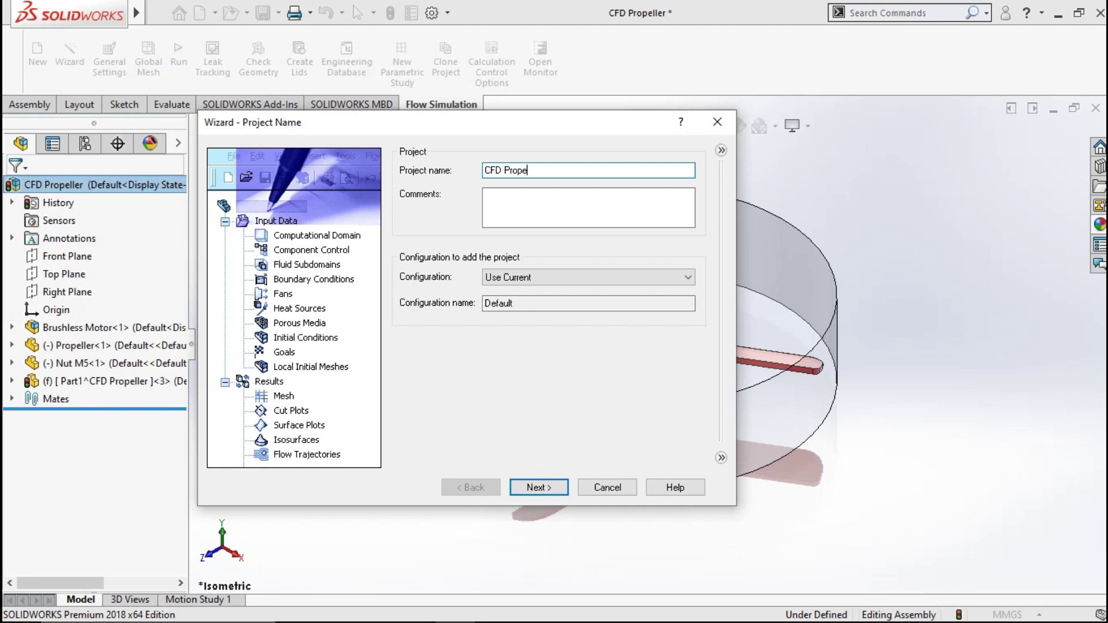
{"action": "type", "text": "CFD Propeller"}
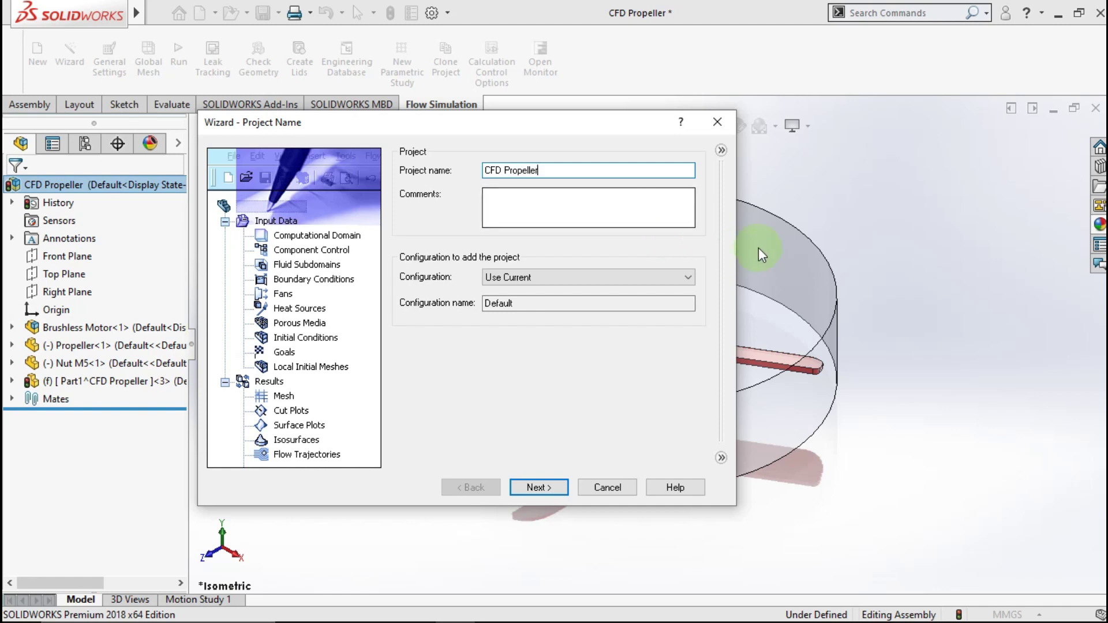
{"action": "left_click", "coordinate": [532, 488]}
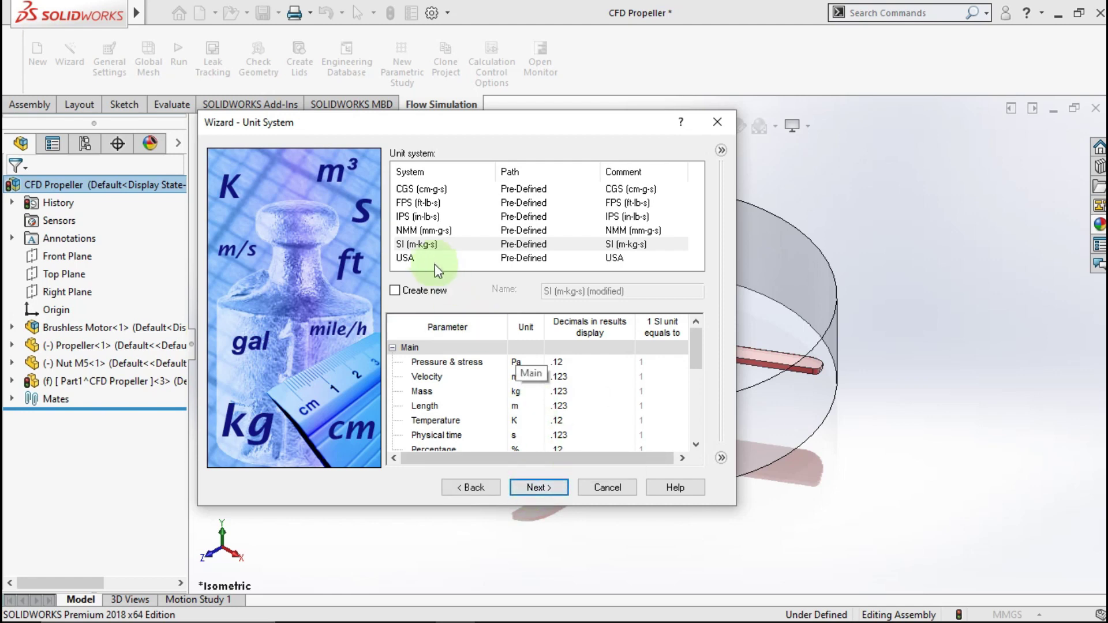
{"action": "left_click", "coordinate": [424, 245]}
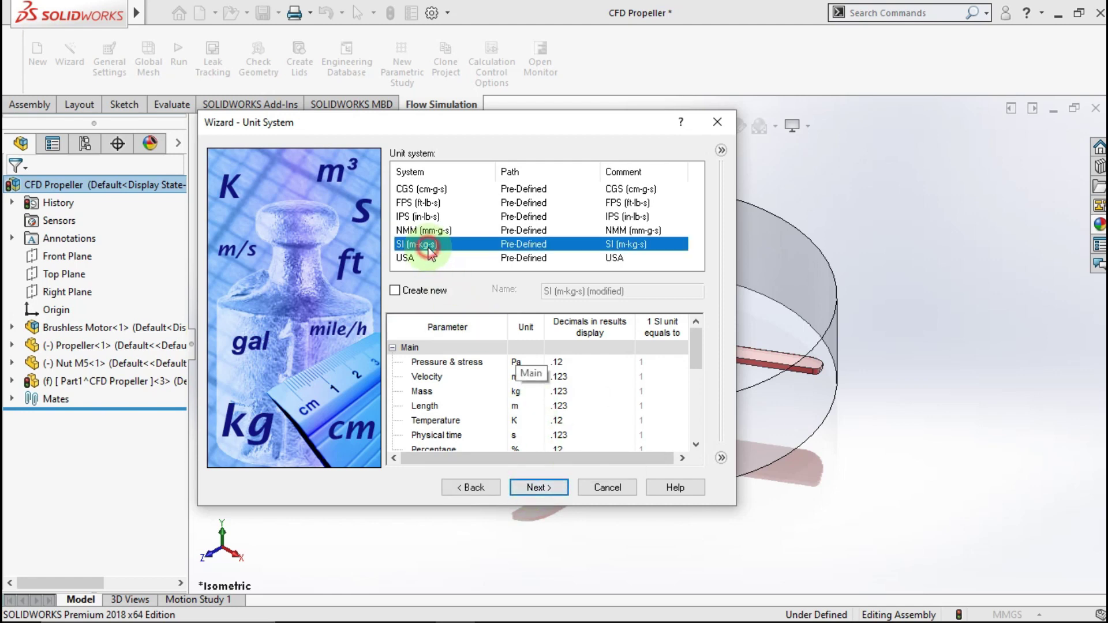
Turn on Gravity and Rotation on the Analysis Type page
{"action": "left_click", "coordinate": [548, 487]}
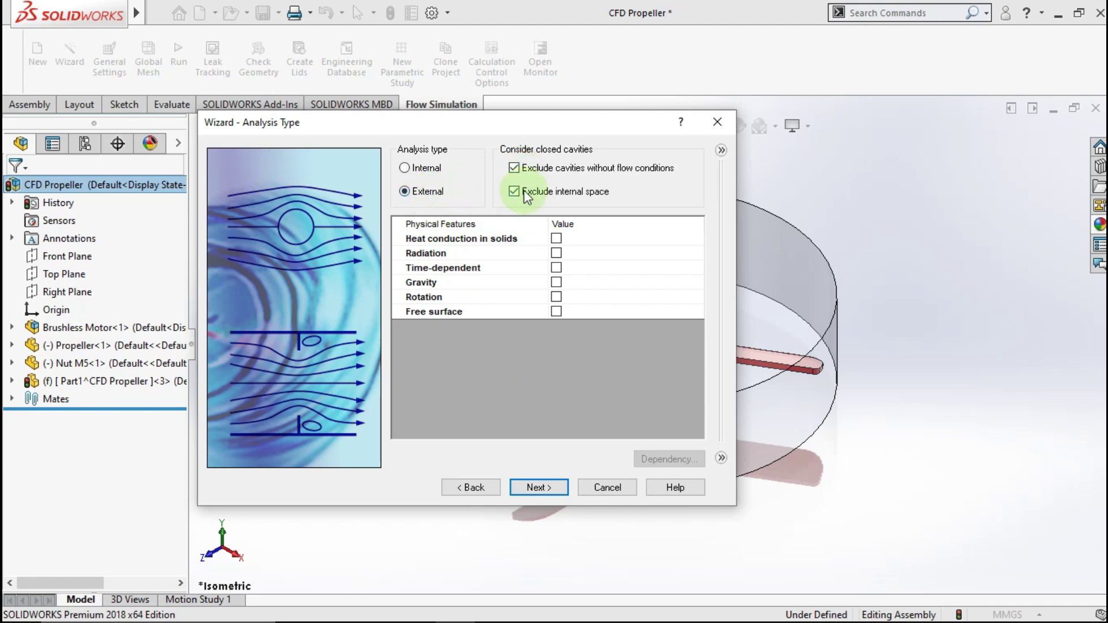
{"action": "left_click", "coordinate": [556, 282]}
{"action": "key", "text": "space"}
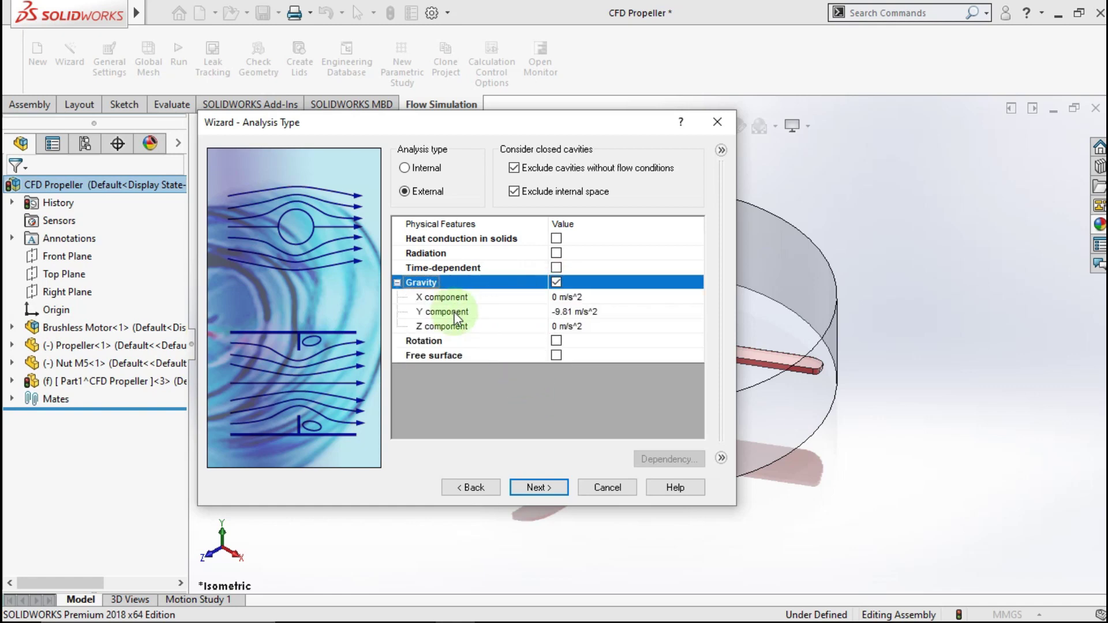
{"action": "left_click", "coordinate": [556, 341]}
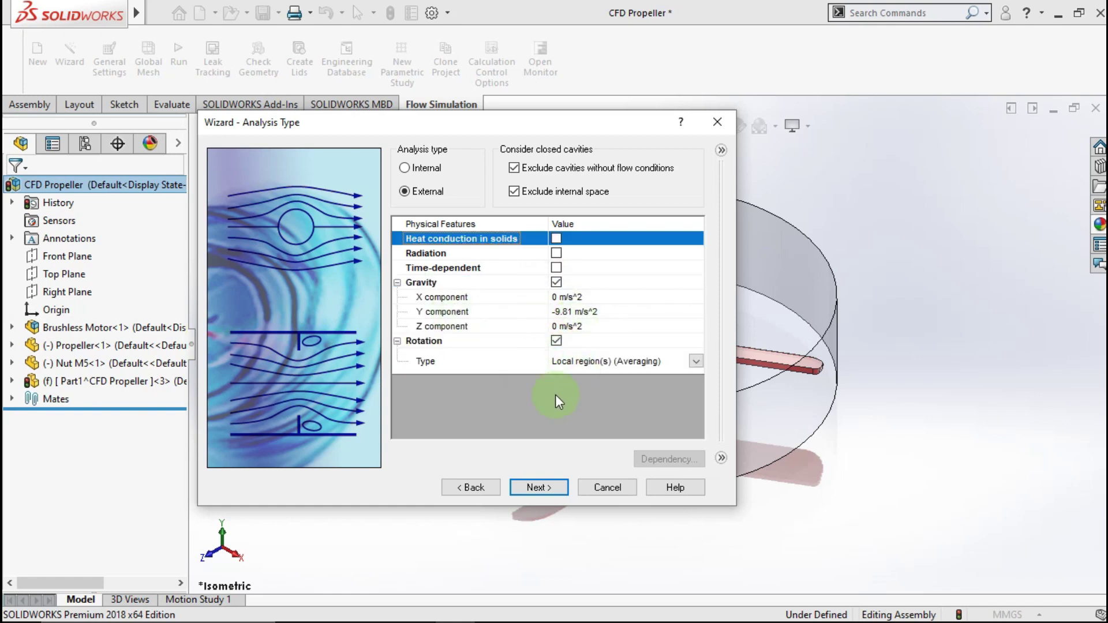
Add Air from the predefined gases as the project fluid, with humidity included
{"action": "left_click", "coordinate": [551, 488]}
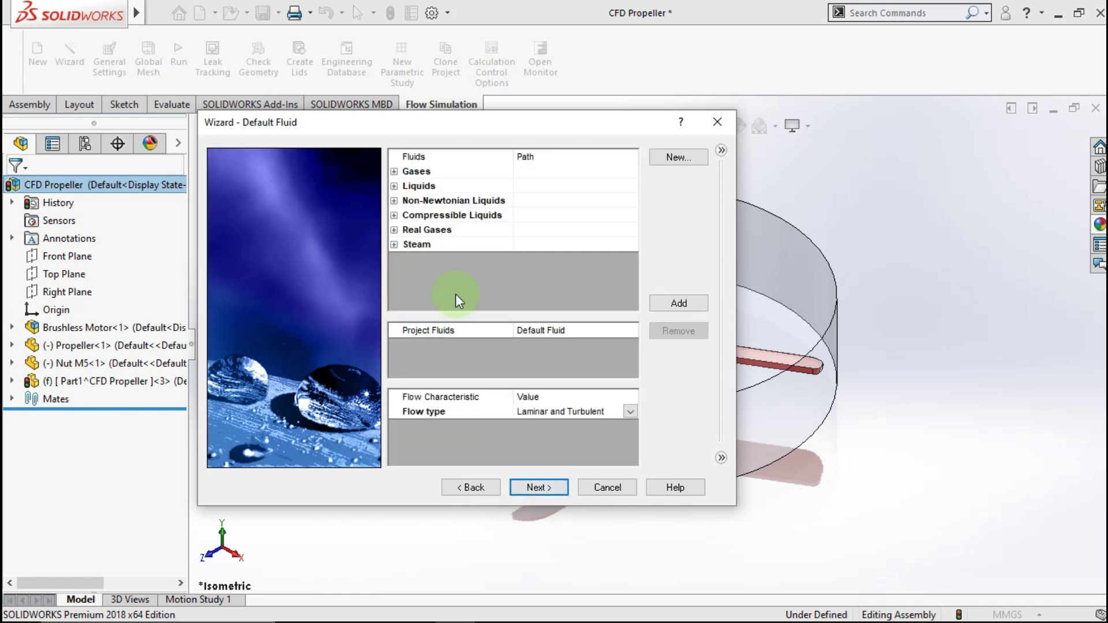
{"action": "left_click", "coordinate": [400, 173]}
{"action": "left_click", "coordinate": [394, 171]}
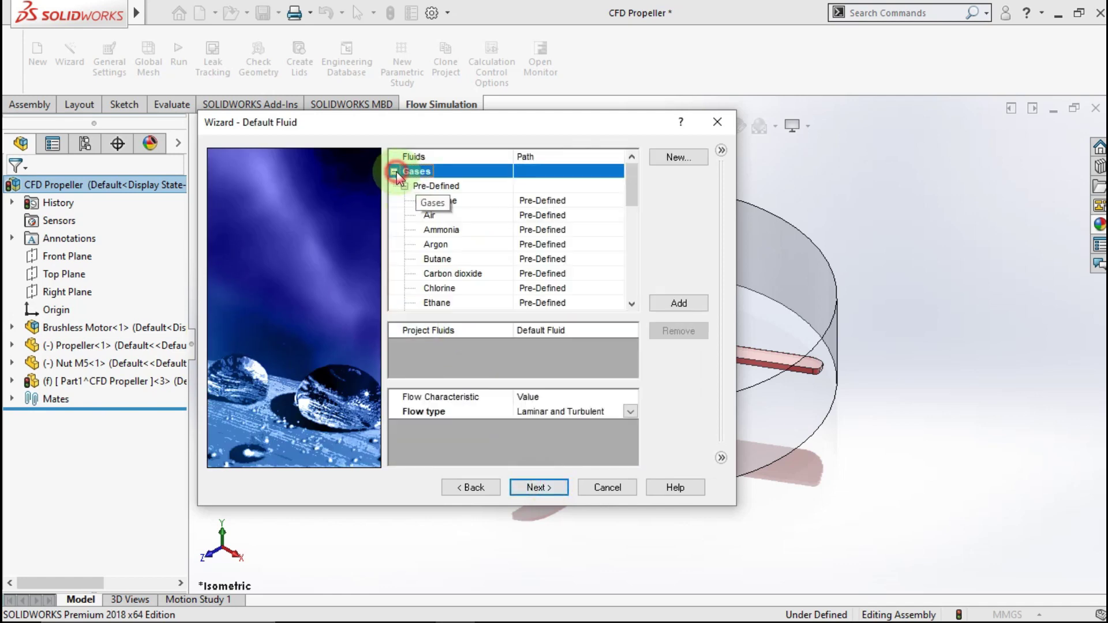
{"action": "left_click", "coordinate": [432, 215]}
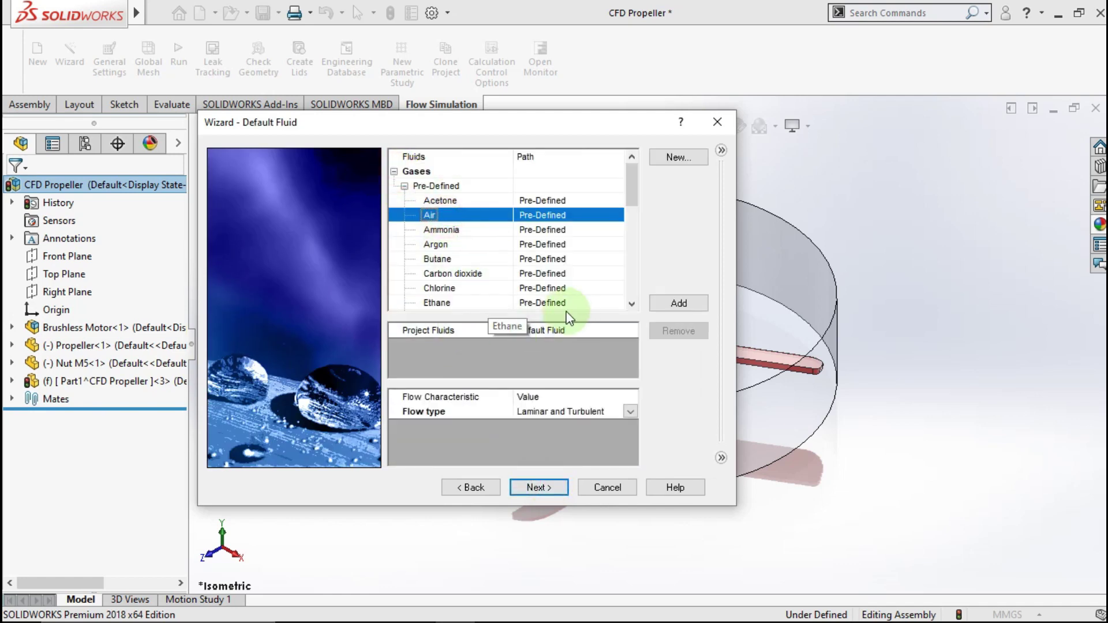
{"action": "left_click", "coordinate": [660, 303]}
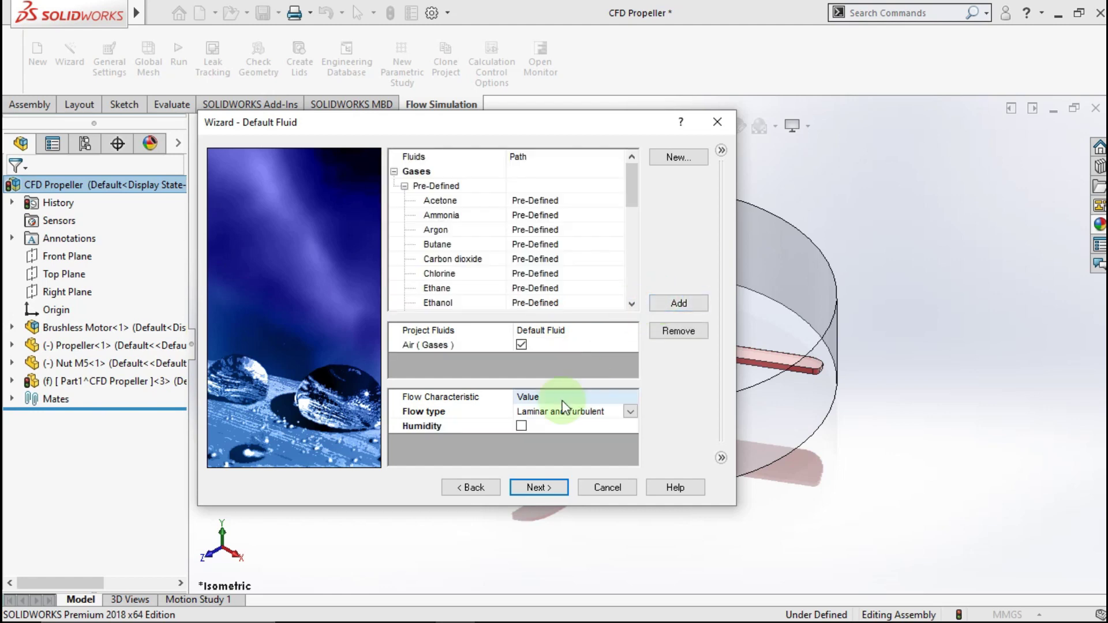
{"action": "left_click", "coordinate": [524, 421]}
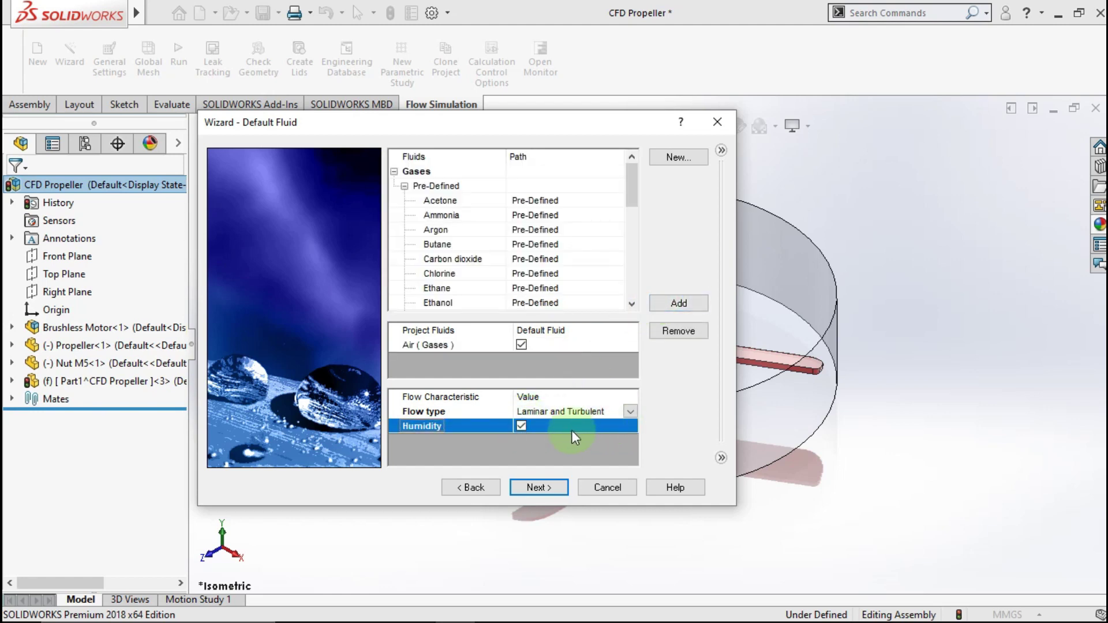
Accept the default wall and initial conditions and finish the project
{"action": "left_click", "coordinate": [535, 489]}
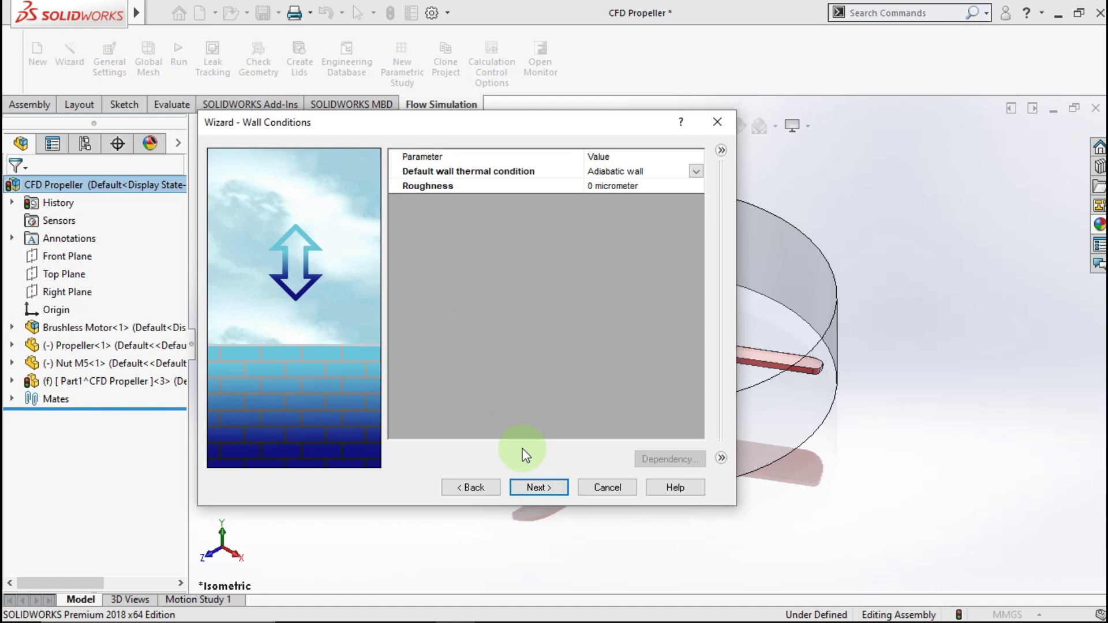
{"action": "left_click", "coordinate": [527, 487]}
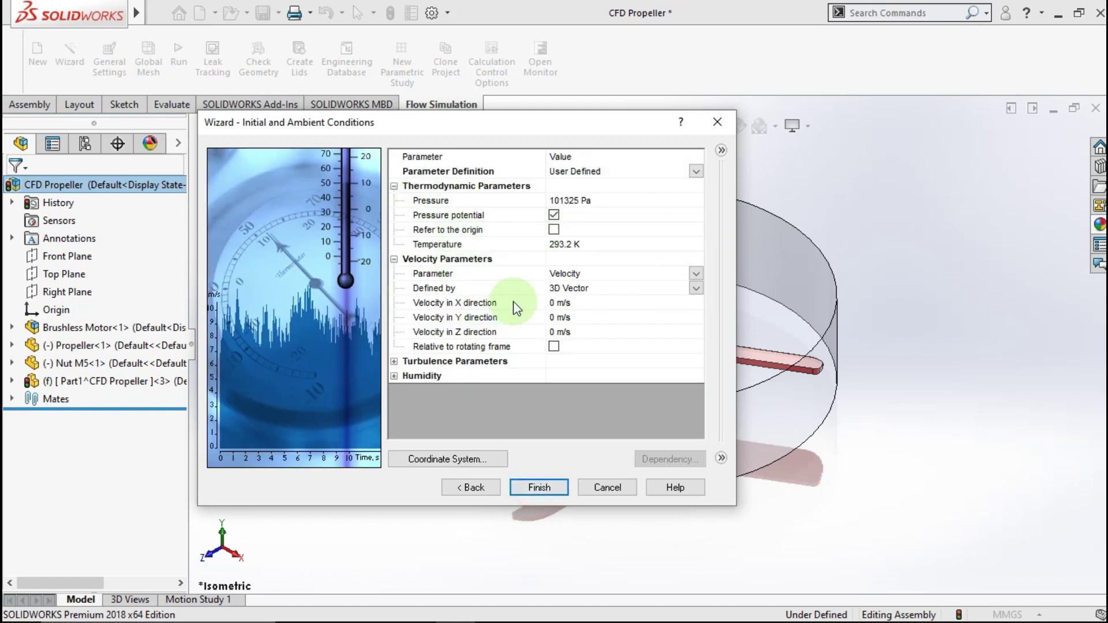
{"action": "left_click", "coordinate": [540, 488]}
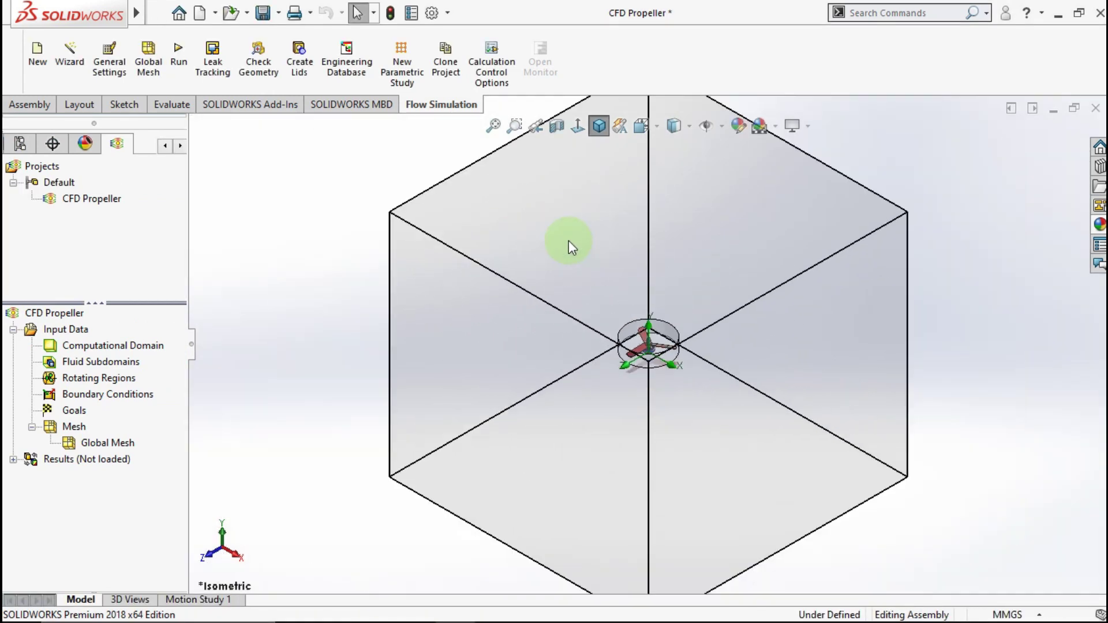
Select Computational Domain under Input Data to show the domain box around the propeller
{"action": "mouse_move", "coordinate": [570, 240]}
{"action": "middle_mouse_down"}
{"action": "mouse_move", "coordinate": [594, 302]}
{"action": "mouse_move", "coordinate": [564, 242]}
{"action": "mouse_move", "coordinate": [497, 231]}
{"action": "mouse_move", "coordinate": [593, 222]}
{"action": "mouse_move", "coordinate": [552, 252]}
{"action": "middle_mouse_up"}
{"action": "left_click", "coordinate": [157, 349]}
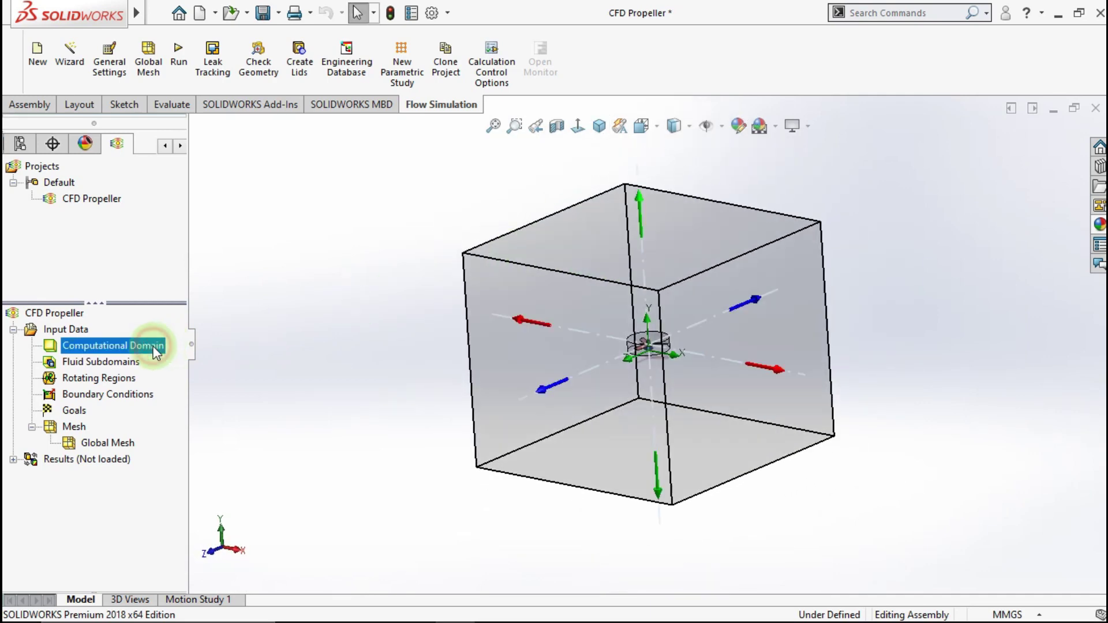
{"action": "right_click", "coordinate": [151, 351]}
Edit the computational domain, viewed from the front and fitted to screen
{"action": "left_click", "coordinate": [191, 359]}
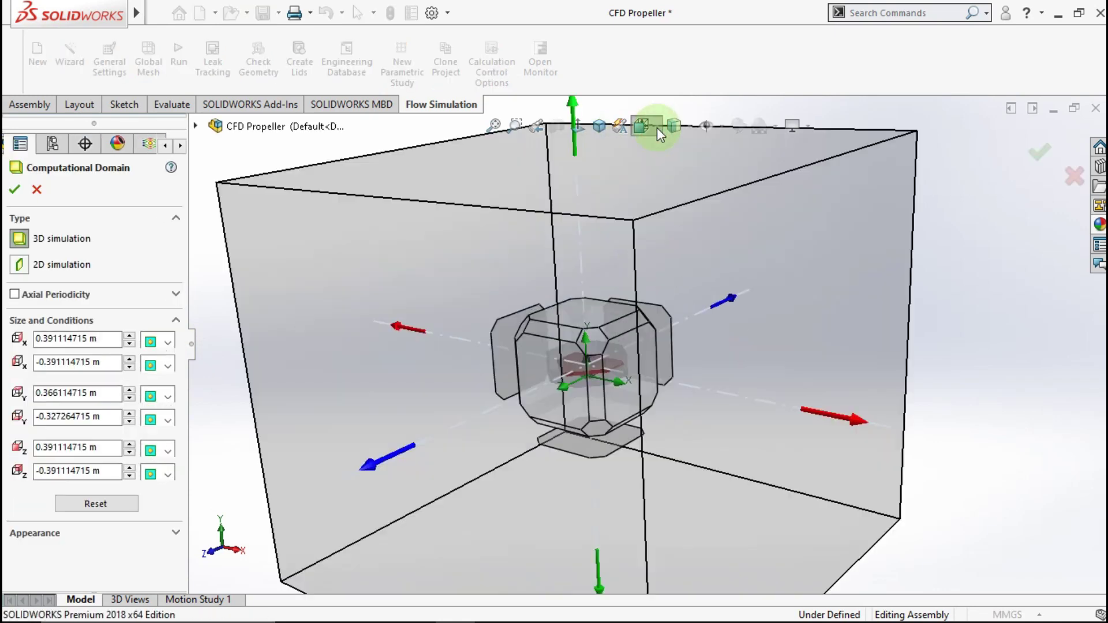
{"action": "left_click", "coordinate": [656, 127]}
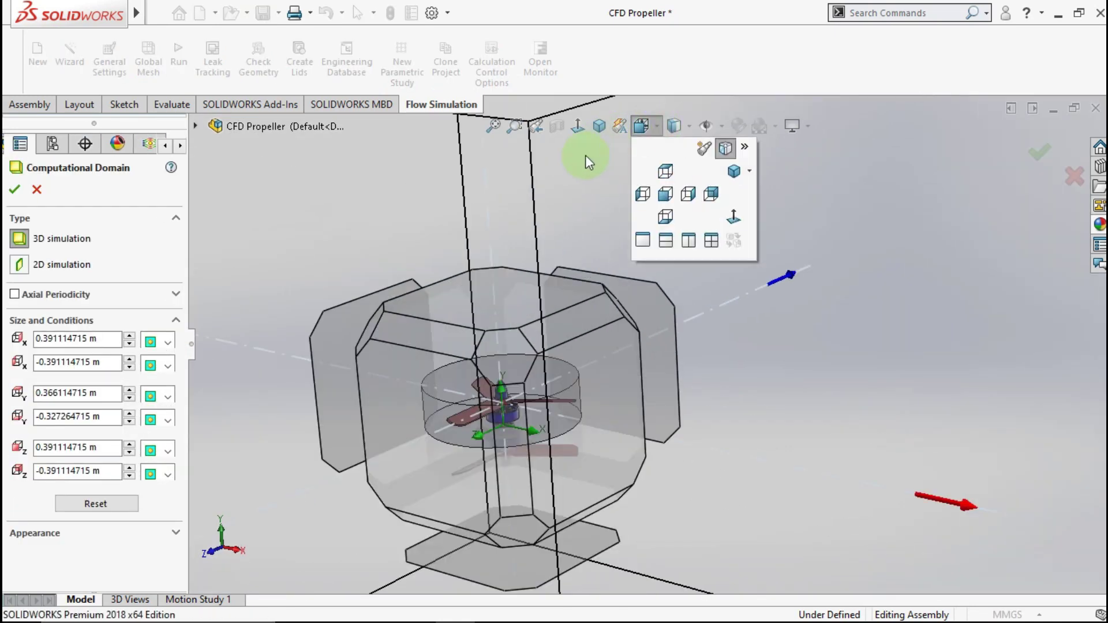
{"action": "left_click", "coordinate": [666, 195]}
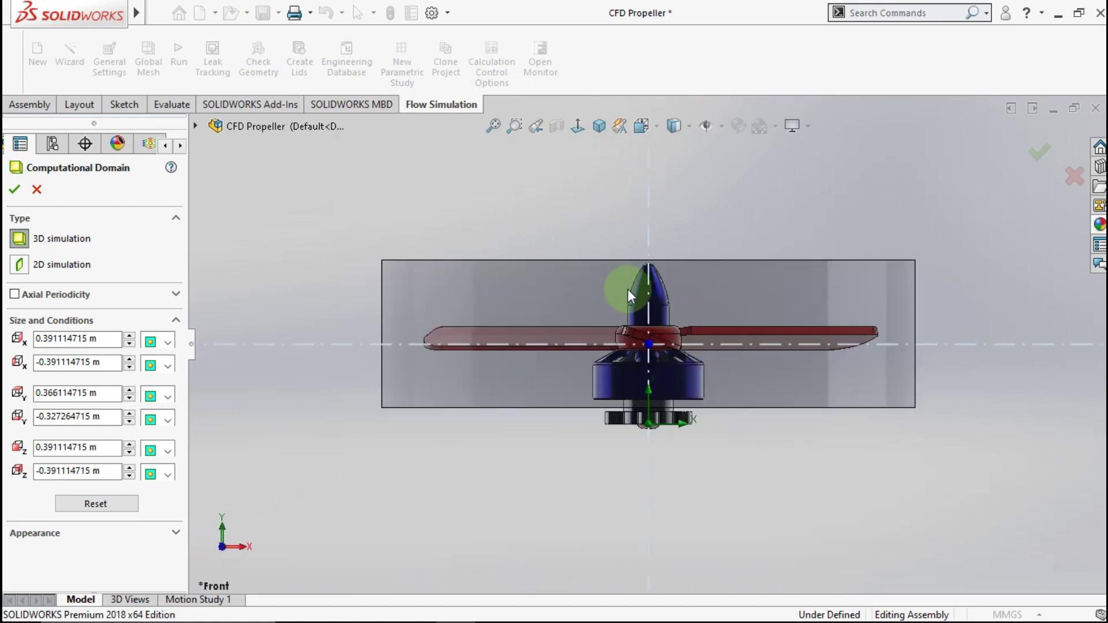
{"action": "key", "text": "f"}
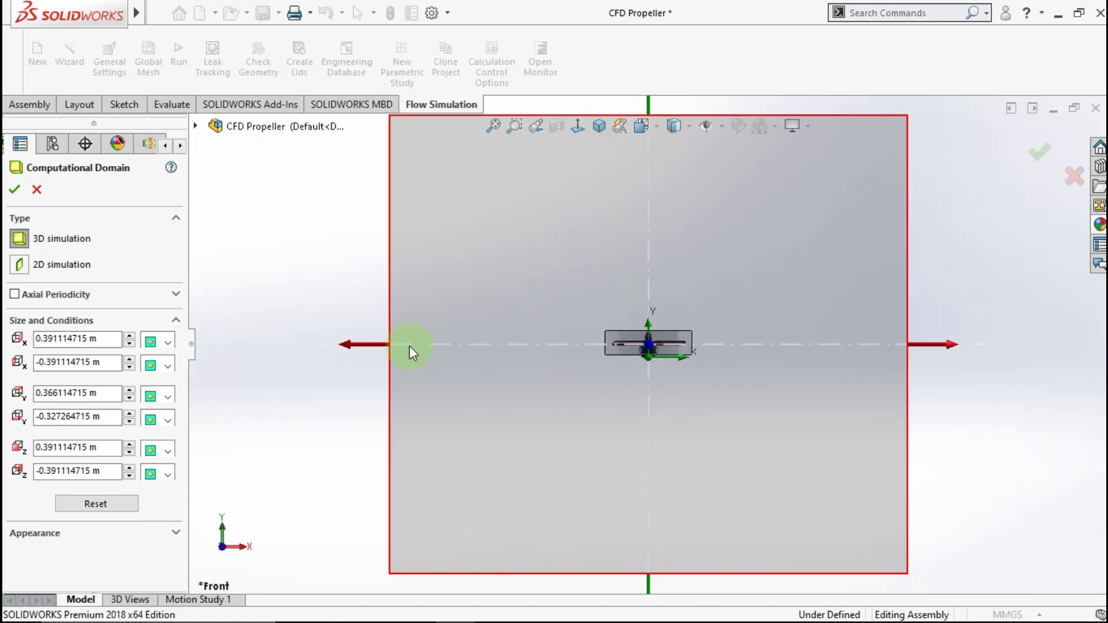
Pull the domain's X and Y boundaries in around the propeller, X max about 0.074 m, Y min about -0.0067 m
{"action": "left_click_drag", "start_coordinate": [394, 345], "coordinate": [563, 345]}
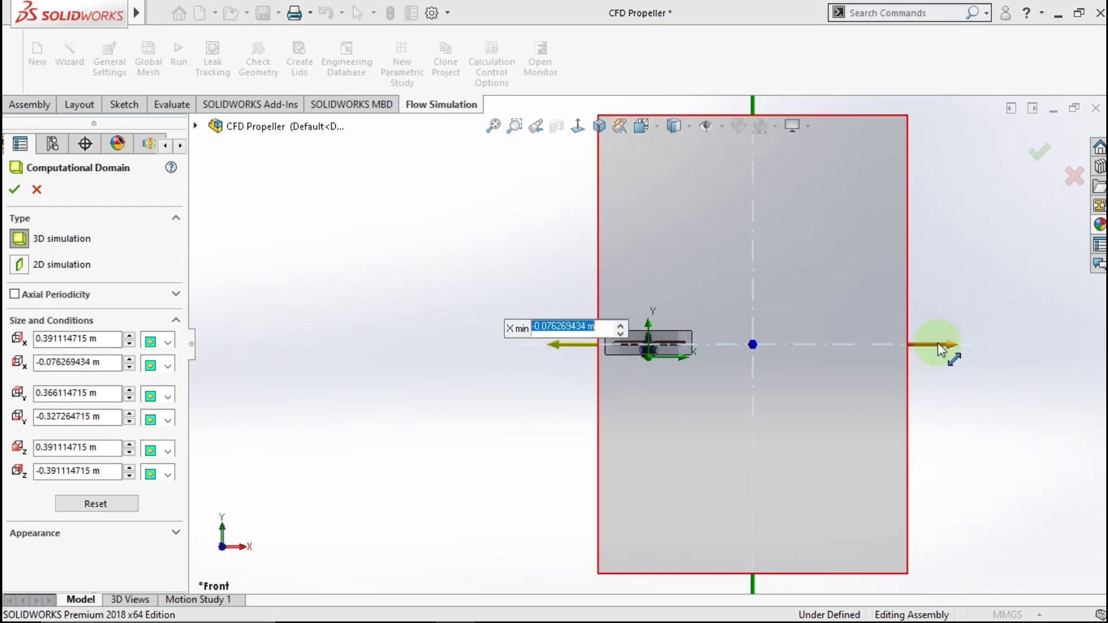
{"action": "left_click_drag", "start_coordinate": [938, 345], "coordinate": [732, 362]}
{"action": "scroll", "coordinate": [645, 223], "scroll_direction": "up", "scroll_amount": 2}
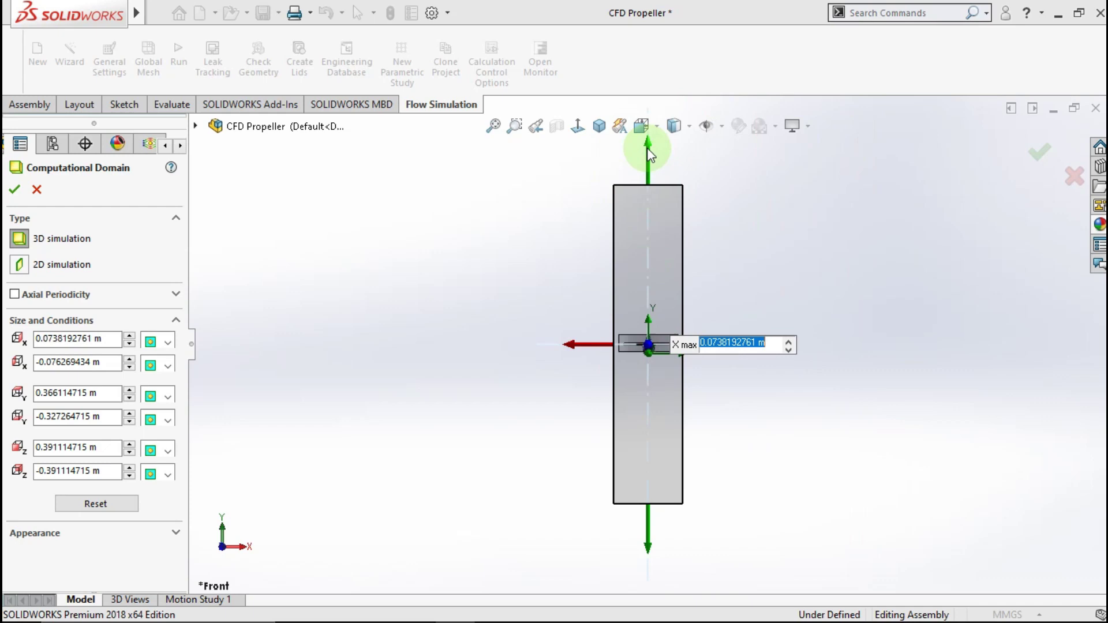
{"action": "left_click_drag", "start_coordinate": [647, 149], "coordinate": [644, 298]}
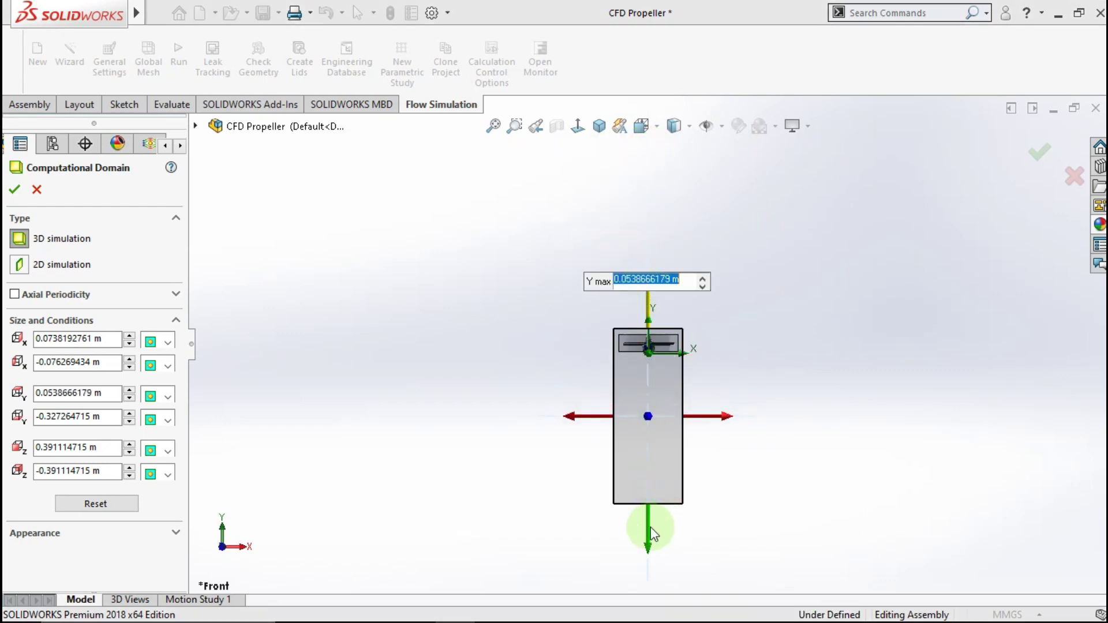
{"action": "left_click_drag", "start_coordinate": [652, 535], "coordinate": [667, 381]}
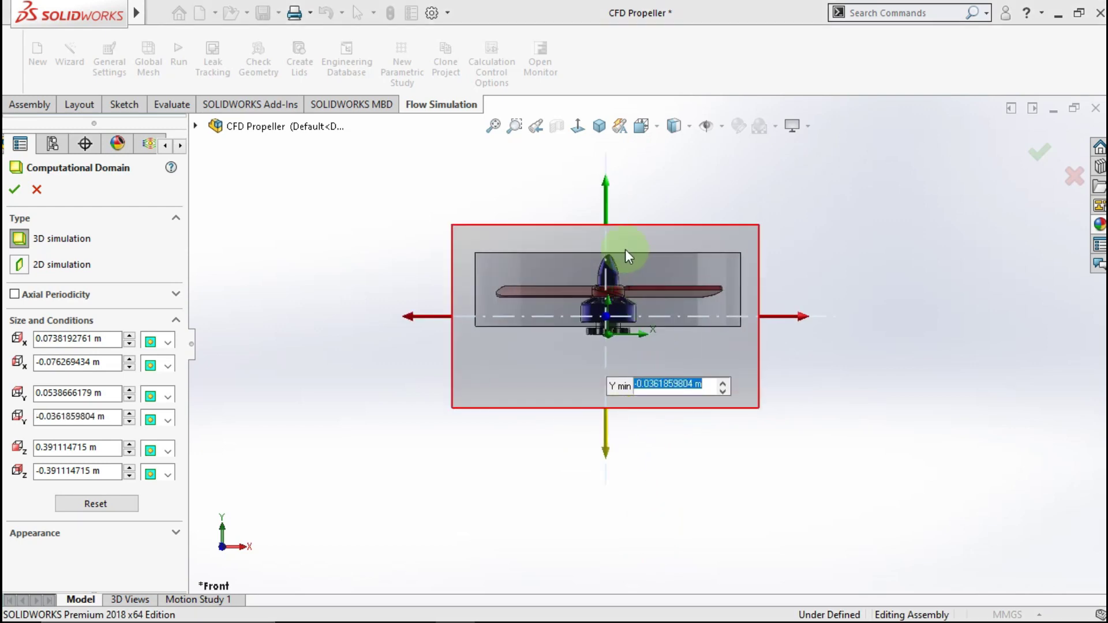
{"action": "scroll", "coordinate": [617, 248], "scroll_direction": "down", "scroll_amount": 3}
{"action": "left_click_drag", "start_coordinate": [600, 567], "coordinate": [609, 463]}
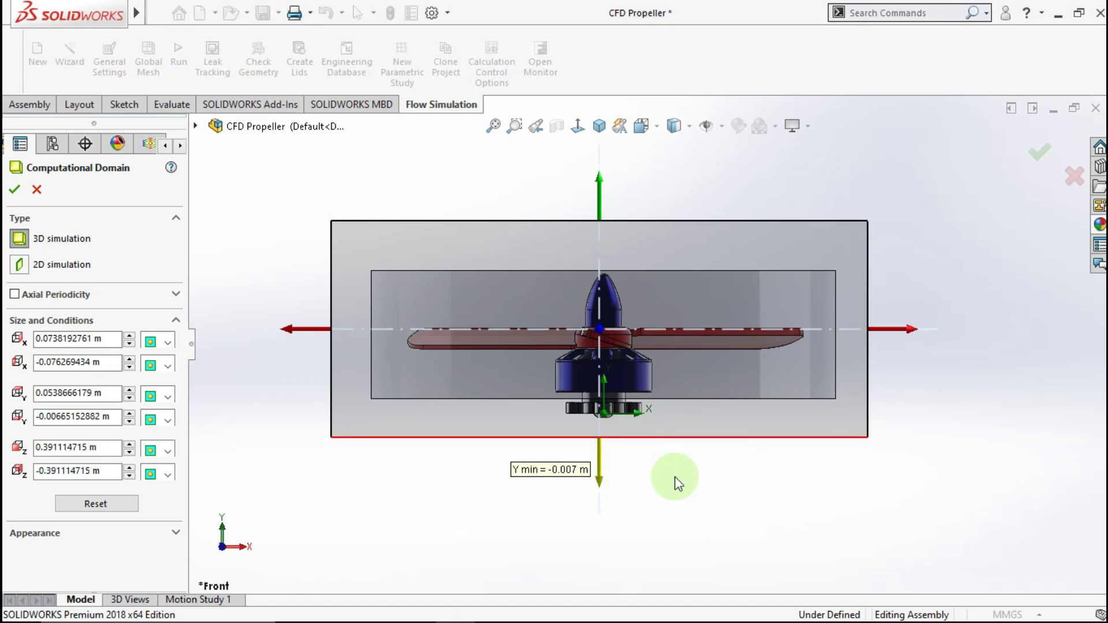
{"action": "left_click", "coordinate": [771, 503]}
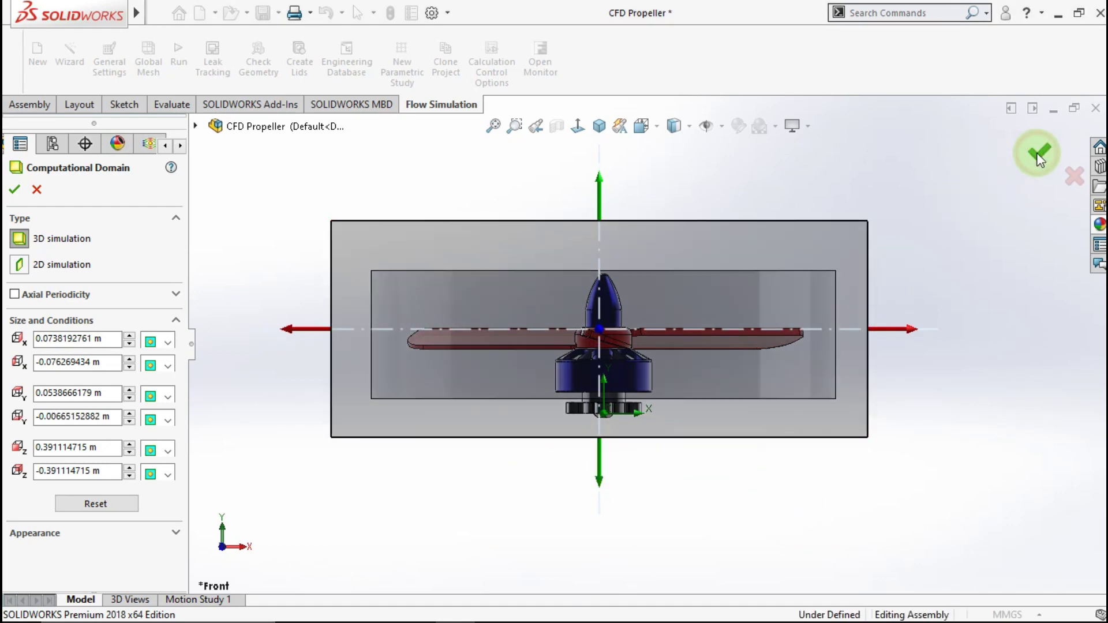
{"action": "middle_click_drag", "start_coordinate": [876, 240], "coordinate": [791, 198]}
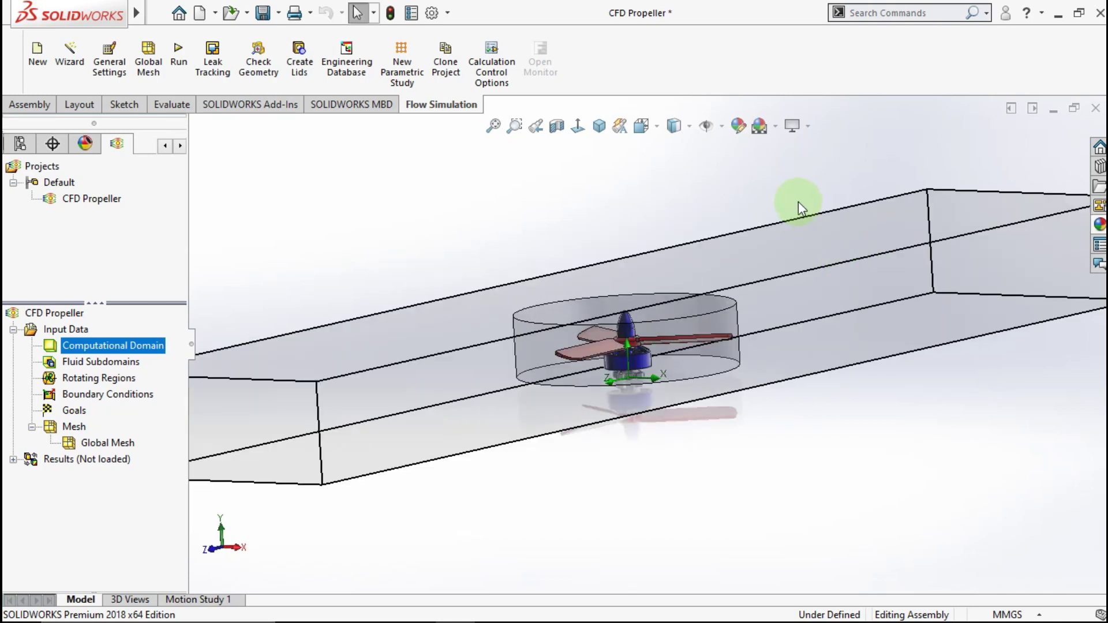
Switch to the Right view and reopen the Computational Domain definition for editing
{"action": "left_click", "coordinate": [656, 131]}
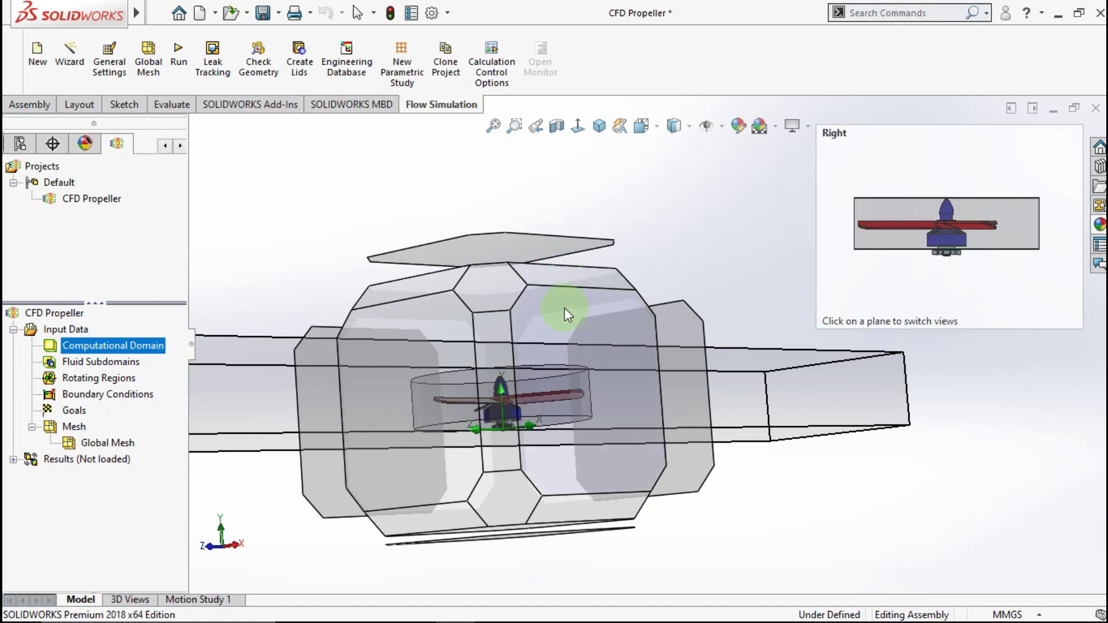
{"action": "left_click", "coordinate": [567, 287]}
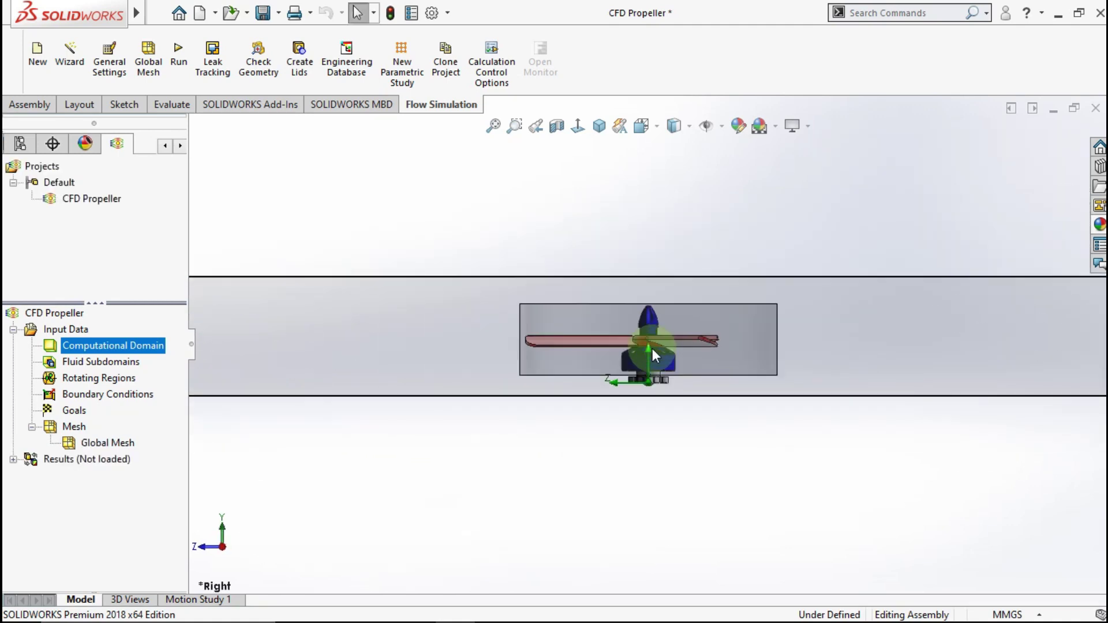
{"action": "left_click", "coordinate": [535, 394]}
{"action": "left_click", "coordinate": [293, 355]}
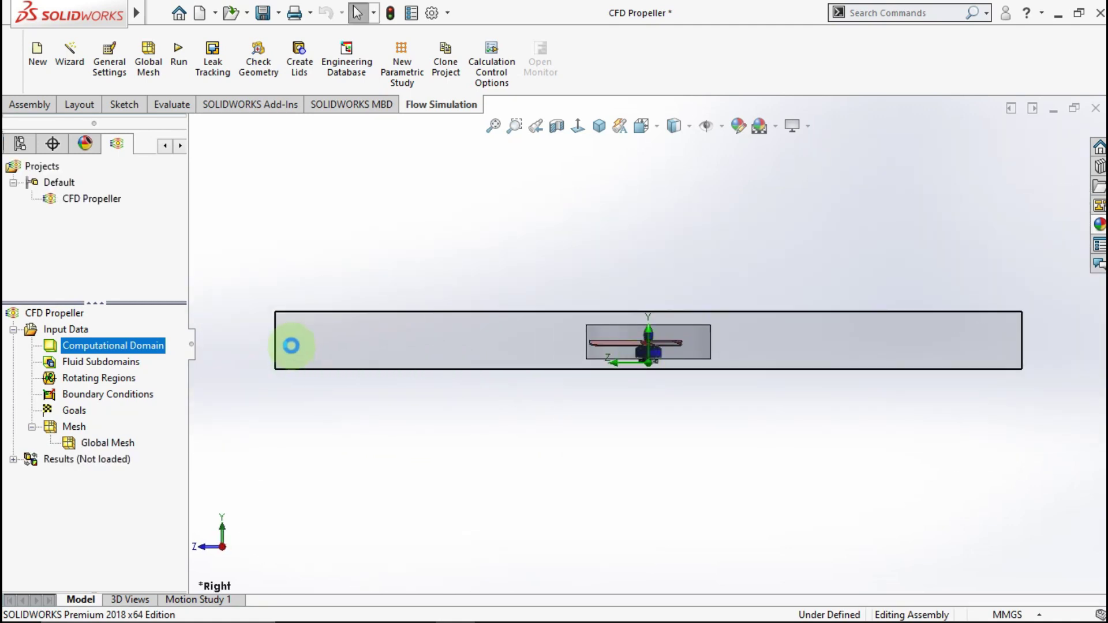
{"action": "right_click", "coordinate": [159, 346]}
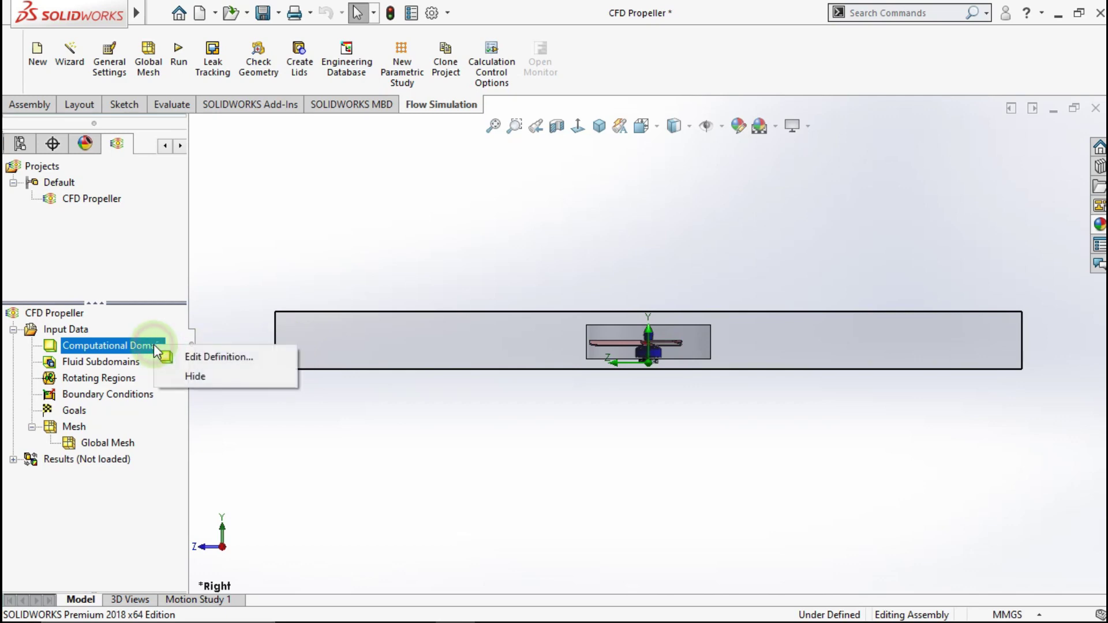
{"action": "left_click", "coordinate": [194, 374]}
Pull the domain's Z max and Z min in to about ±0.075 m (Z min -0.0746 m) and apply
{"action": "left_click", "coordinate": [239, 341]}
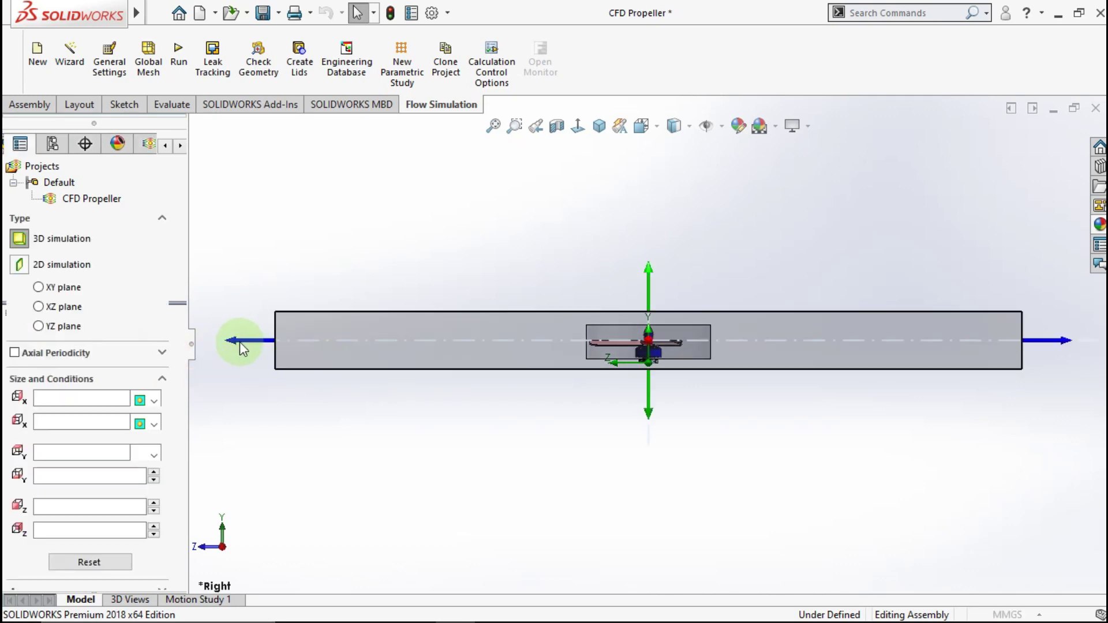
{"action": "left_click_drag", "start_coordinate": [239, 341], "coordinate": [536, 340]}
{"action": "left_click_drag", "start_coordinate": [1067, 342], "coordinate": [763, 366]}
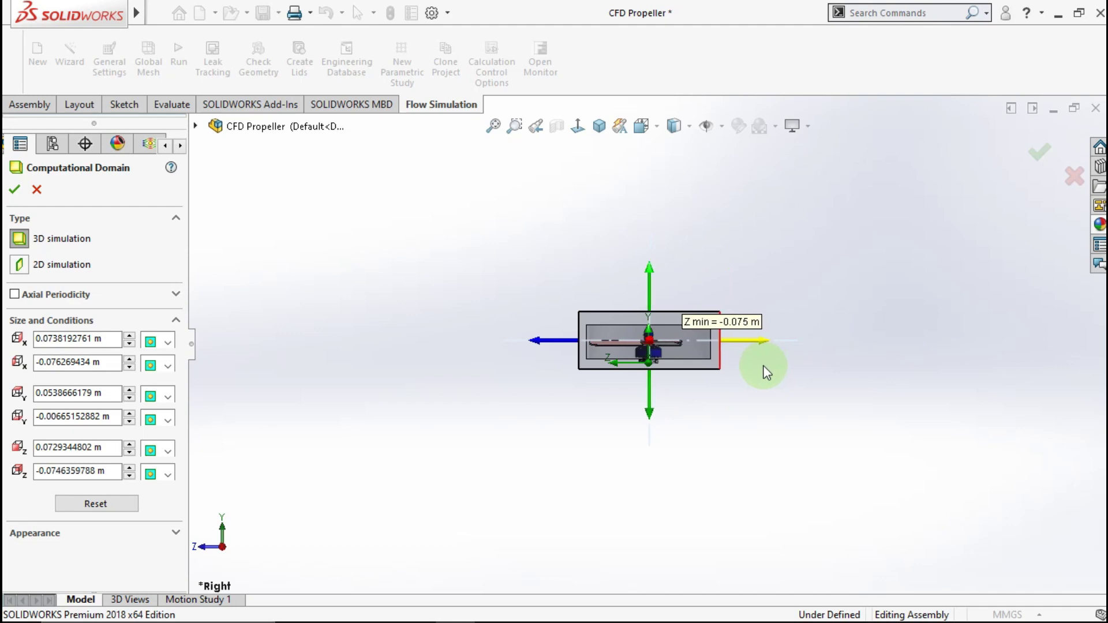
{"action": "scroll", "coordinate": [676, 283], "scroll_direction": "down", "scroll_amount": 5}
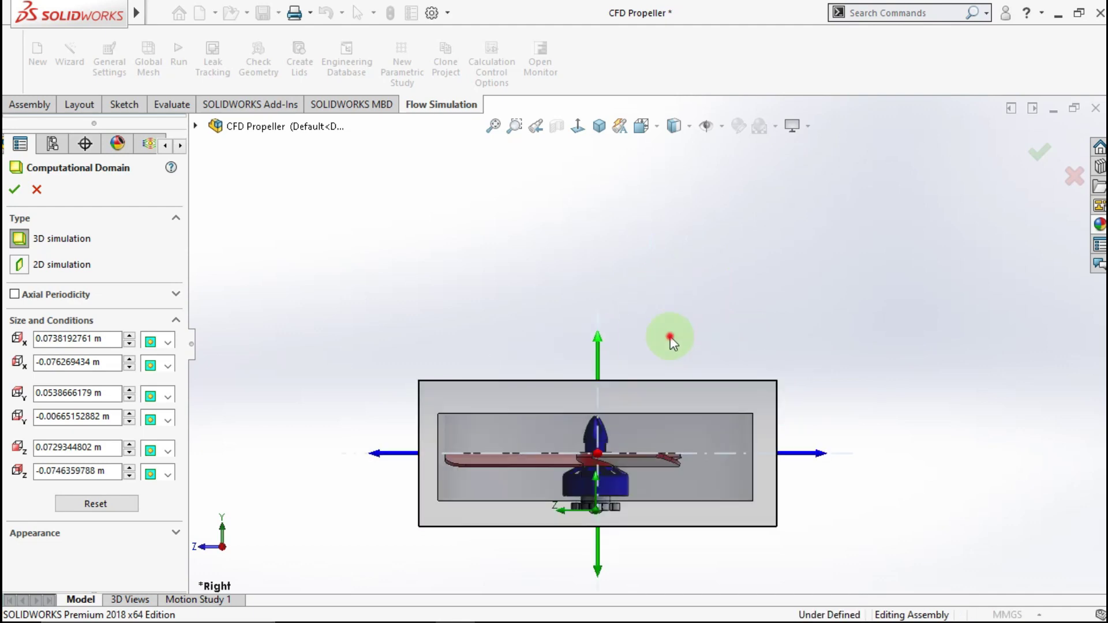
{"action": "left_click", "coordinate": [1039, 152]}
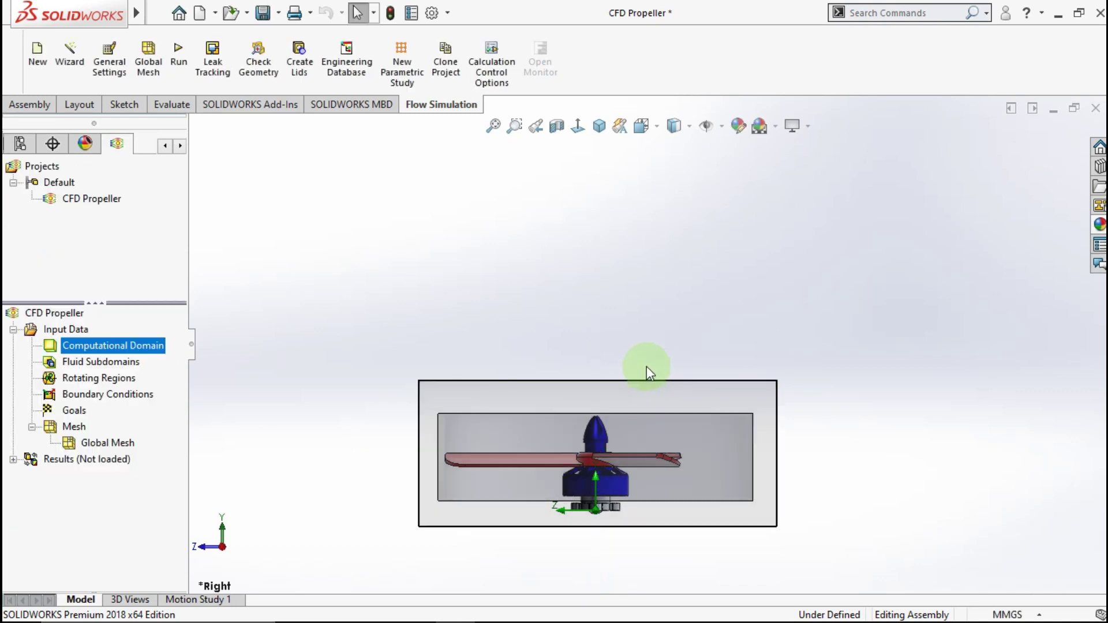
{"action": "middle_click_drag", "start_coordinate": [633, 372], "coordinate": [613, 391]}
{"action": "right_click", "coordinate": [150, 352]}
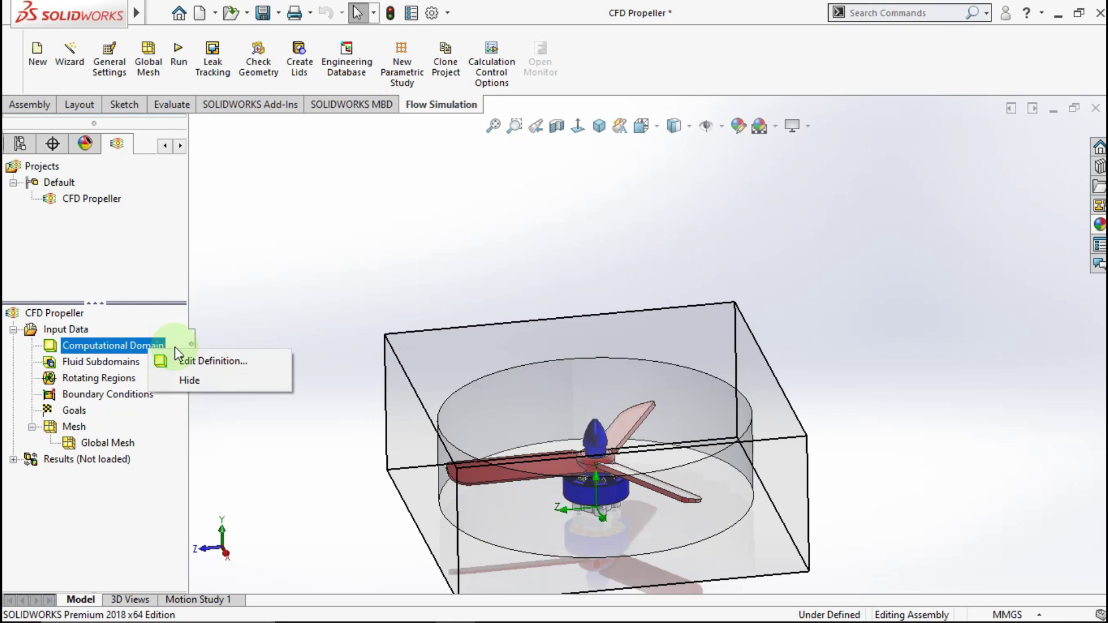
Hide the computational domain and start a rotating region on the Part1 cylinder in isometric view
{"action": "left_click", "coordinate": [185, 380]}
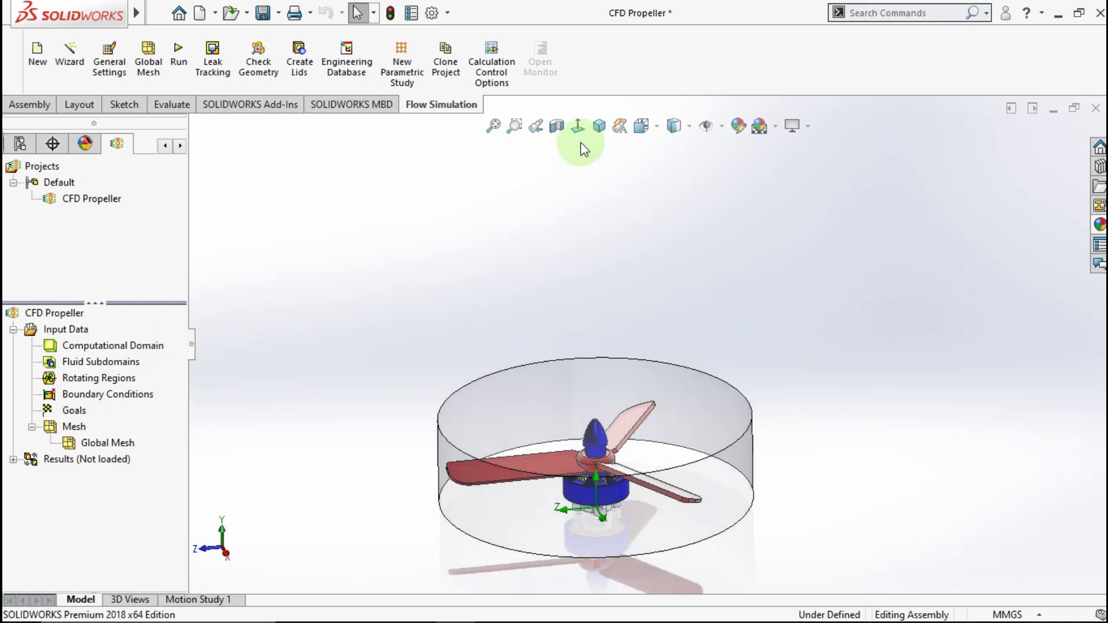
{"action": "left_click", "coordinate": [598, 126]}
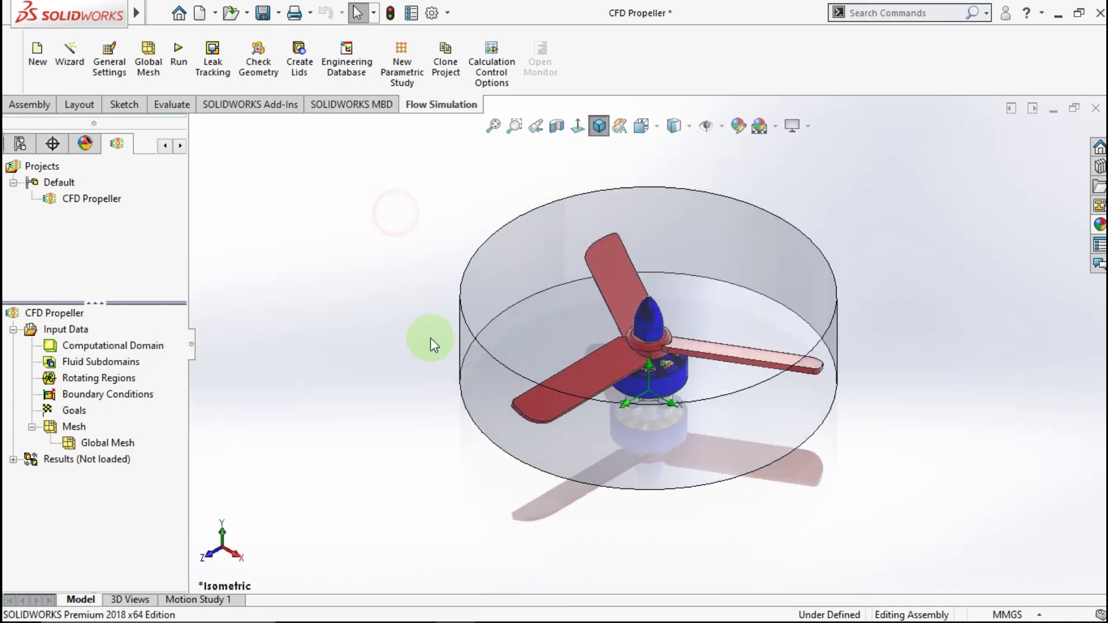
{"action": "right_click", "coordinate": [86, 381]}
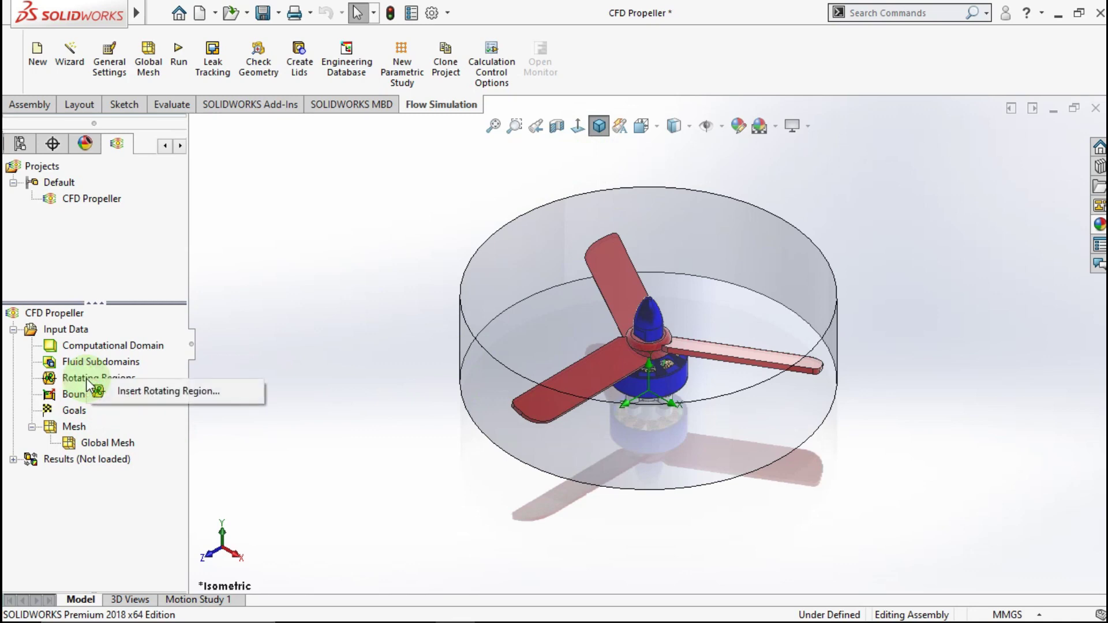
{"action": "left_click", "coordinate": [113, 392]}
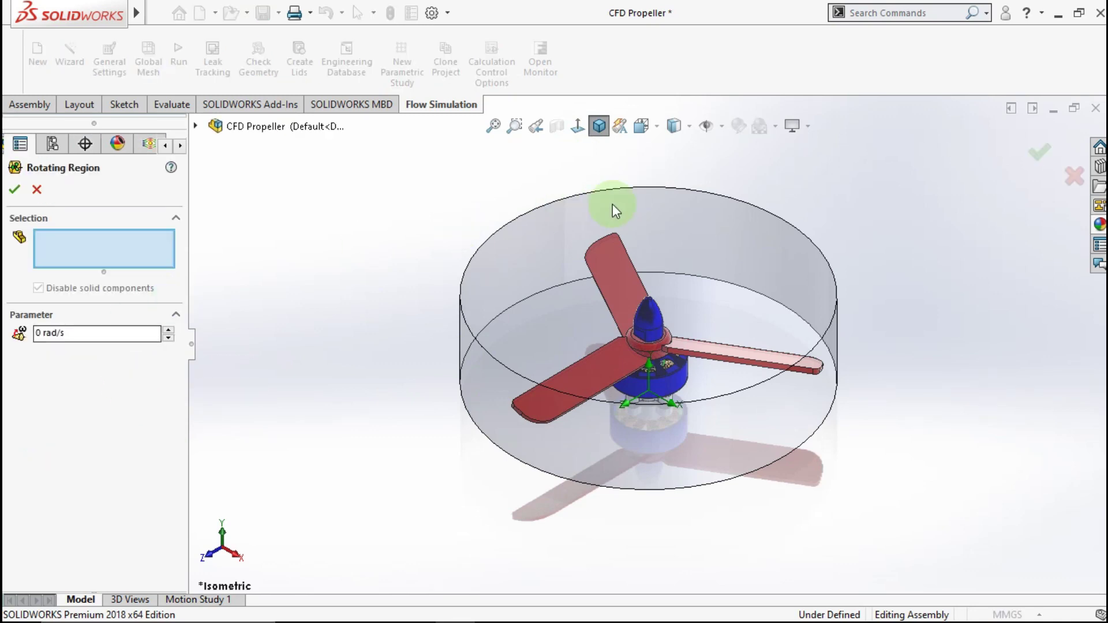
{"action": "left_click", "coordinate": [641, 213]}
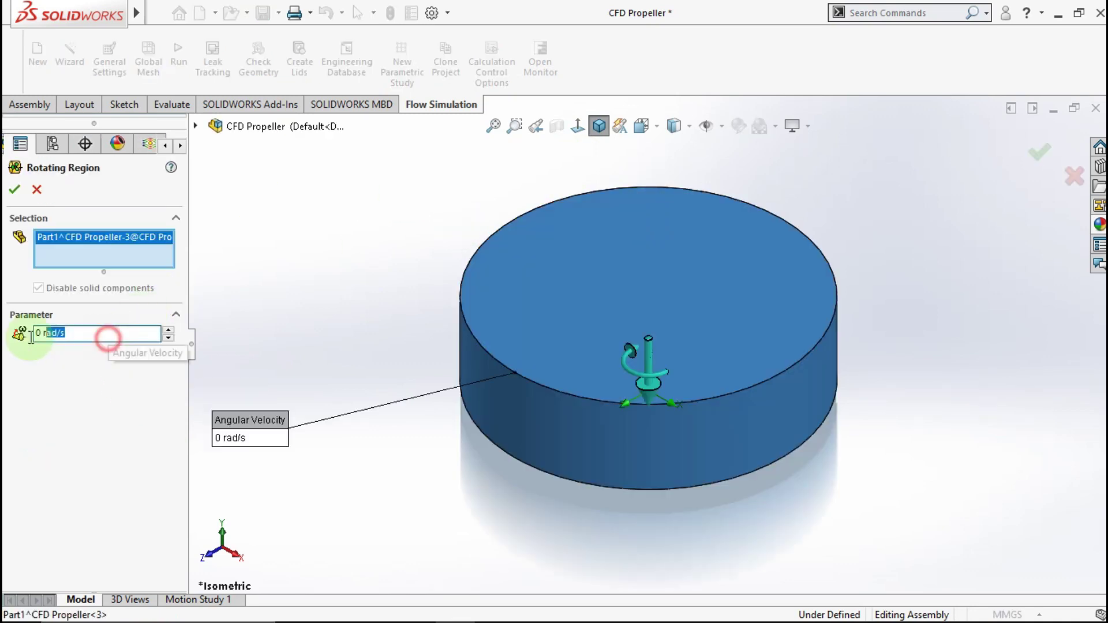
Set the rotating region's angular velocity to -22689 rpm and confirm it
{"action": "left_click_drag", "start_coordinate": [110, 335], "coordinate": [24, 342]}
{"action": "type", "text": "22689"}
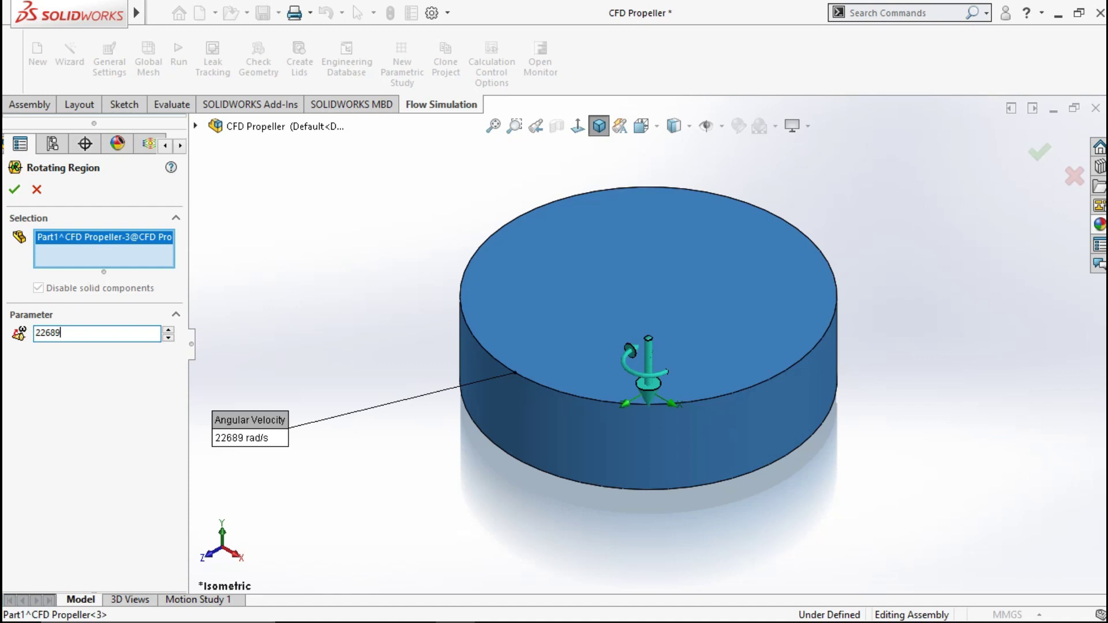
{"action": "type", "text": " rpm"}
{"action": "left_click", "coordinate": [40, 340]}
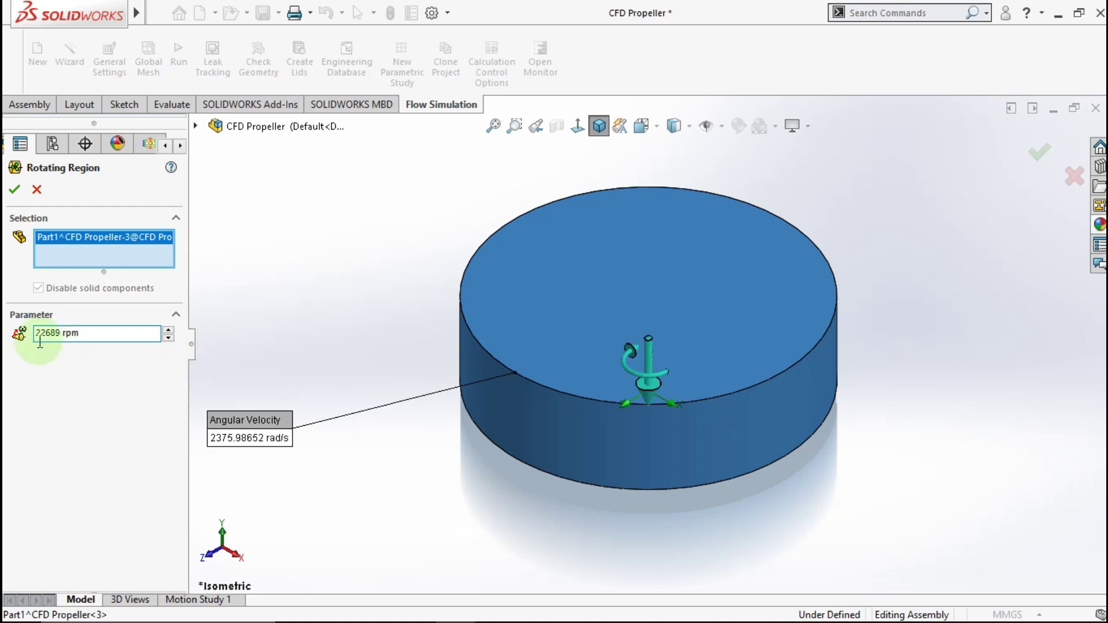
{"action": "left_click", "coordinate": [41, 335]}
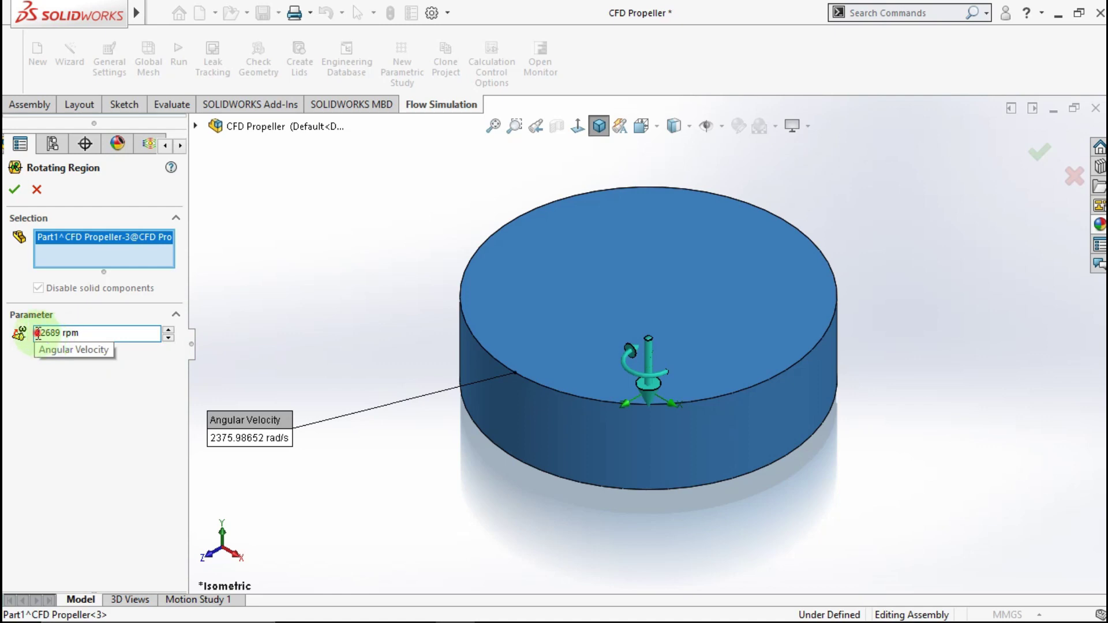
{"action": "type", "text": "-"}
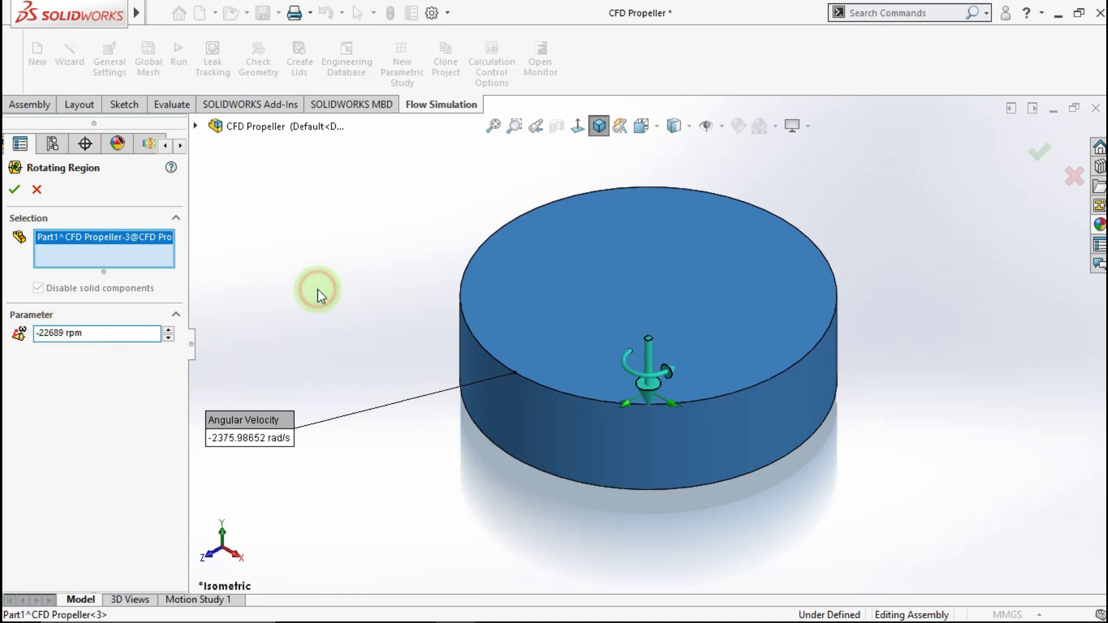
{"action": "key", "text": "Tab"}
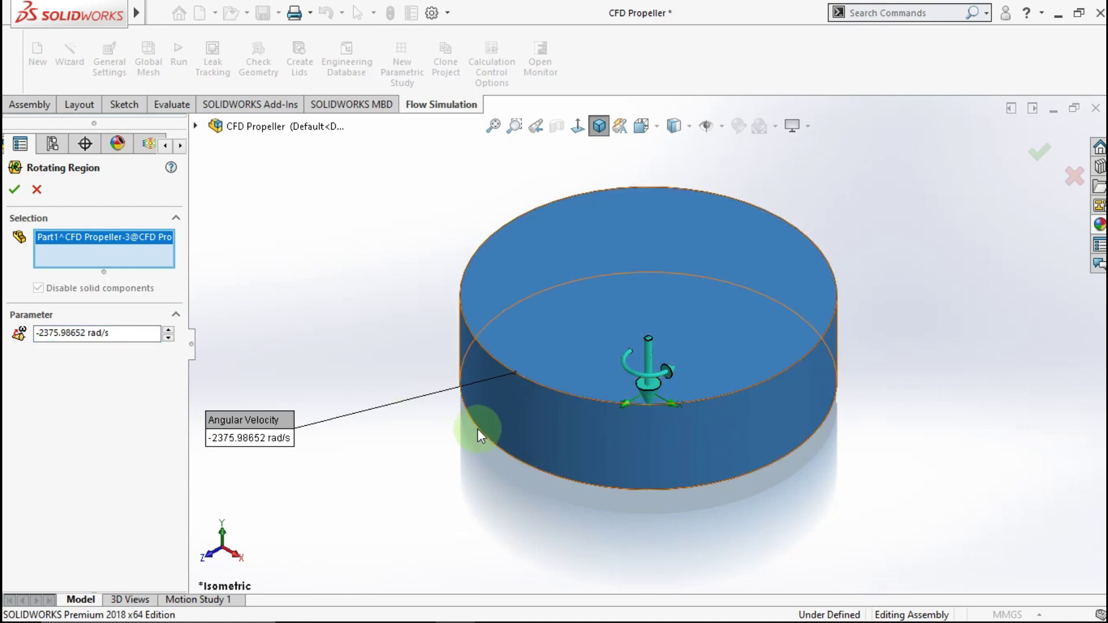
{"action": "left_click", "coordinate": [15, 189]}
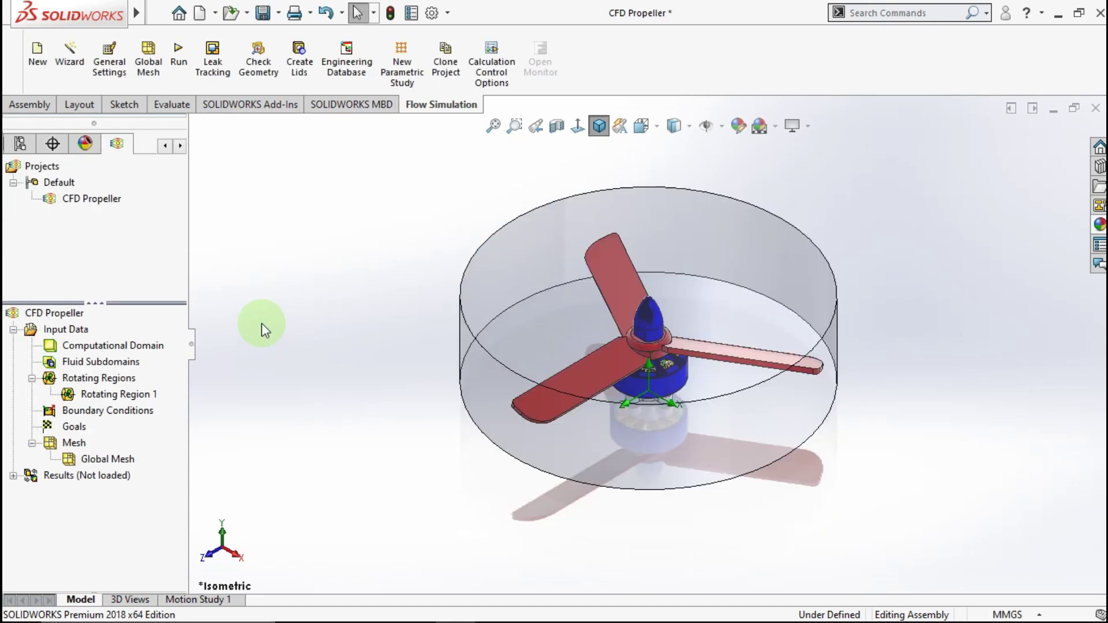
Add global goals for average Velocity (Y) and Force (Y)
{"action": "right_click", "coordinate": [81, 428]}
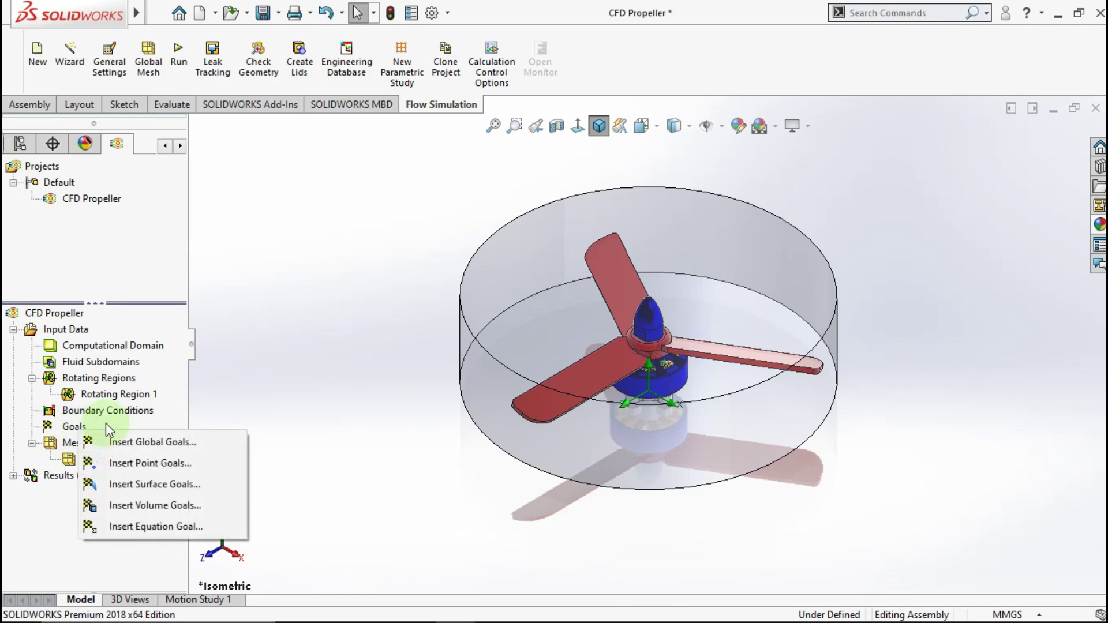
{"action": "left_click", "coordinate": [112, 444]}
{"action": "left_click", "coordinate": [152, 345]}
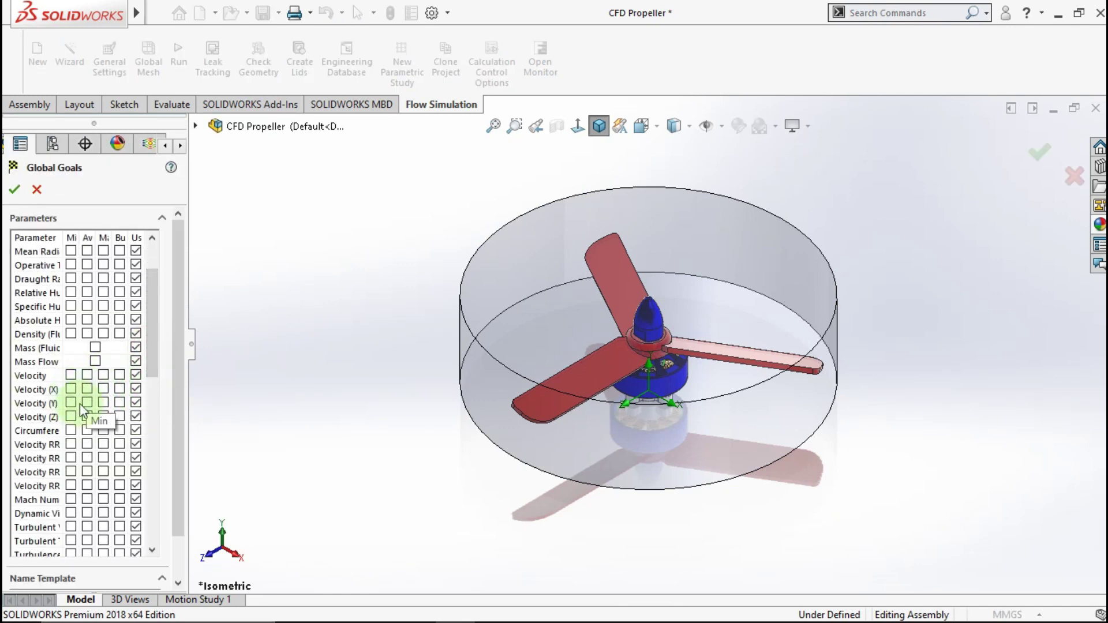
{"action": "left_click", "coordinate": [88, 404]}
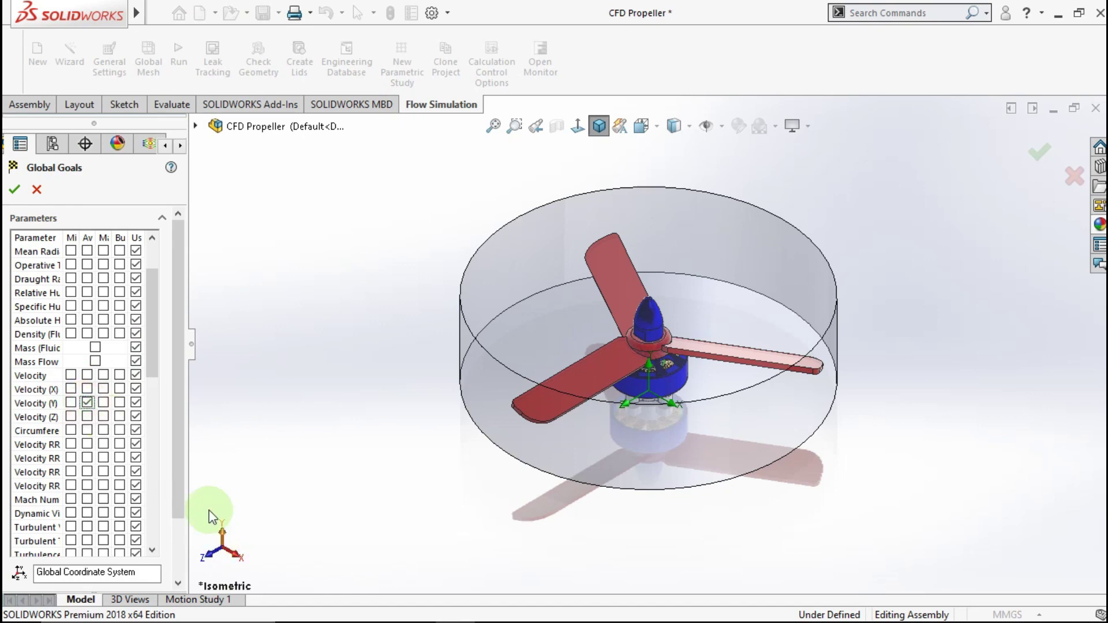
{"action": "left_click_drag", "start_coordinate": [173, 411], "coordinate": [173, 483]}
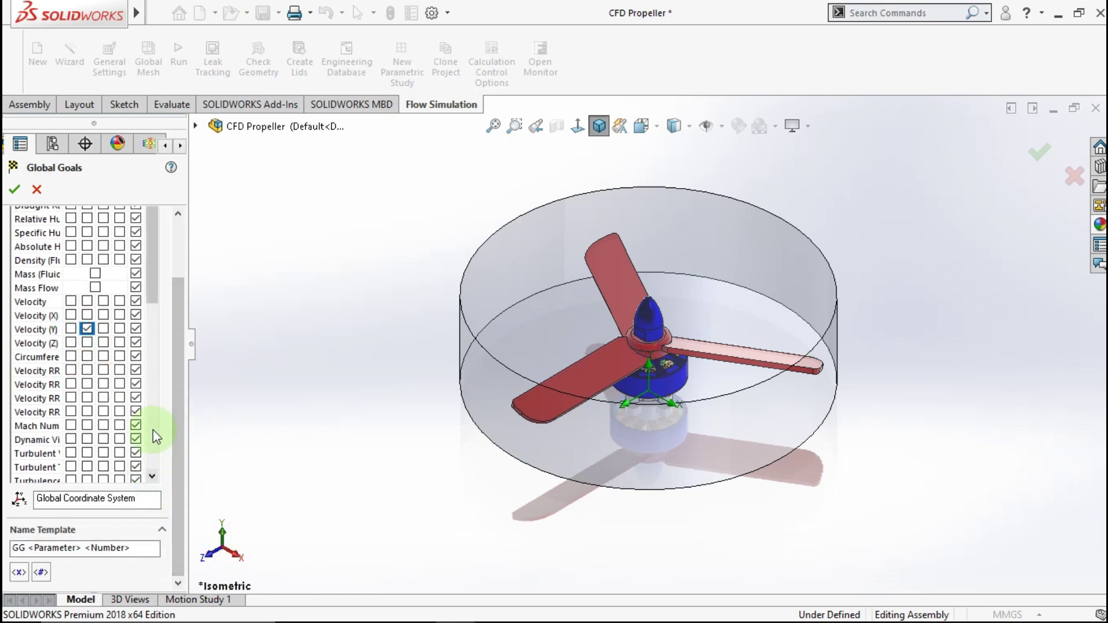
{"action": "left_click_drag", "start_coordinate": [151, 300], "coordinate": [152, 222]}
{"action": "left_click", "coordinate": [95, 342]}
{"action": "left_click", "coordinate": [16, 191]}
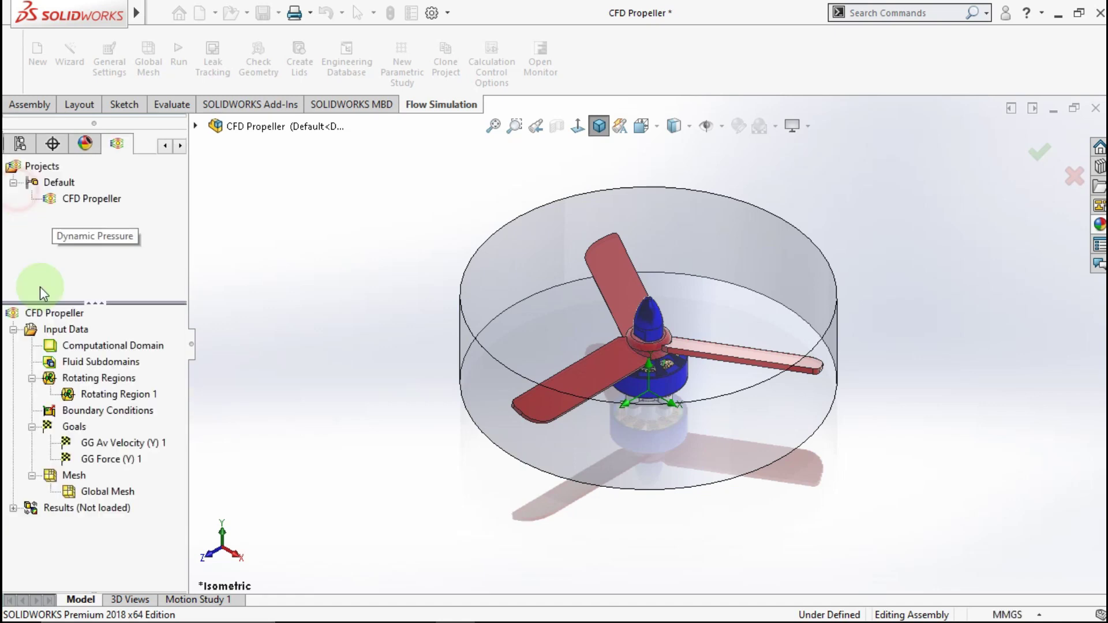
Rename the two goals to Velocity (Y) and Force (Y)
{"action": "left_click", "coordinate": [136, 443]}
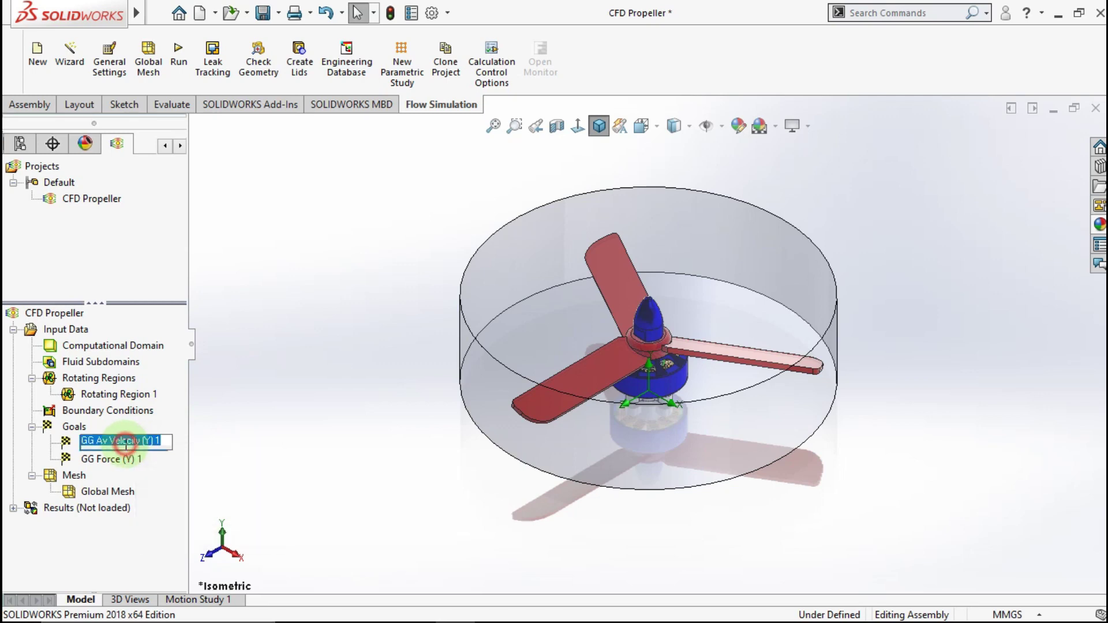
{"action": "left_click", "coordinate": [110, 440]}
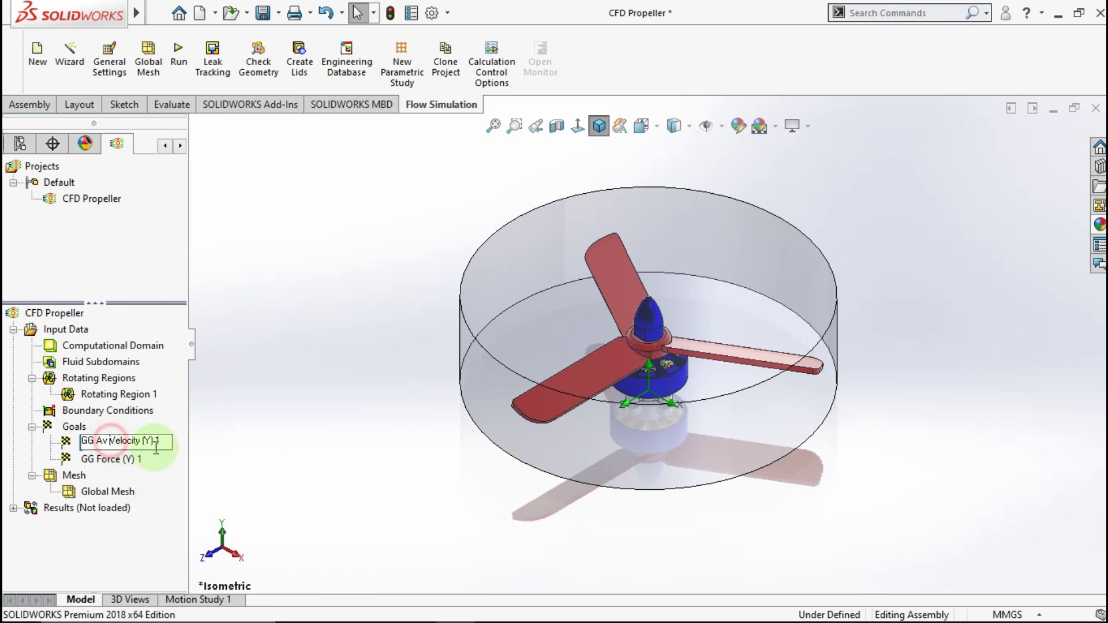
{"action": "left_click", "coordinate": [118, 460]}
{"action": "right_click", "coordinate": [105, 465]}
{"action": "left_click", "coordinate": [99, 460]}
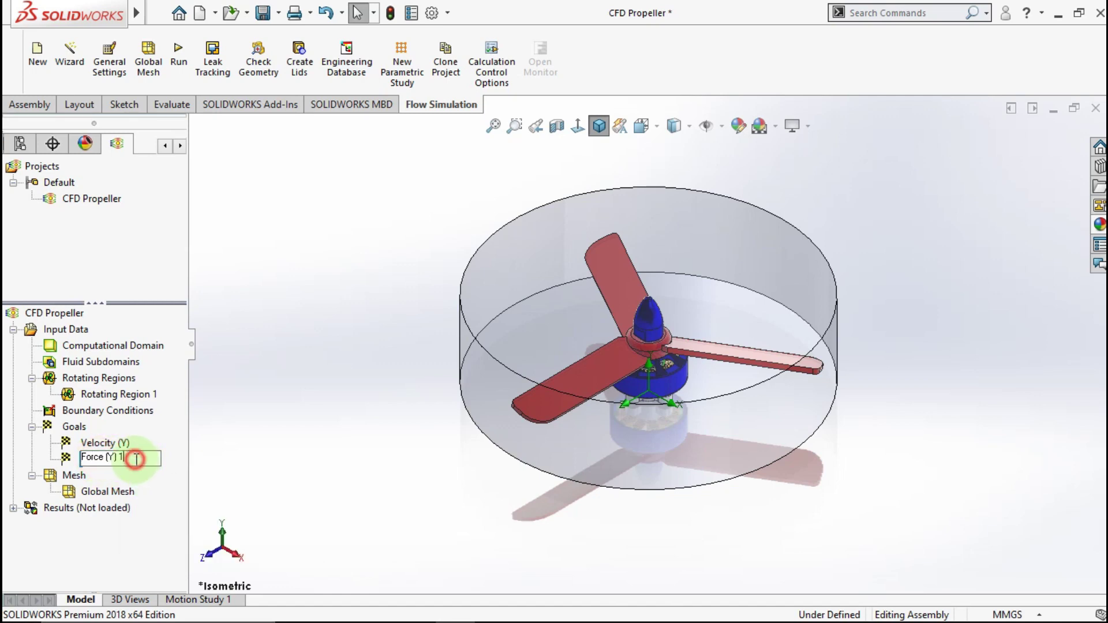
{"action": "key", "text": "BackSpace"}
{"action": "key", "text": "BackSpace"}
{"action": "key", "text": "Return"}
{"action": "left_click", "coordinate": [241, 404]}
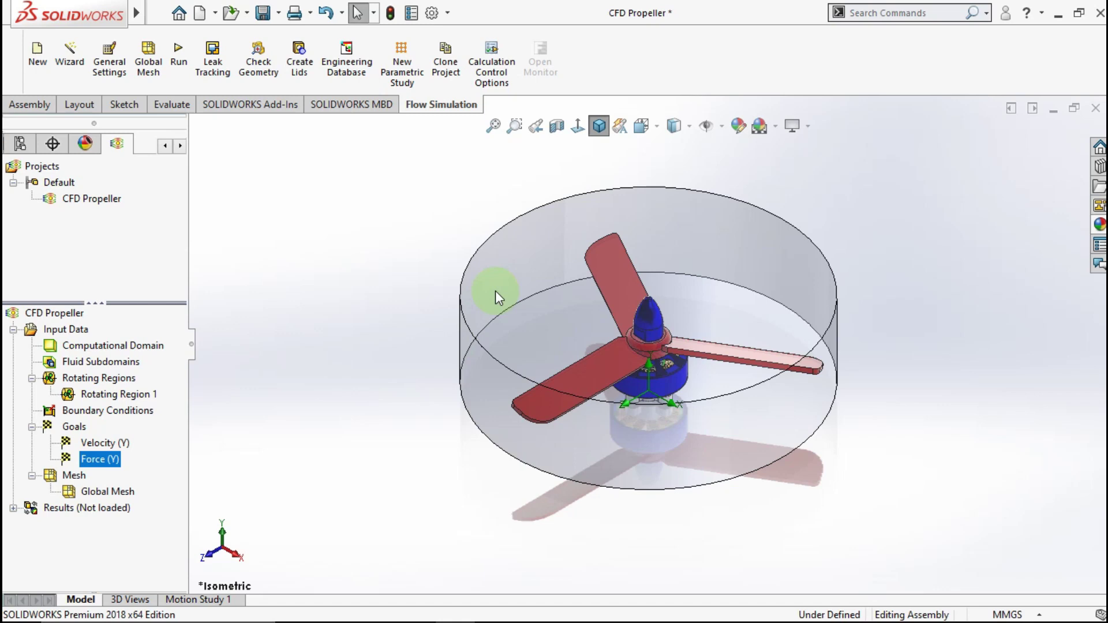
Hide the transparent Part1 cylinder enclosing the propeller
{"action": "right_click", "coordinate": [524, 265]}
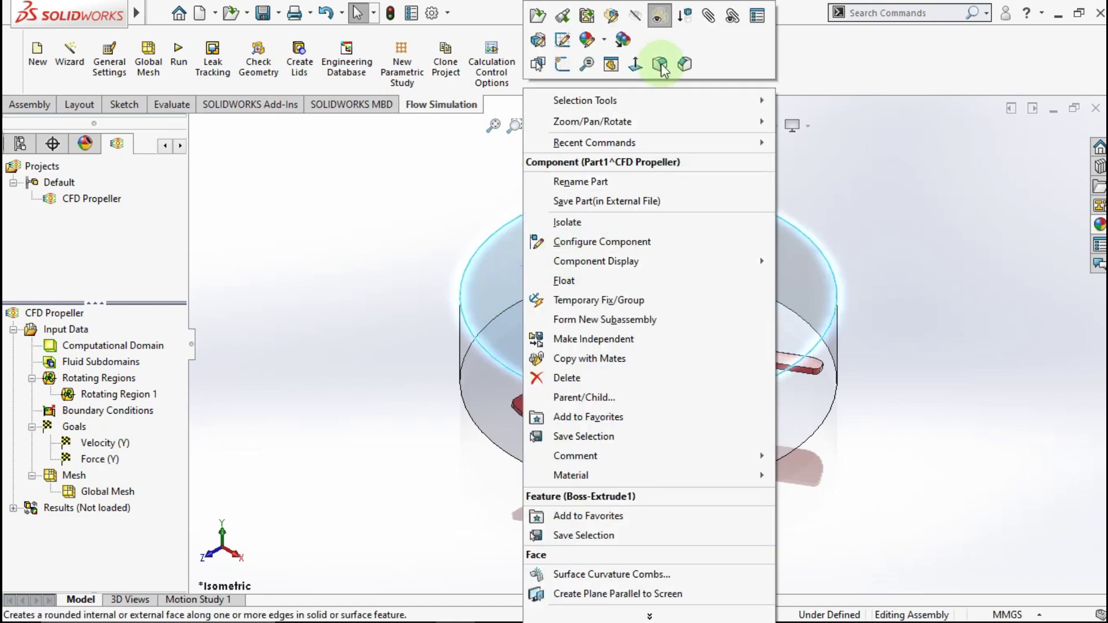
{"action": "left_click", "coordinate": [659, 16]}
{"action": "left_click", "coordinate": [887, 222]}
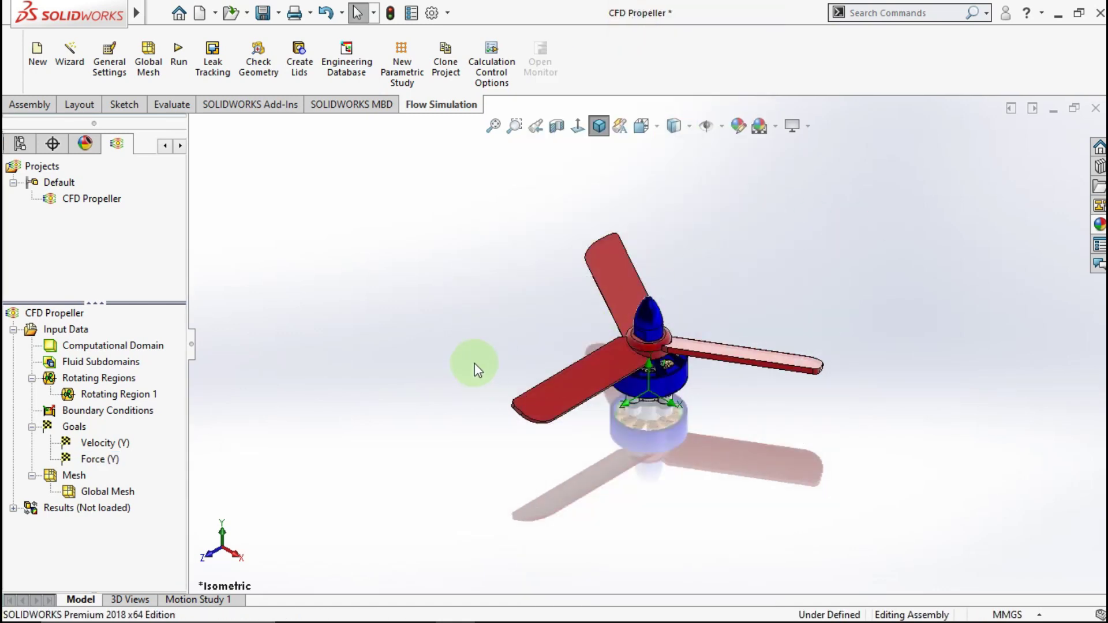
Keep the global mesh automatic at level 3 and accept it
{"action": "right_click", "coordinate": [84, 476]}
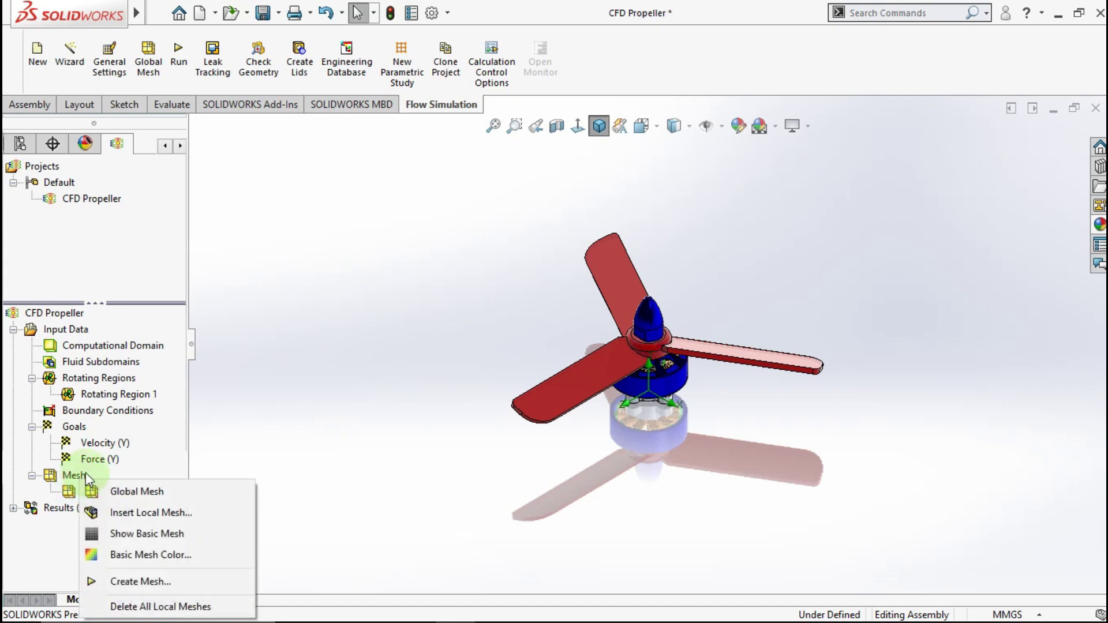
{"action": "left_click", "coordinate": [132, 492]}
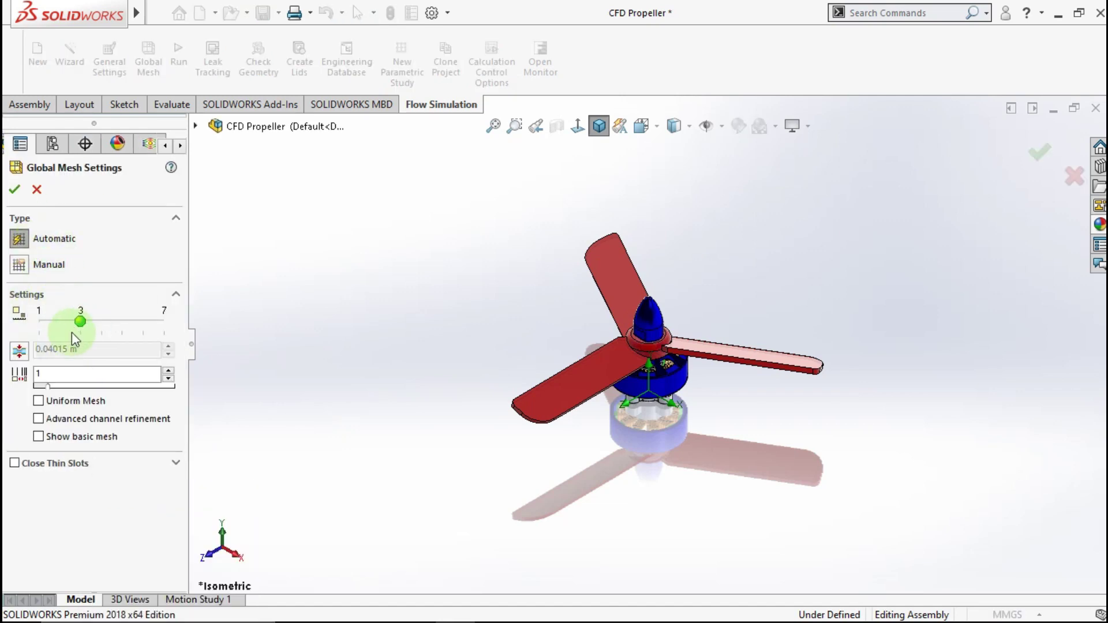
{"action": "left_click", "coordinate": [15, 189]}
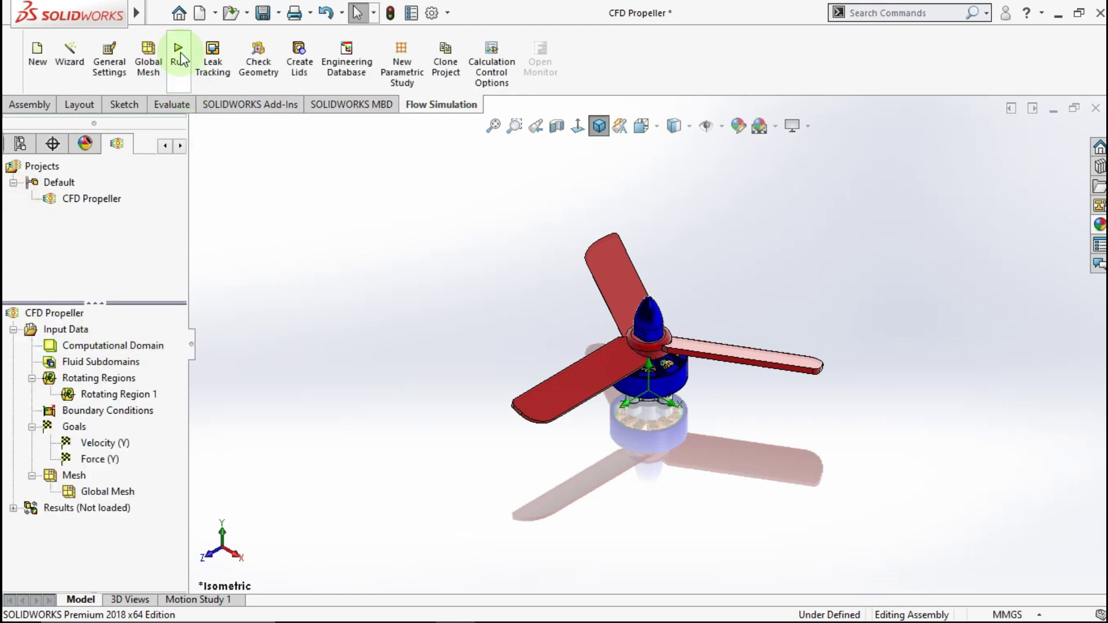
Run the flow calculation until both goals converge after 88 iterations, then close the solver
{"action": "left_click", "coordinate": [179, 55]}
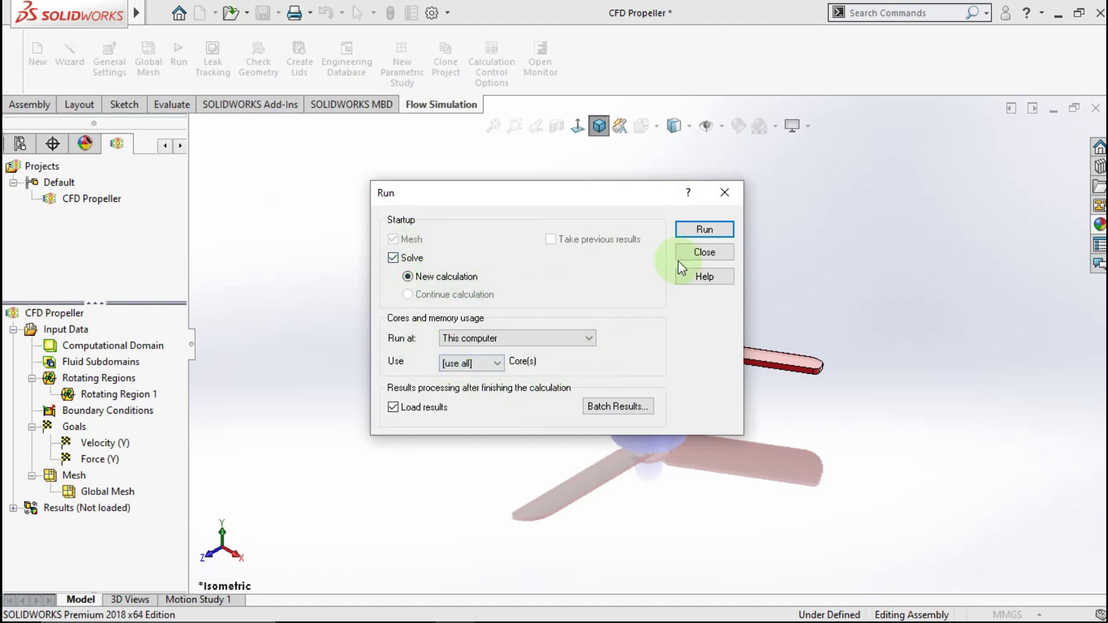
{"action": "left_click", "coordinate": [696, 232]}
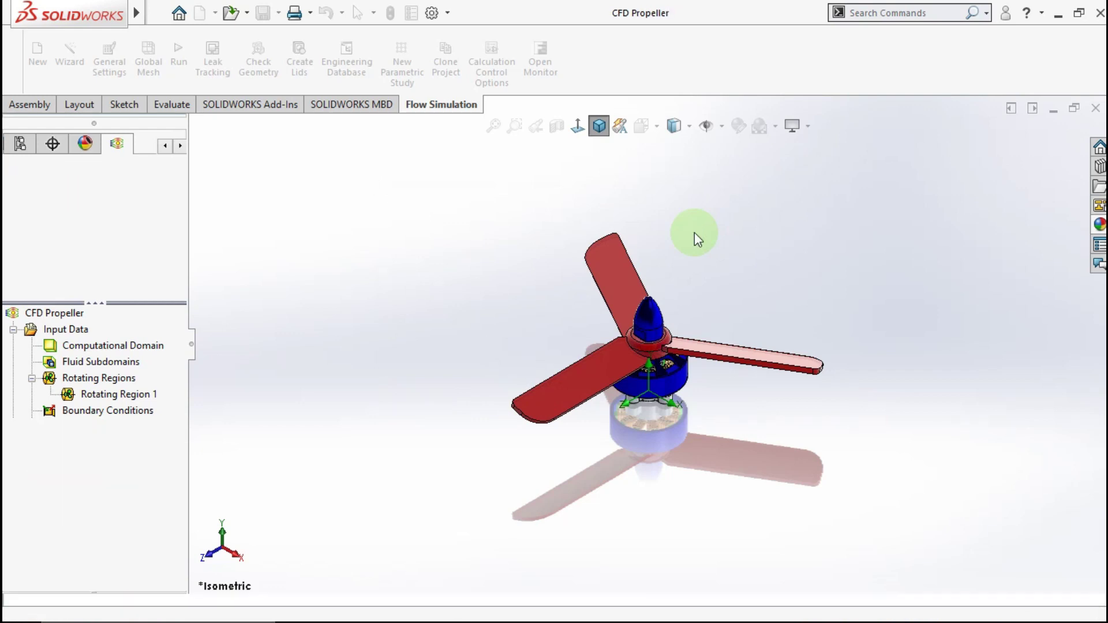
{"action": "left_click", "coordinate": [491, 608]}
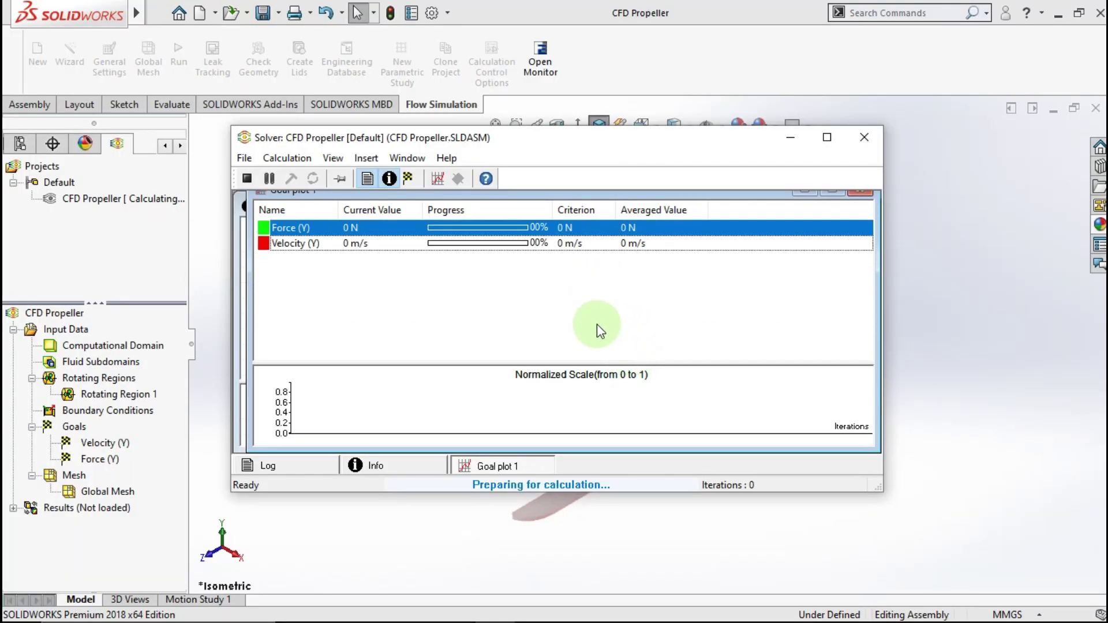
{"action": "left_click_drag", "start_coordinate": [594, 365], "coordinate": [584, 286]}
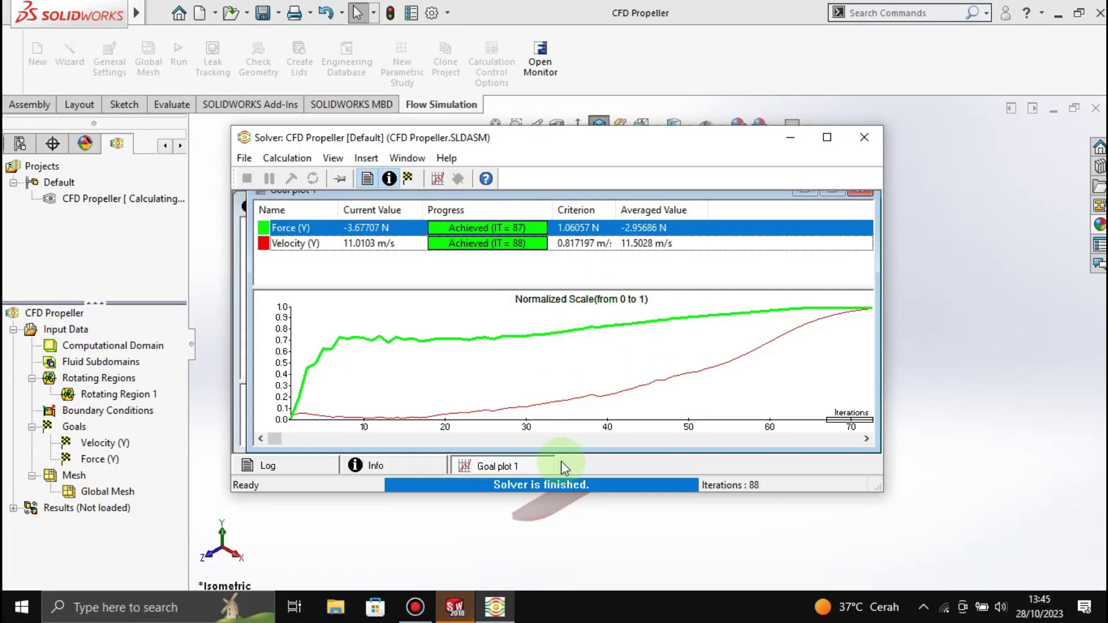
{"action": "left_click", "coordinate": [609, 181]}
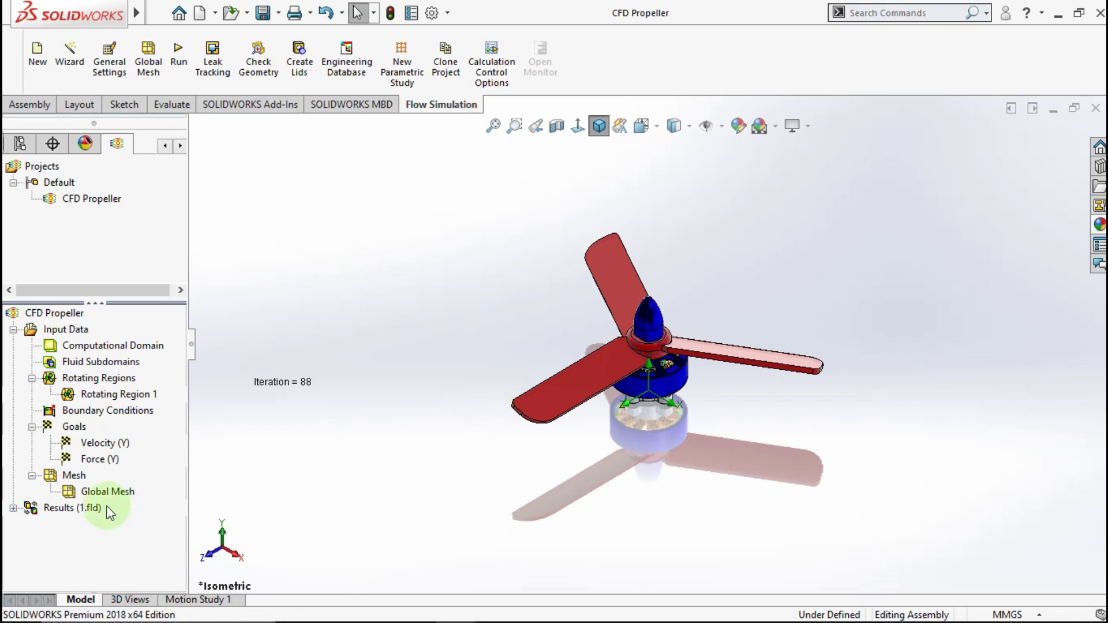
Insert flow trajectories starting from the Brushless Motor, Propeller and Nut M5
{"action": "right_click", "coordinate": [80, 510]}
{"action": "left_click", "coordinate": [13, 508]}
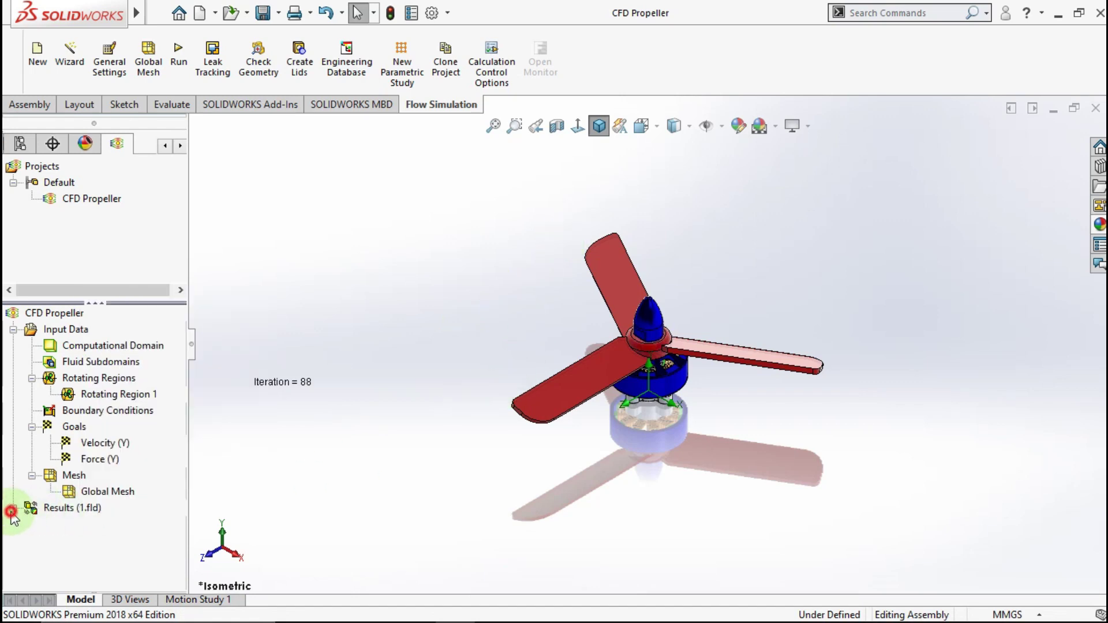
{"action": "left_click", "coordinate": [13, 508]}
{"action": "right_click", "coordinate": [102, 432]}
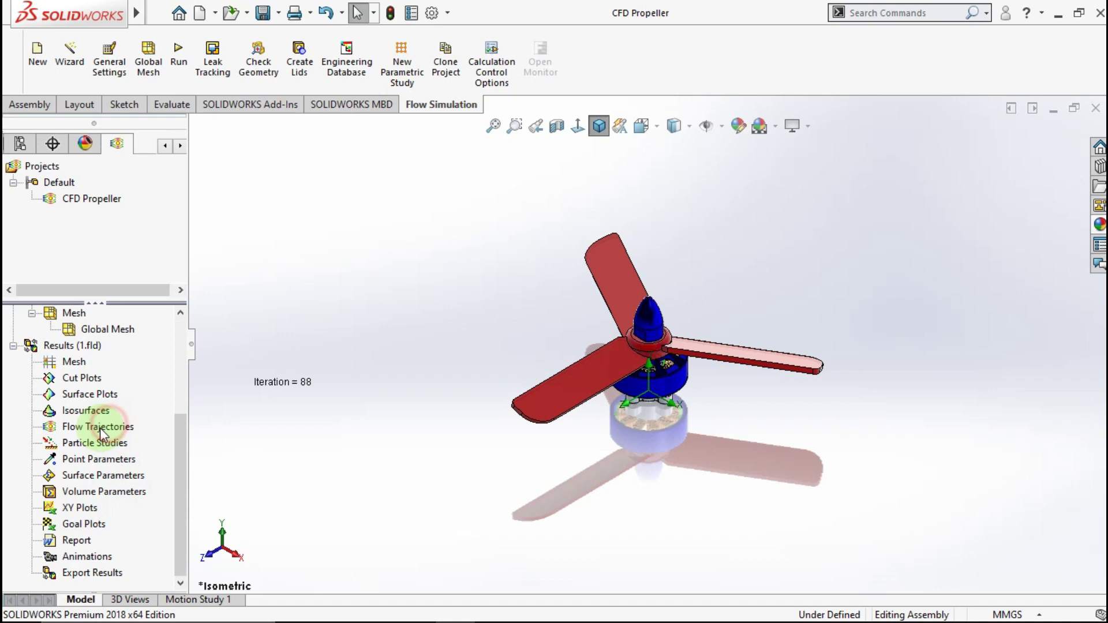
{"action": "left_click", "coordinate": [144, 440]}
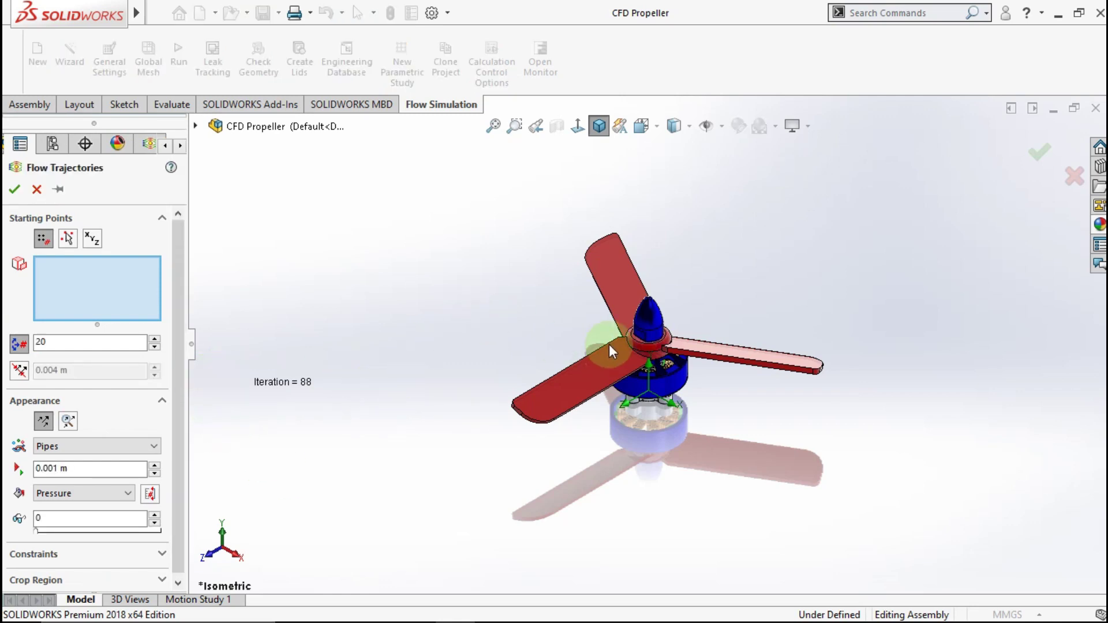
{"action": "left_click", "coordinate": [198, 127]}
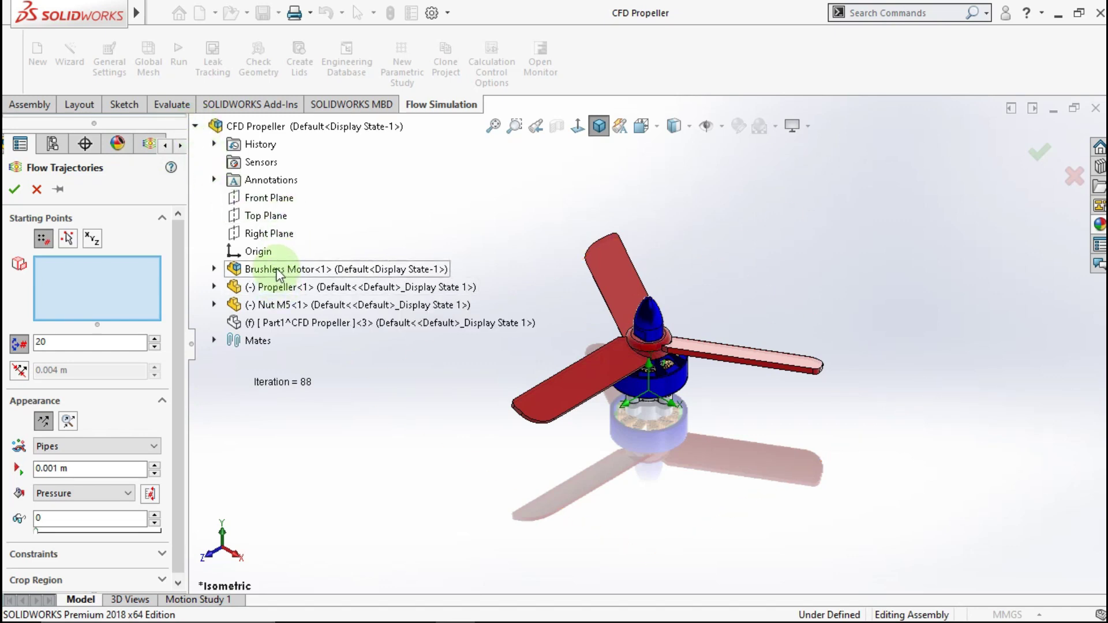
{"action": "left_click", "coordinate": [277, 270]}
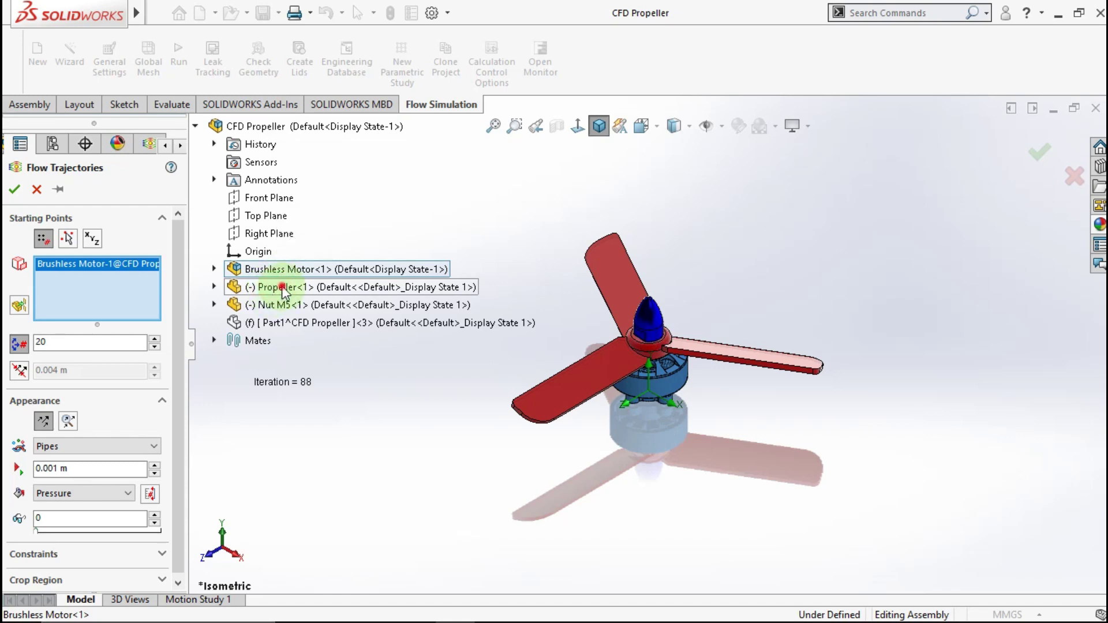
{"action": "left_click", "coordinate": [283, 289]}
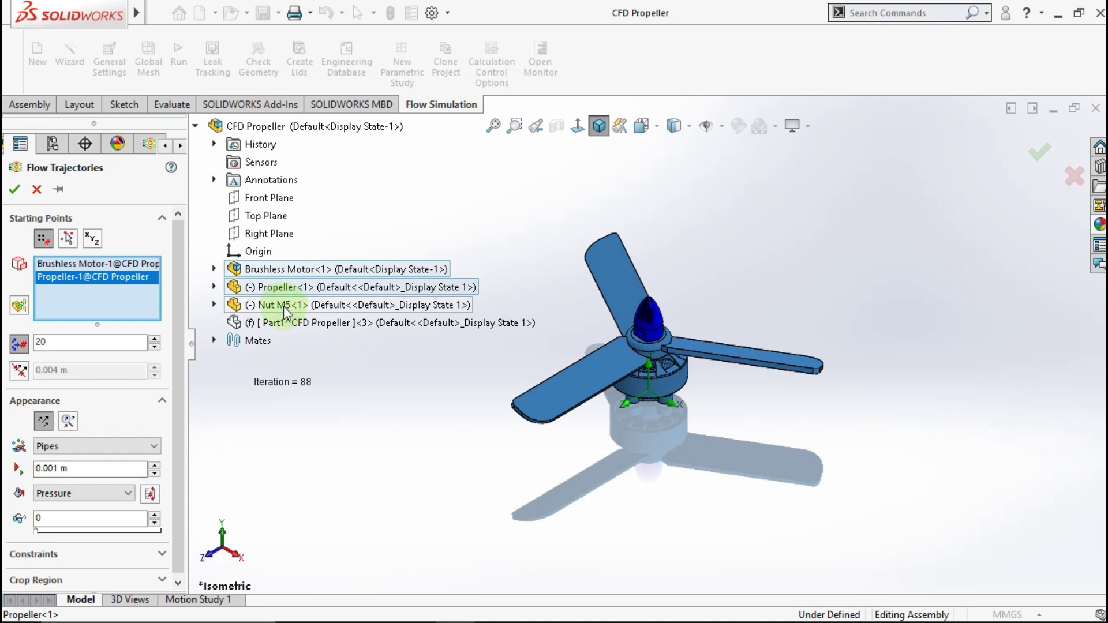
{"action": "left_click", "coordinate": [279, 310]}
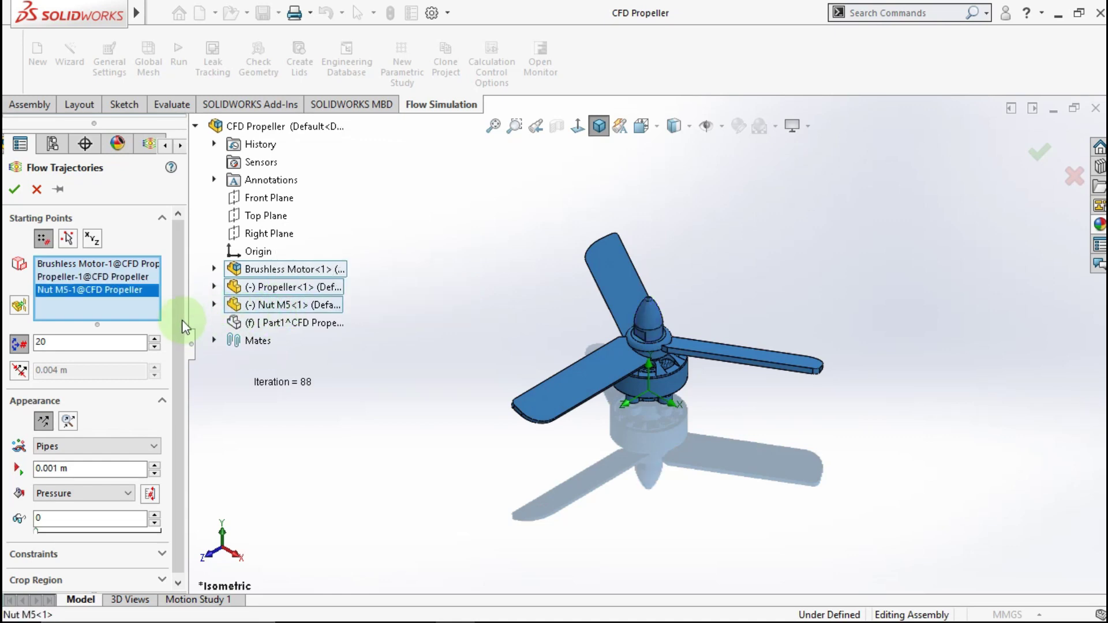
Set 300 trajectory points, Lines with Arrows style, coloured by Pressure, and create the plot
{"action": "double_click", "coordinate": [106, 341]}
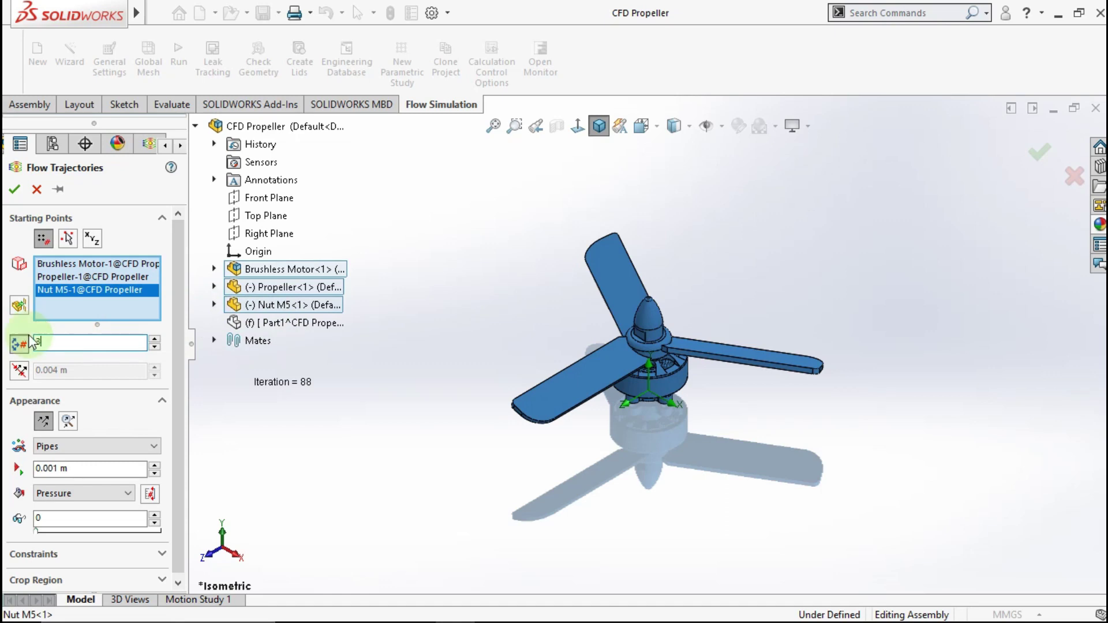
{"action": "type", "text": "300"}
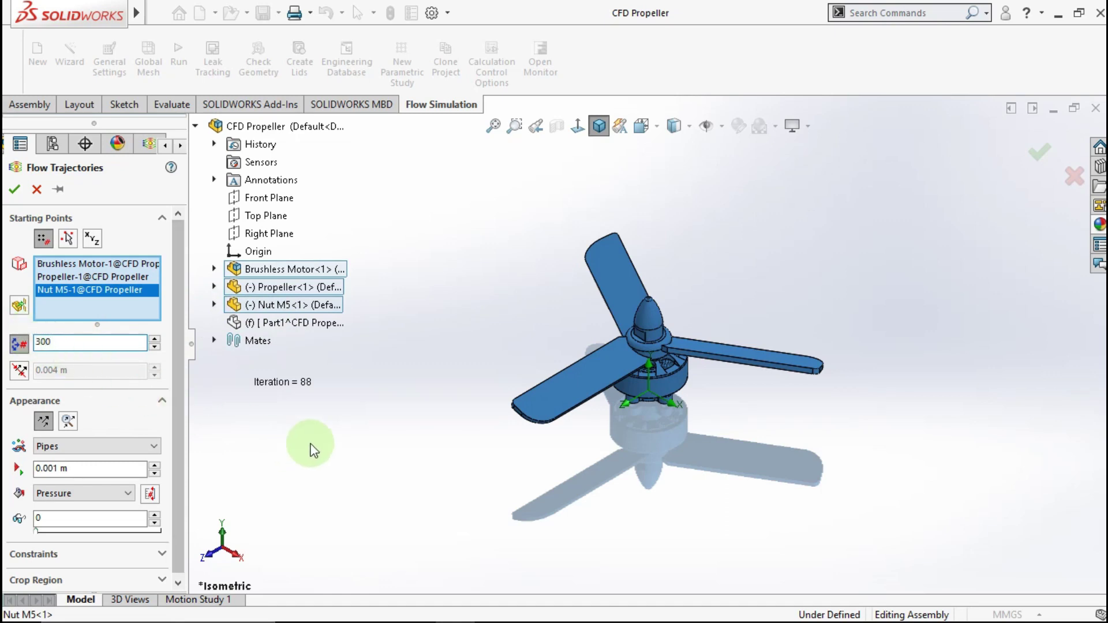
{"action": "left_click", "coordinate": [134, 447]}
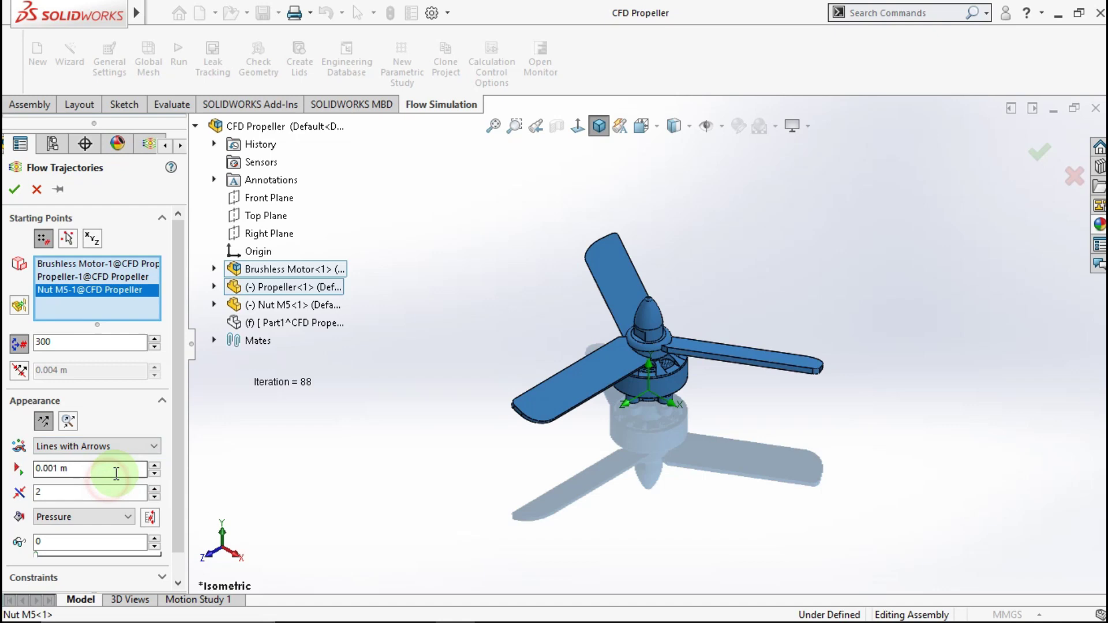
{"action": "scroll", "coordinate": [176, 439], "scroll_direction": "down", "scroll_amount": 1}
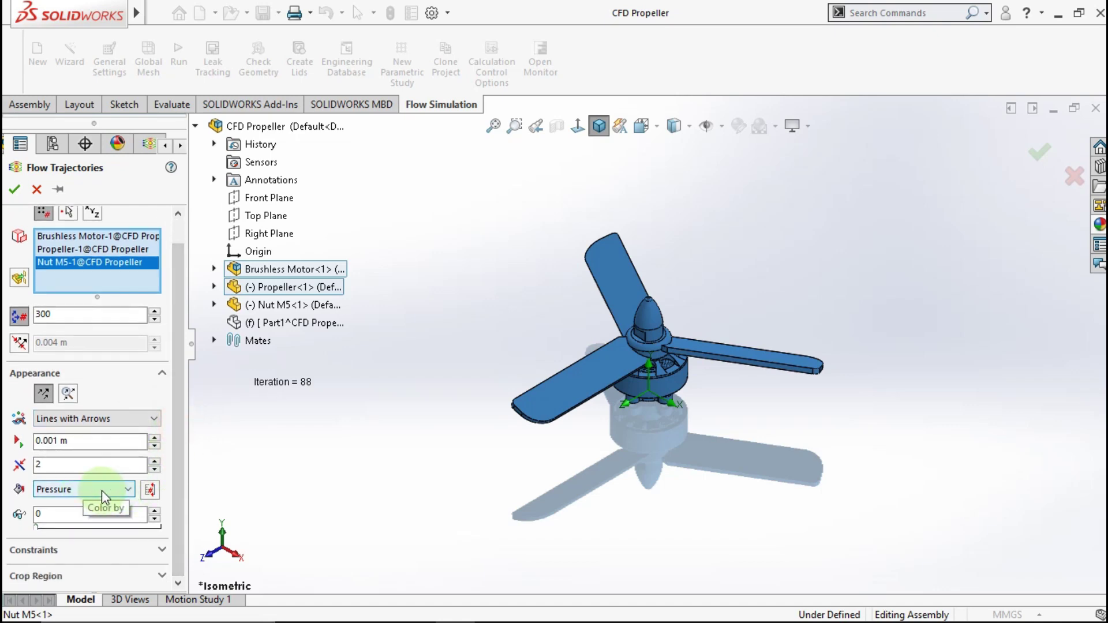
{"action": "left_click", "coordinate": [18, 197]}
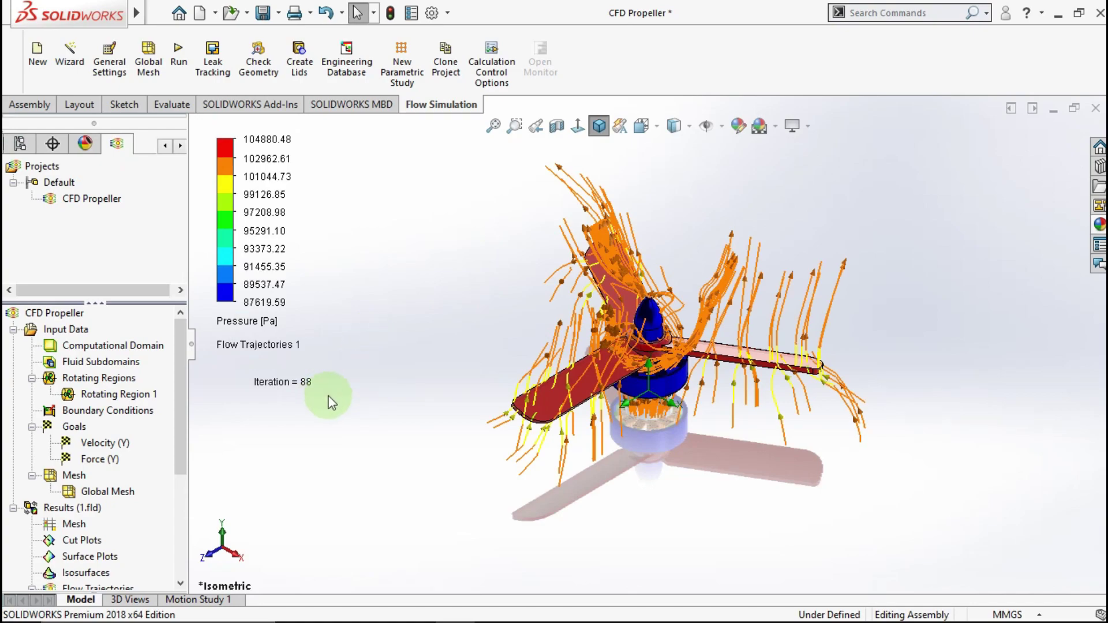
{"action": "middle_click_drag", "start_coordinate": [657, 370], "coordinate": [693, 372]}
{"action": "middle_click_drag", "start_coordinate": [678, 444], "coordinate": [629, 347]}
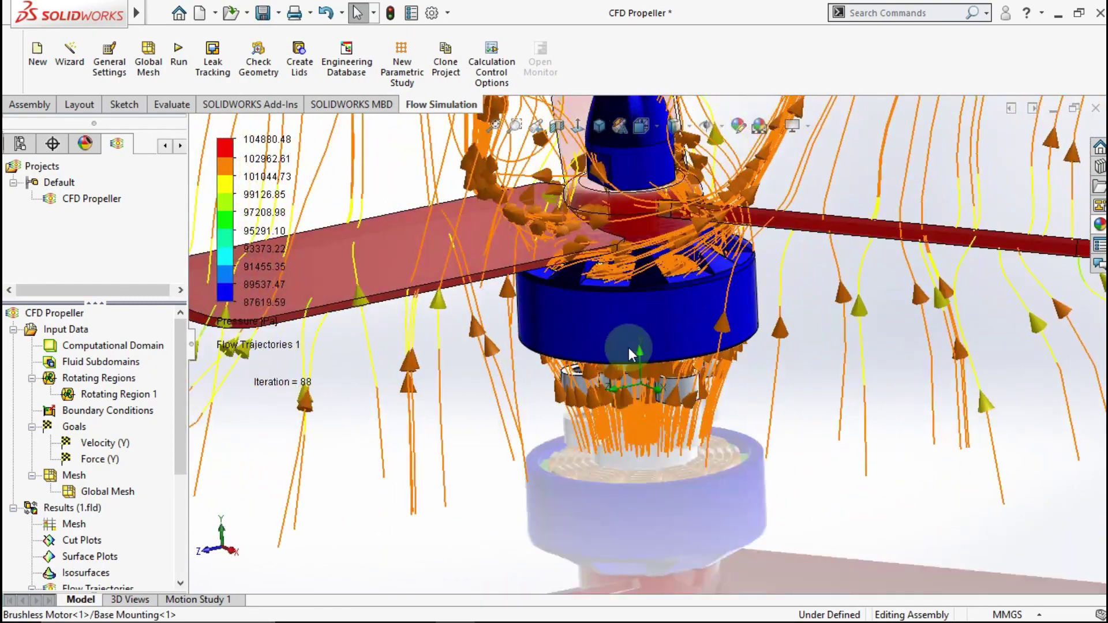
{"action": "scroll", "coordinate": [628, 348], "scroll_direction": "up", "scroll_amount": 5}
{"action": "middle_click_drag", "start_coordinate": [610, 297], "coordinate": [635, 268]}
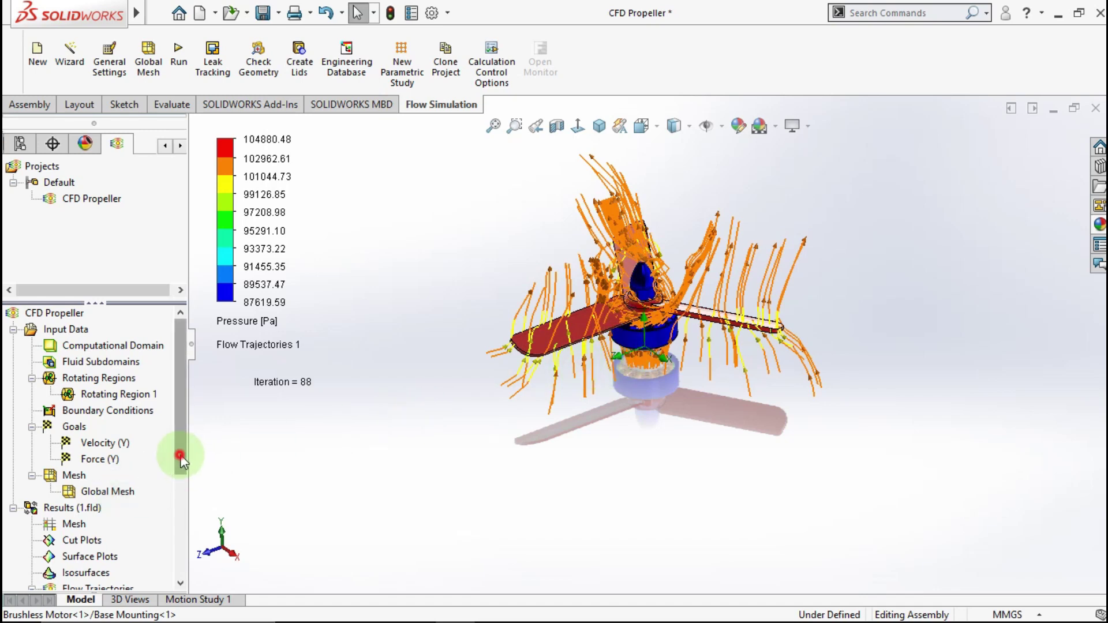
{"action": "left_click_drag", "start_coordinate": [181, 459], "coordinate": [185, 519]}
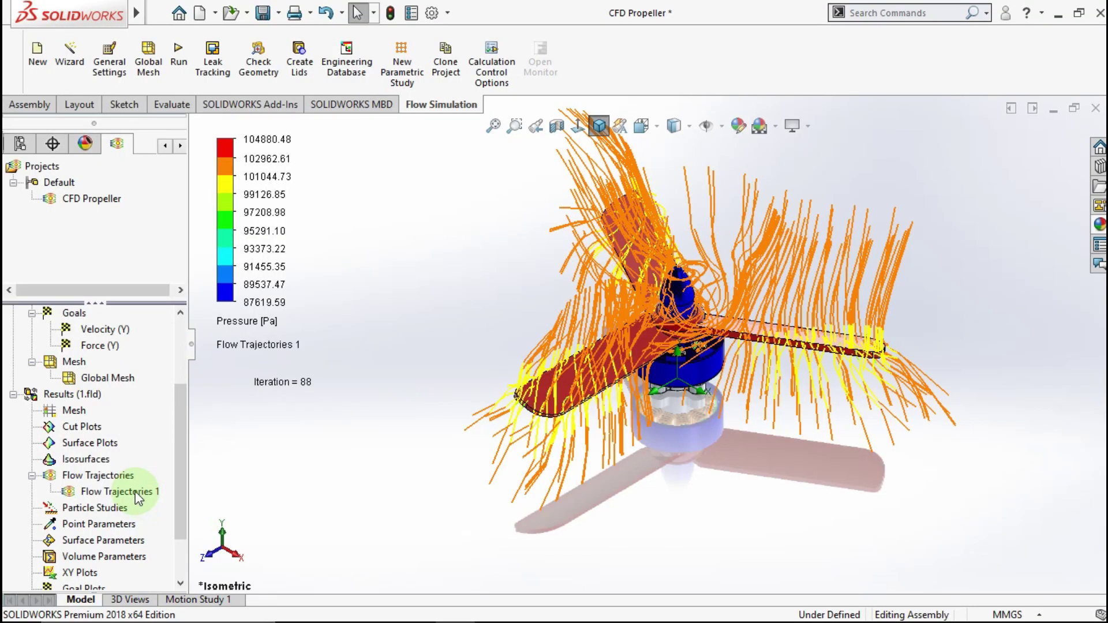
{"action": "right_click", "coordinate": [139, 497]}
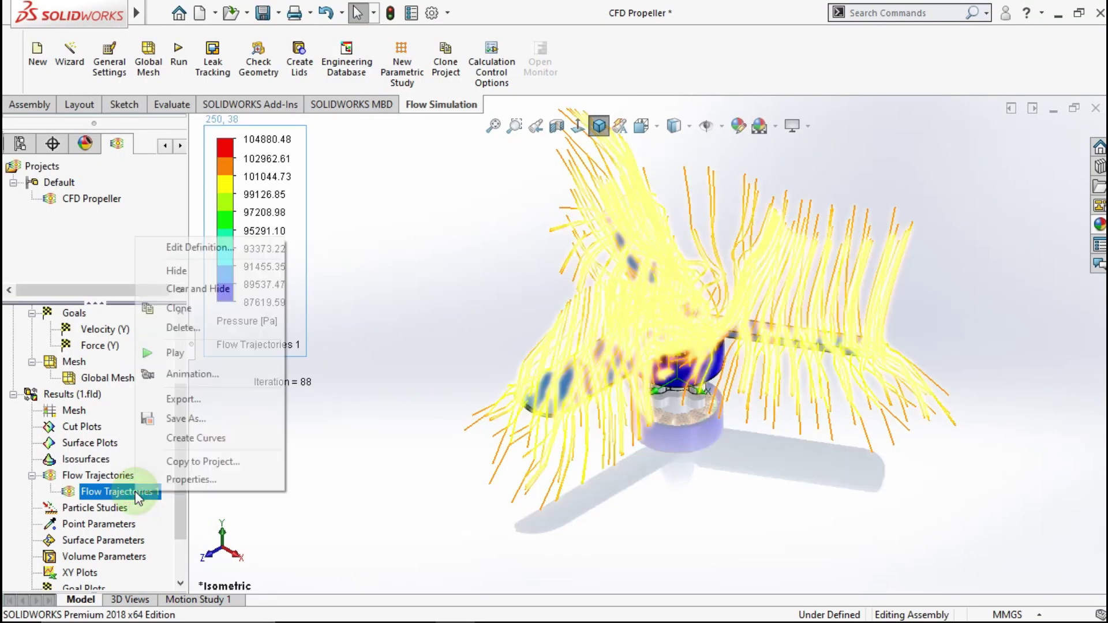
Hide the trajectories and plot Pressure contours with streamlines on the motor, propeller and nut
{"action": "left_click", "coordinate": [177, 271]}
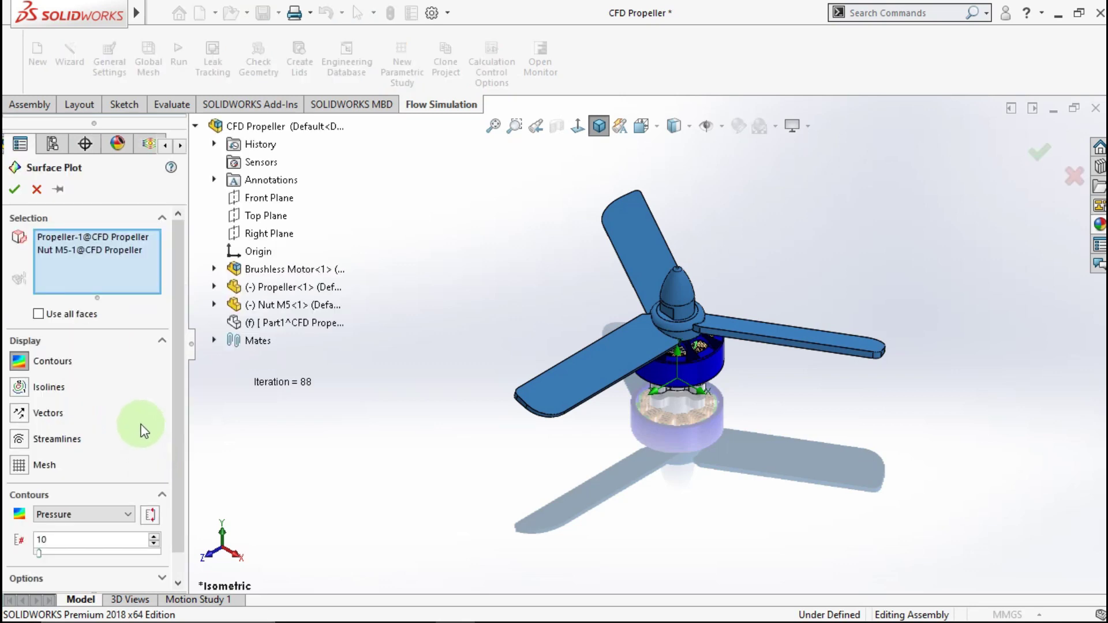
{"action": "left_click", "coordinate": [258, 272]}
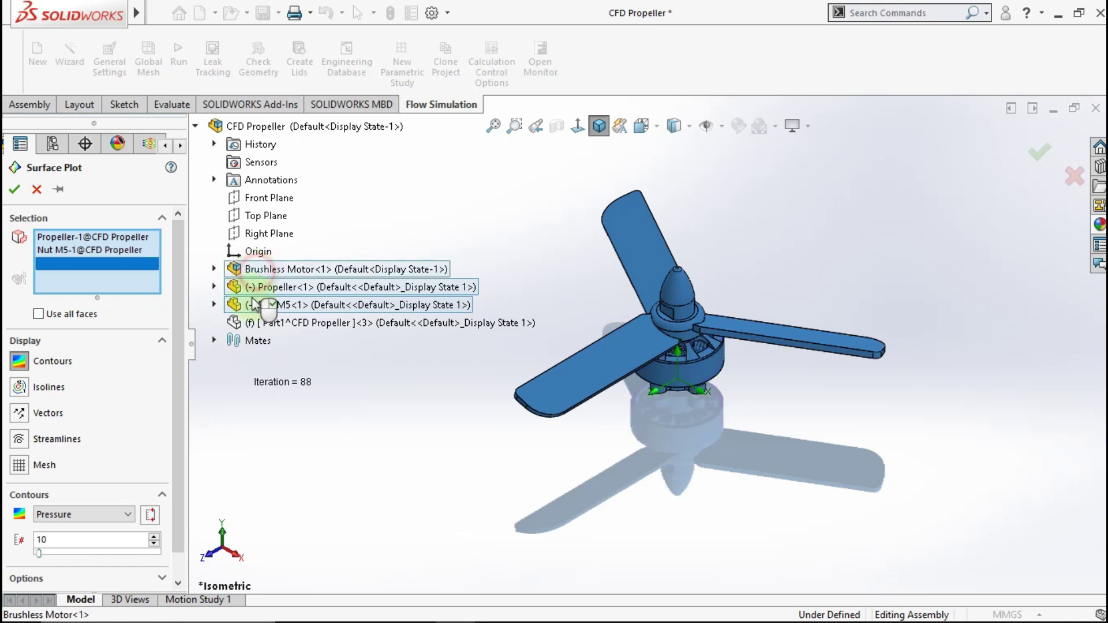
{"action": "left_click", "coordinate": [20, 362]}
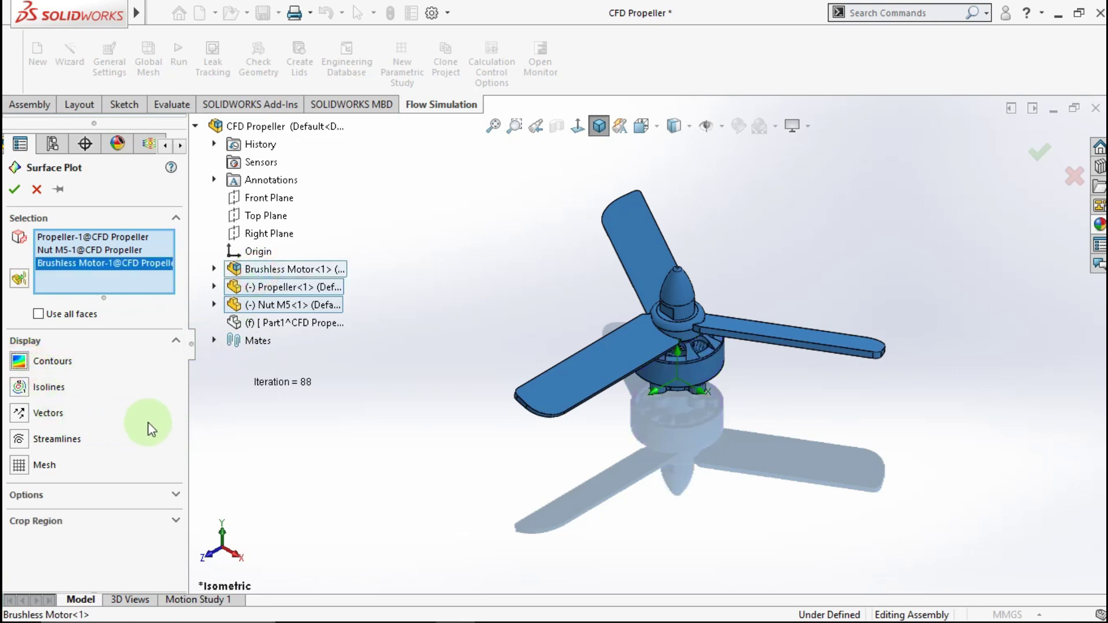
{"action": "left_click", "coordinate": [20, 364]}
{"action": "left_click", "coordinate": [126, 516]}
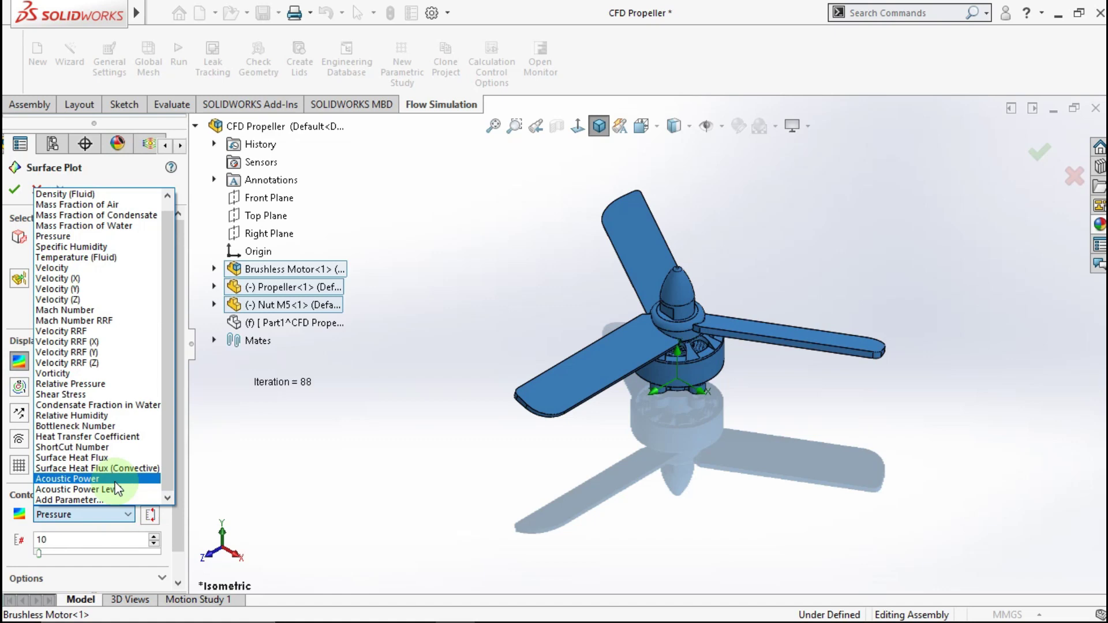
{"action": "left_click", "coordinate": [64, 239]}
{"action": "left_click_drag", "start_coordinate": [179, 393], "coordinate": [176, 414]}
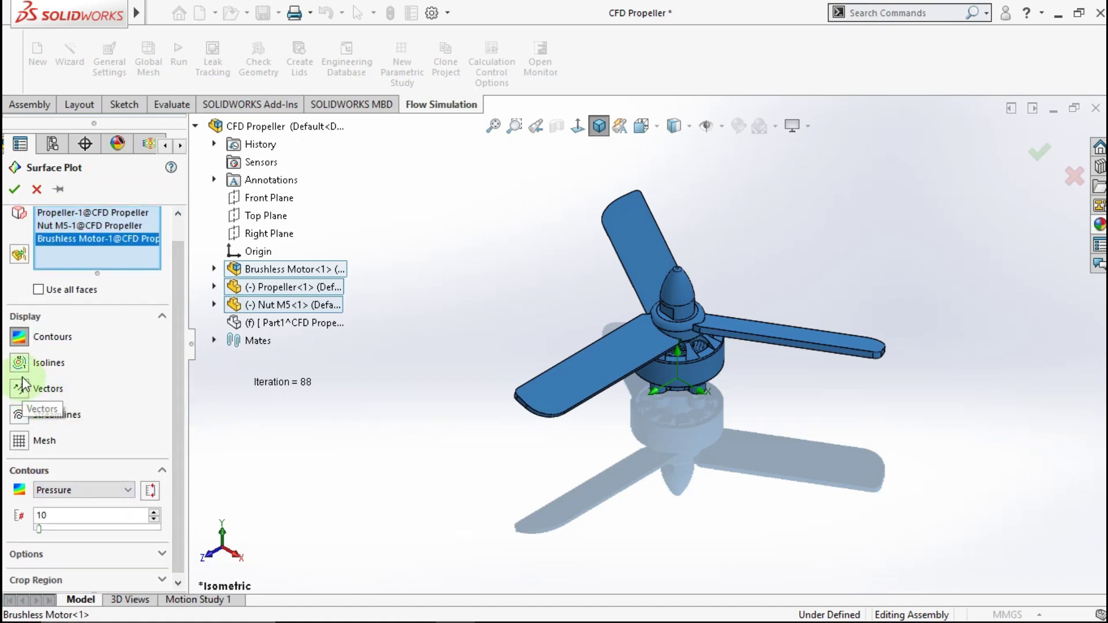
{"action": "left_click", "coordinate": [21, 412]}
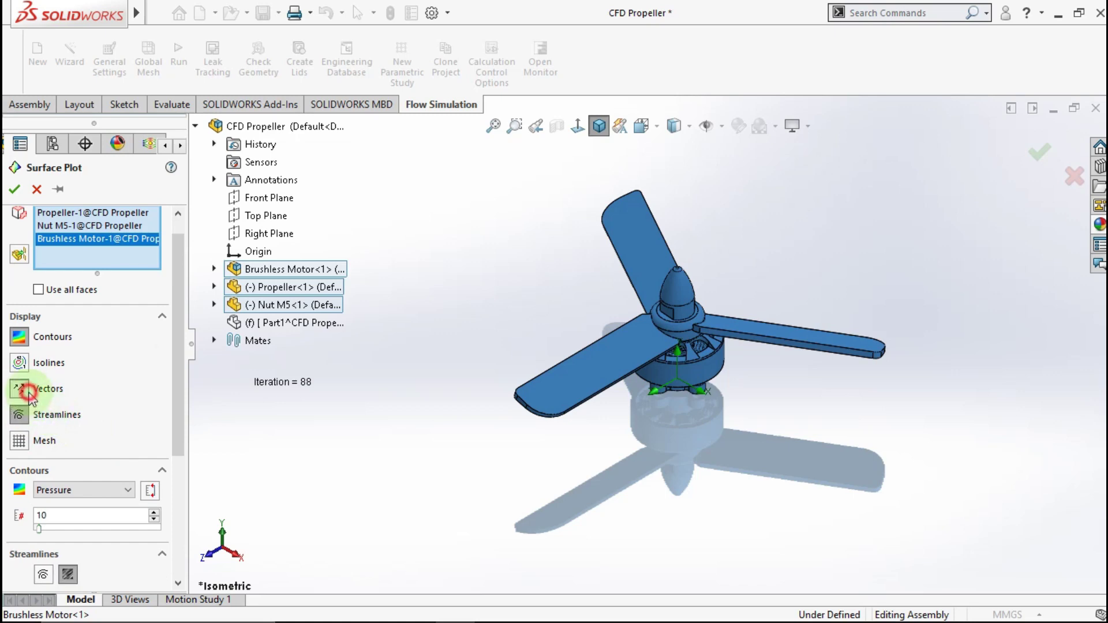
{"action": "left_click", "coordinate": [27, 393]}
{"action": "mouse_move", "coordinate": [174, 383]}
{"action": "left_mouse_down"}
{"action": "mouse_move", "coordinate": [176, 515]}
{"action": "mouse_move", "coordinate": [180, 362]}
{"action": "left_mouse_up"}
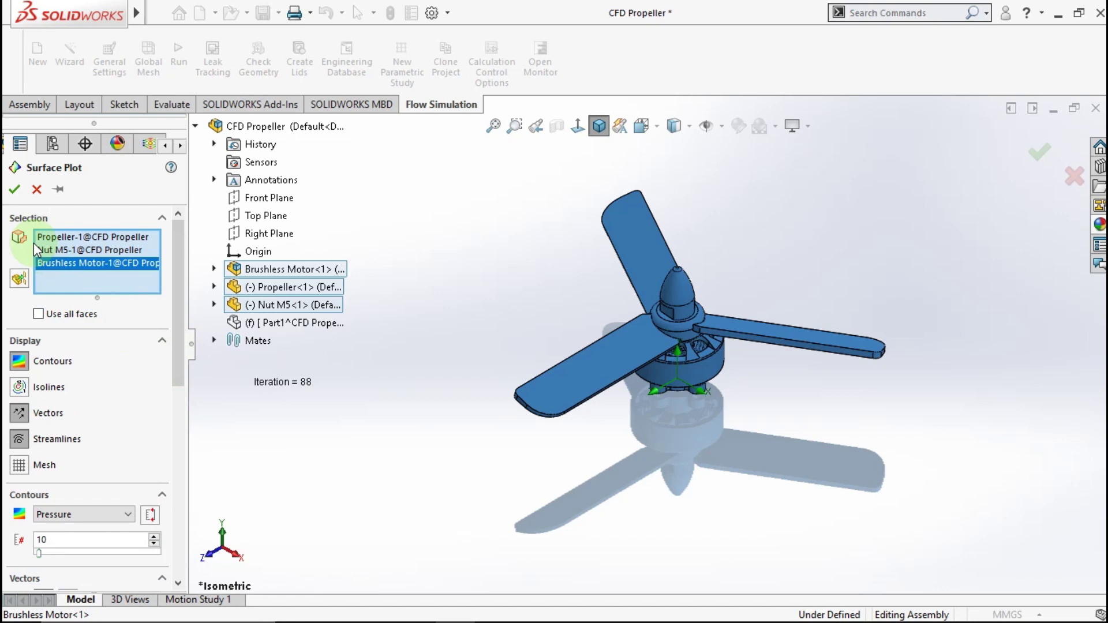
{"action": "left_click", "coordinate": [14, 189]}
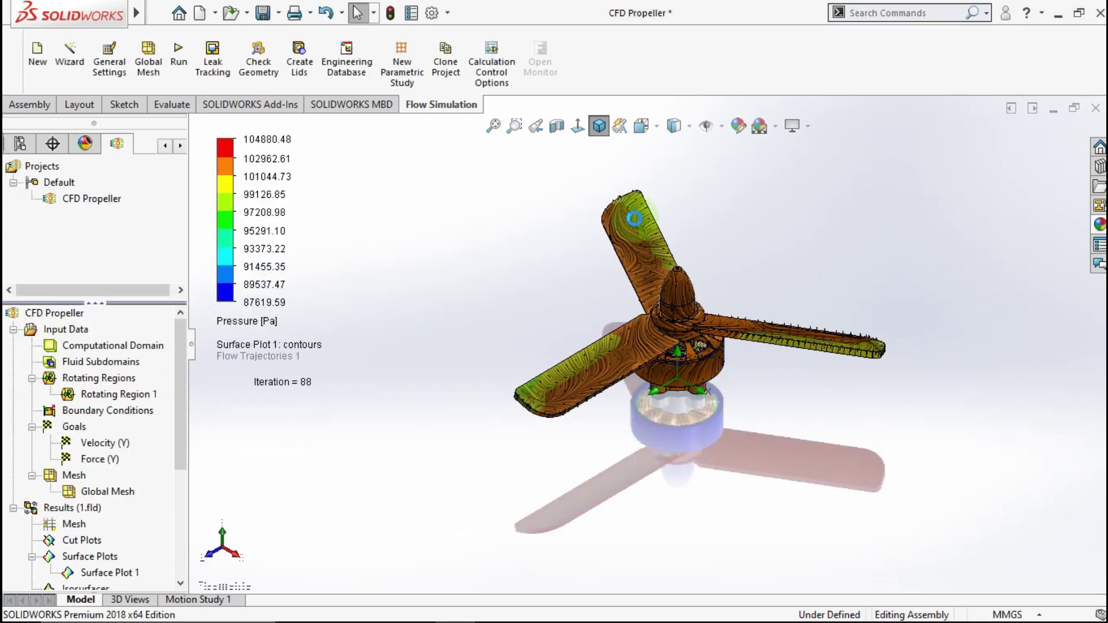
View the hub from below and open Surface Plot 1's Edit Definition
{"action": "scroll", "coordinate": [661, 333], "scroll_direction": "down", "scroll_amount": 2}
{"action": "middle_click_drag", "start_coordinate": [662, 333], "coordinate": [658, 377]}
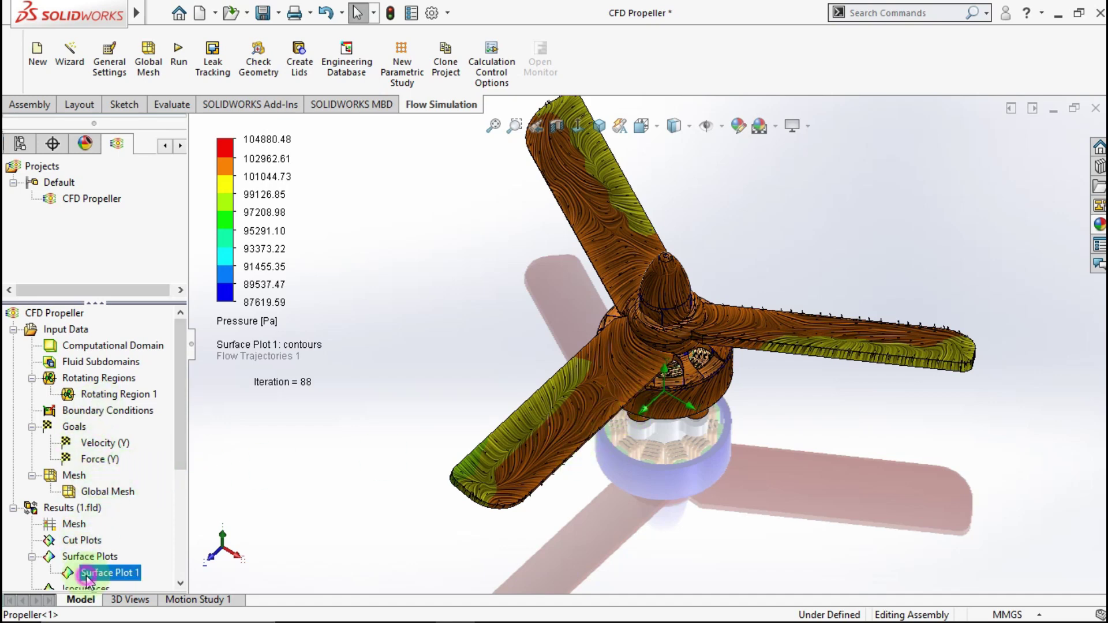
{"action": "right_click", "coordinate": [89, 575]}
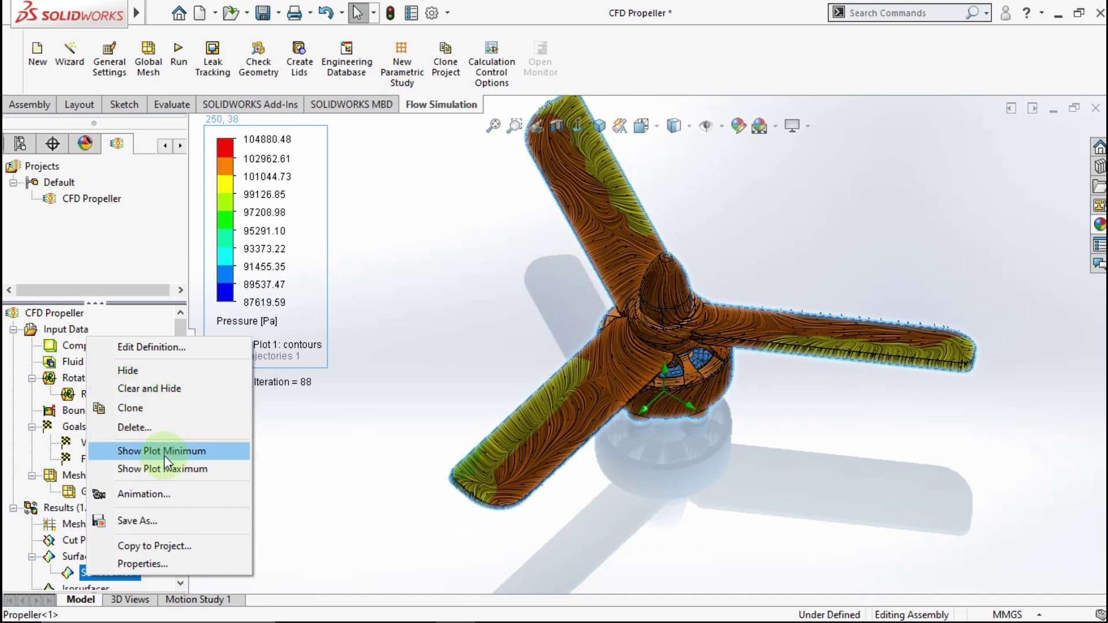
{"action": "left_click", "coordinate": [153, 348]}
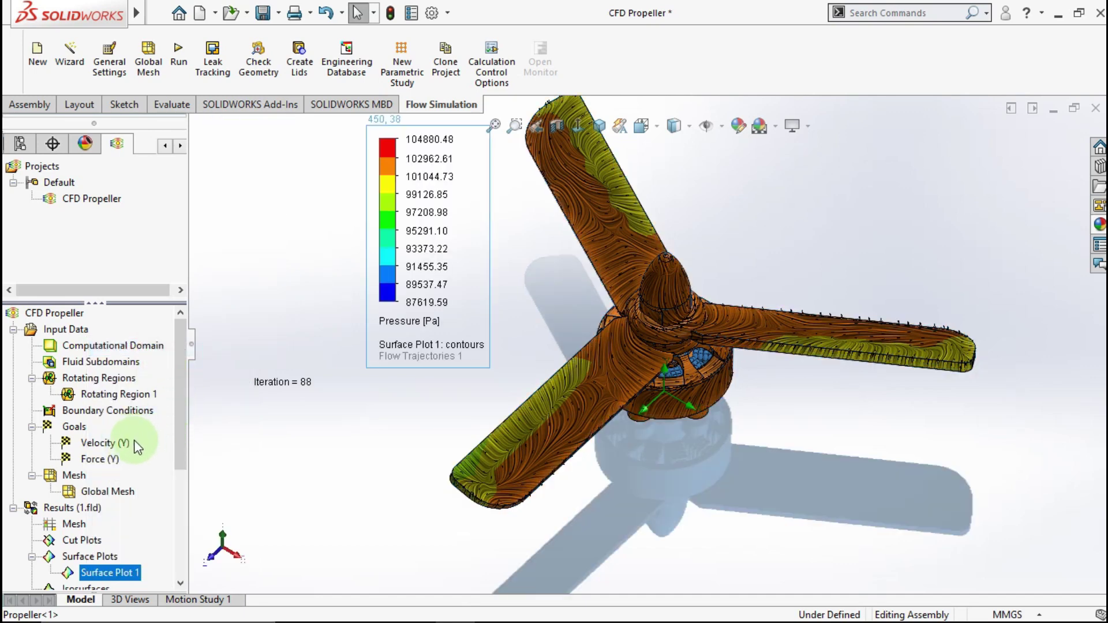
Remove the streamlines from Surface Plot 1, leaving plain pressure contours, and inspect the propeller
{"action": "left_click", "coordinate": [19, 413]}
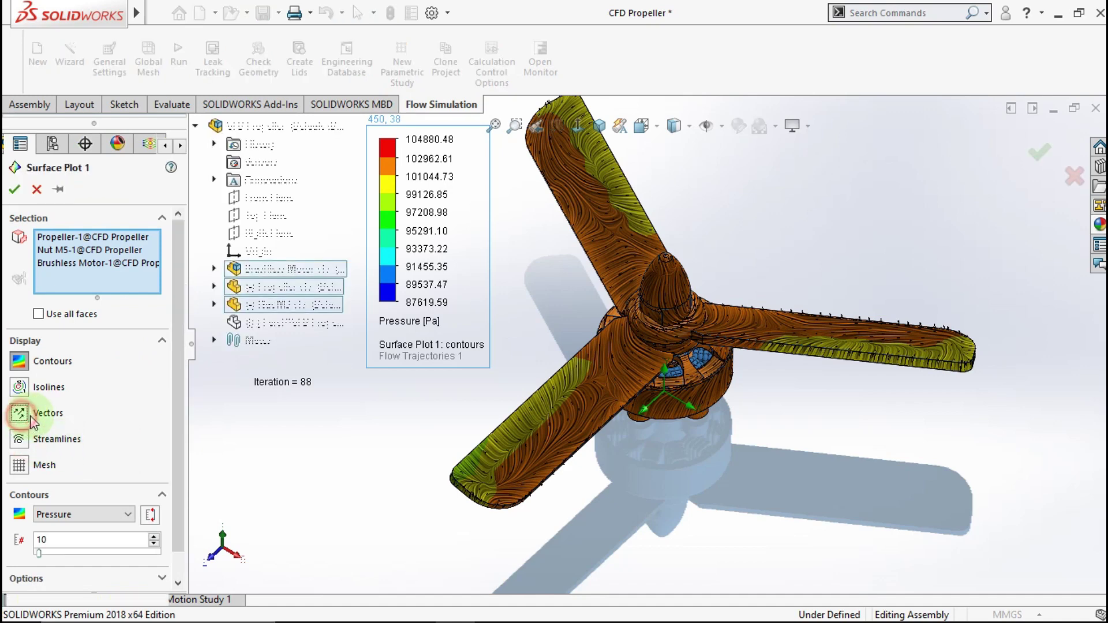
{"action": "left_click", "coordinate": [23, 217]}
{"action": "left_click", "coordinate": [16, 191]}
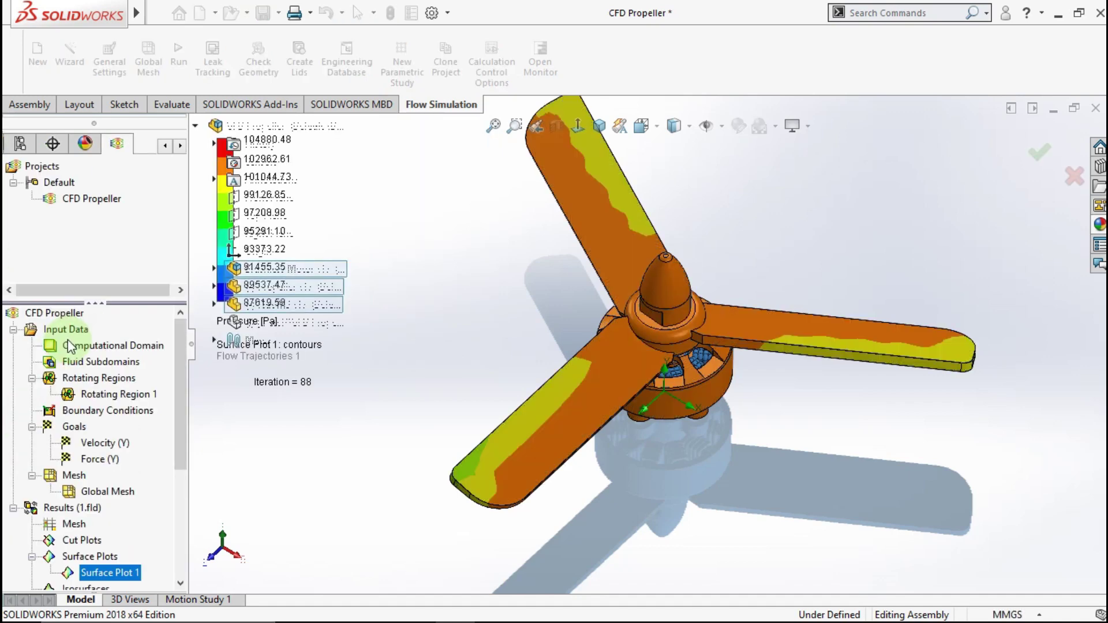
{"action": "middle_click_drag", "start_coordinate": [560, 425], "coordinate": [641, 357]}
{"action": "scroll", "coordinate": [649, 401], "scroll_direction": "up", "scroll_amount": 3}
{"action": "scroll", "coordinate": [680, 404], "scroll_direction": "down", "scroll_amount": 2}
{"action": "middle_click_drag", "start_coordinate": [681, 410], "coordinate": [664, 404]}
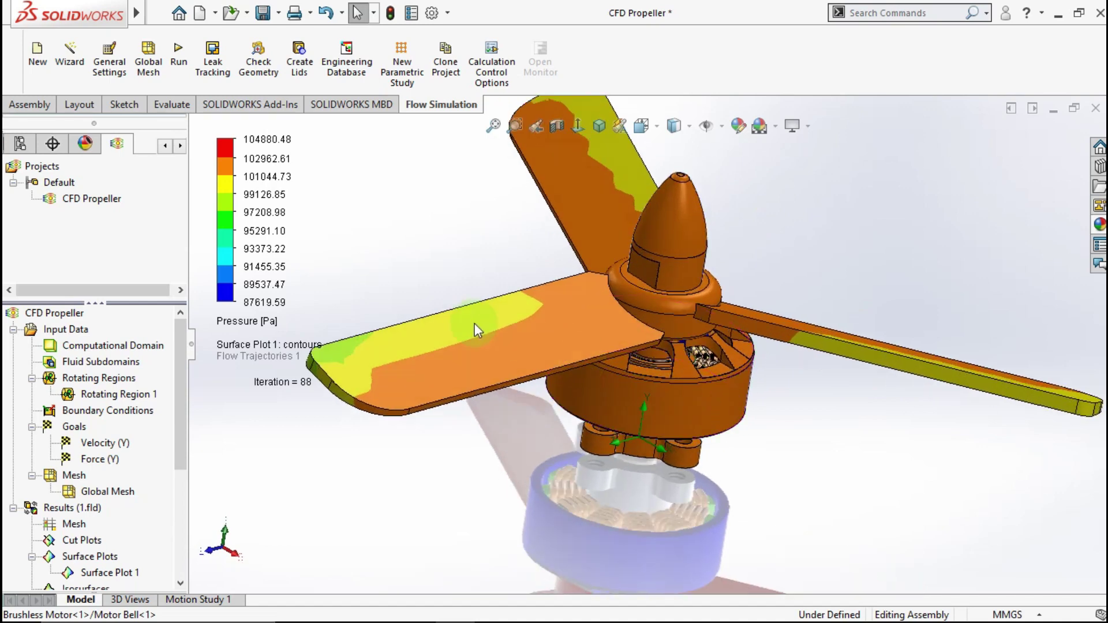
Start the Probe tool on Results and read pressure on the motor from a low side view
{"action": "right_click", "coordinate": [78, 511]}
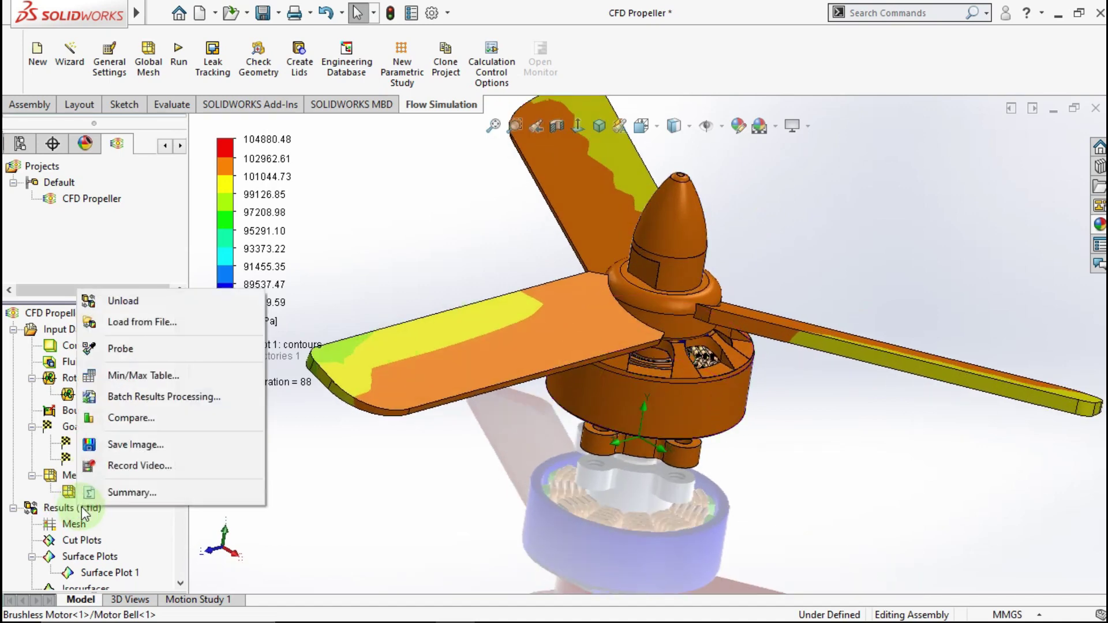
{"action": "left_click", "coordinate": [116, 348]}
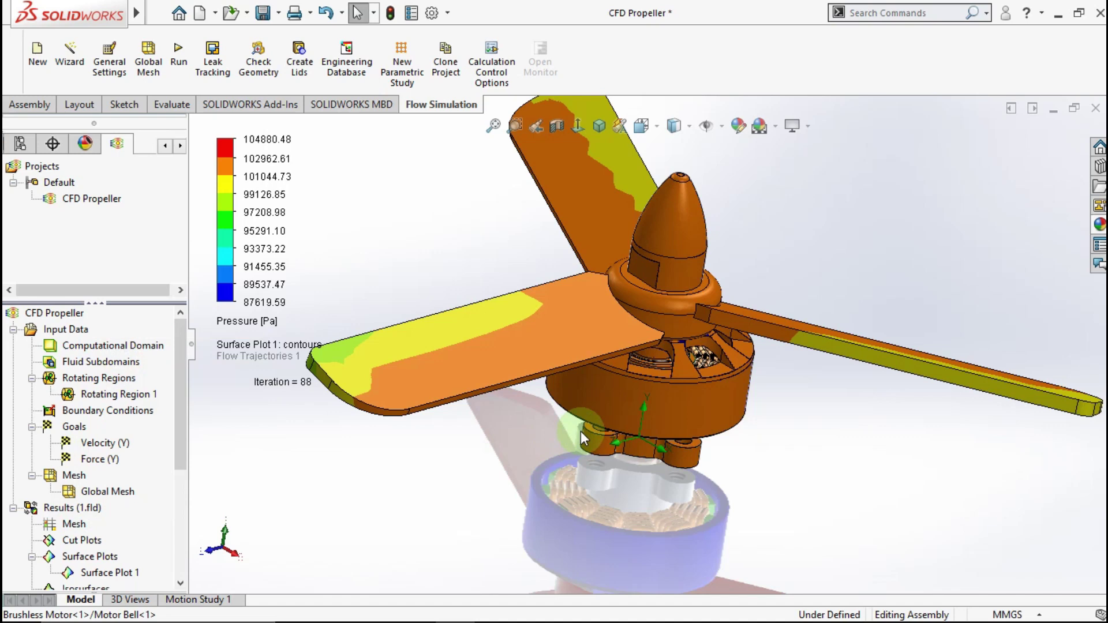
{"action": "middle_click_drag", "start_coordinate": [555, 435], "coordinate": [571, 386]}
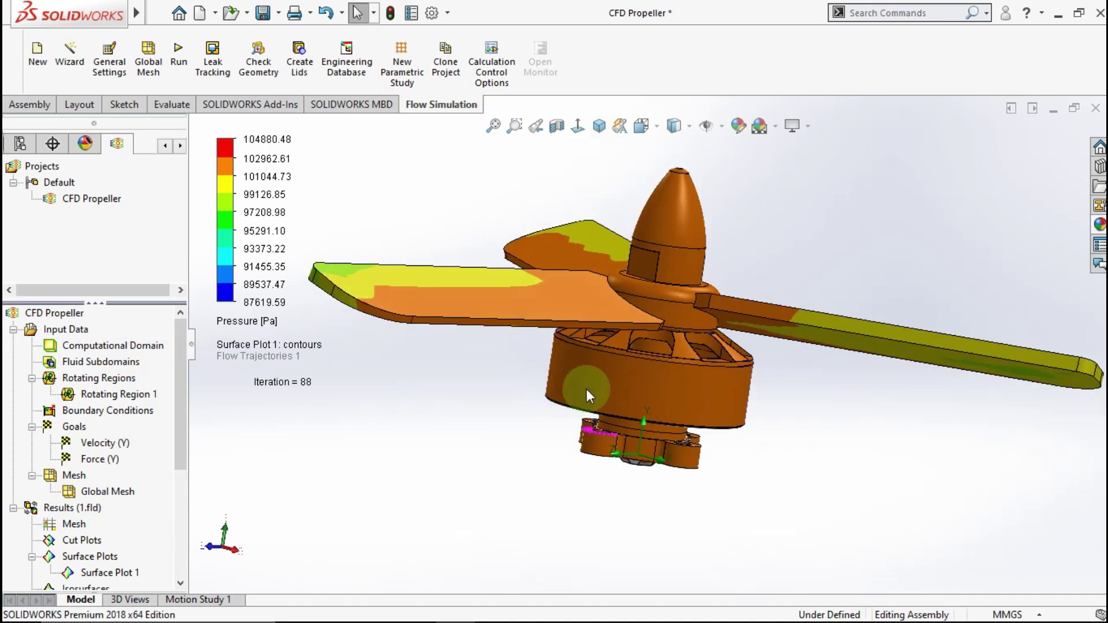
{"action": "mouse_move", "coordinate": [651, 393]}
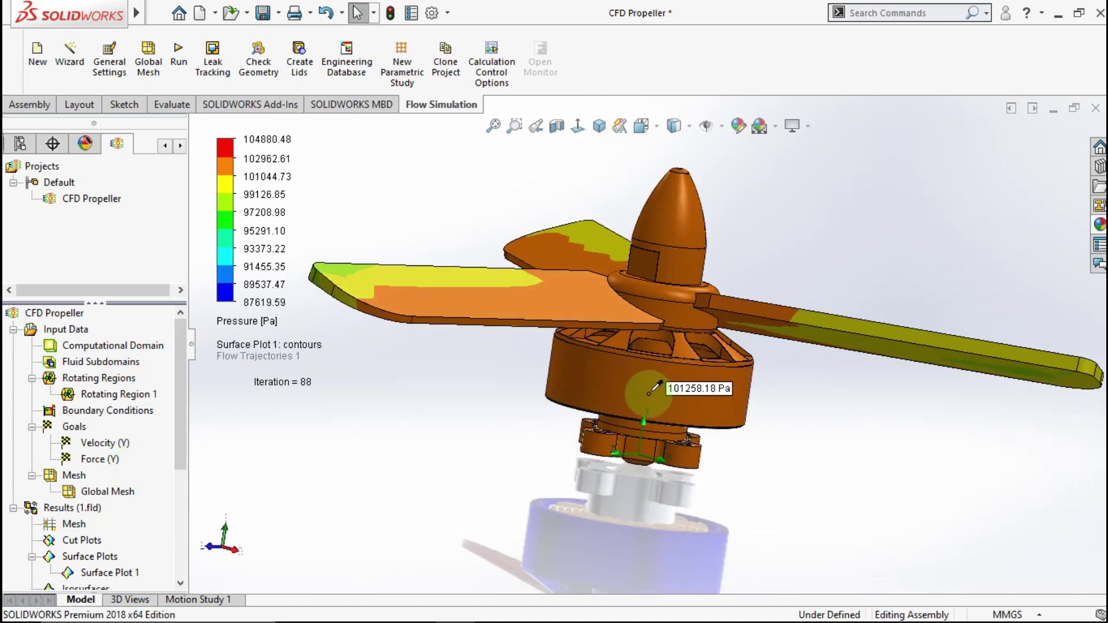
{"action": "middle_click_drag", "start_coordinate": [649, 391], "coordinate": [612, 427]}
{"action": "scroll", "coordinate": [612, 427], "scroll_direction": "down", "scroll_amount": 2}
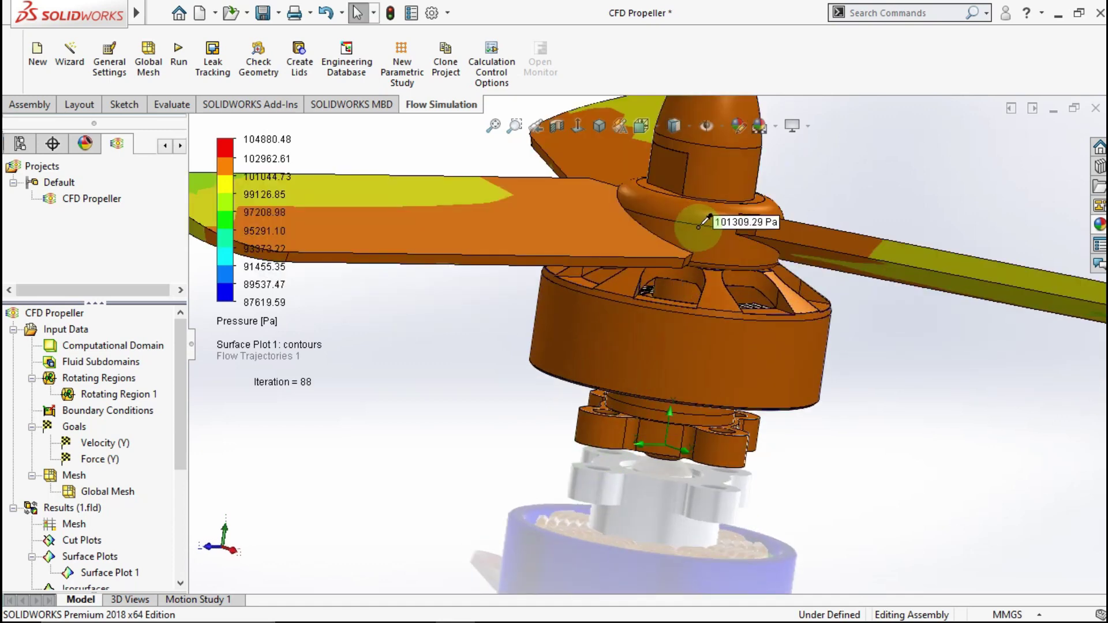
{"action": "scroll", "coordinate": [550, 253], "scroll_direction": "up", "scroll_amount": 2}
Probe pressure on the motor top and spinner, about 101258–101507 Pa, then stop probing
{"action": "mouse_move", "coordinate": [534, 272]}
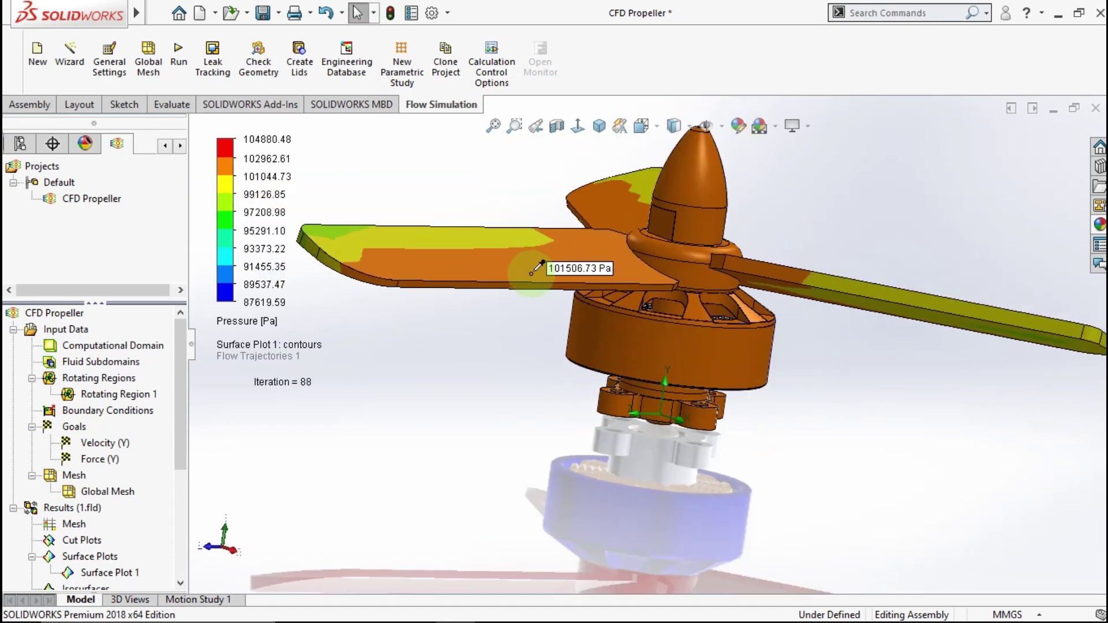
{"action": "mouse_move", "coordinate": [534, 269]}
{"action": "middle_mouse_down"}
{"action": "mouse_move", "coordinate": [507, 302]}
{"action": "mouse_move", "coordinate": [518, 269]}
{"action": "middle_mouse_up"}
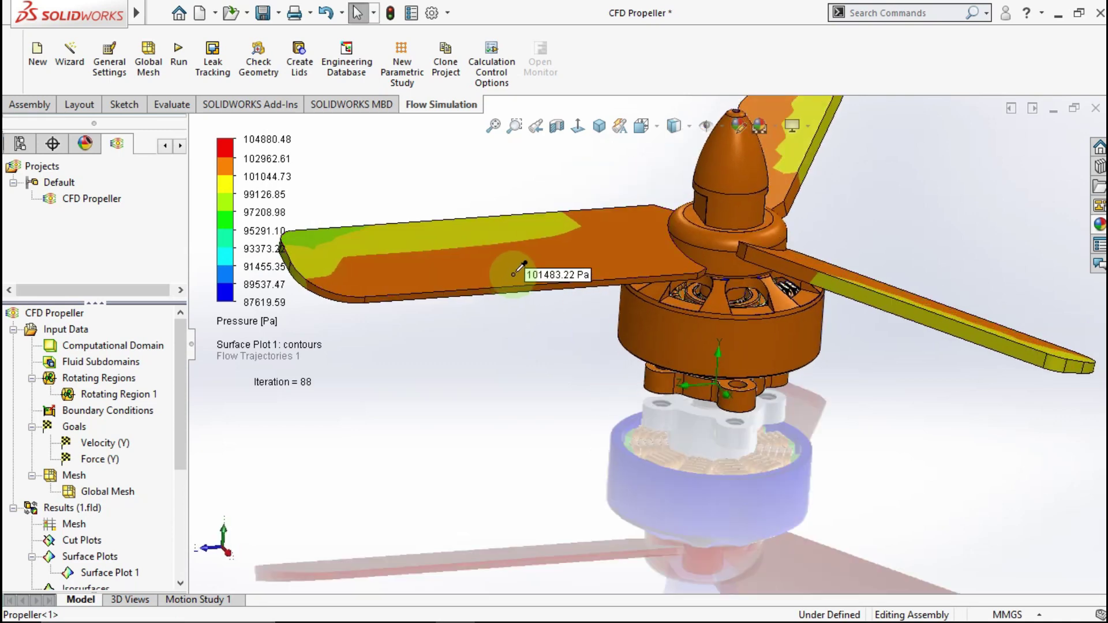
{"action": "middle_click_drag", "start_coordinate": [581, 258], "coordinate": [705, 177]}
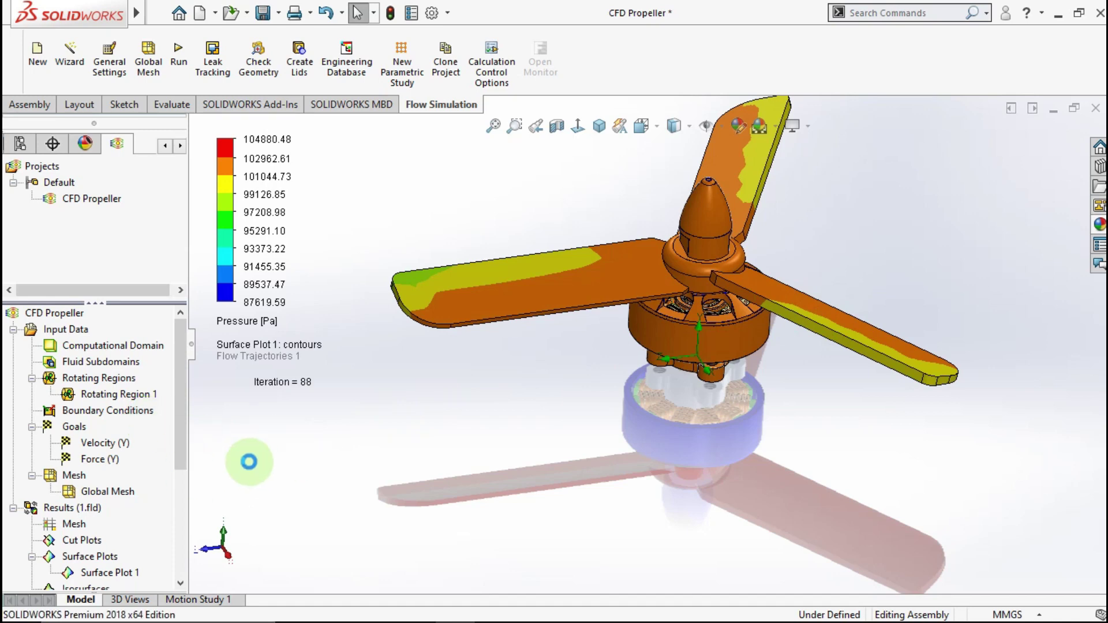
{"action": "right_click", "coordinate": [73, 511]}
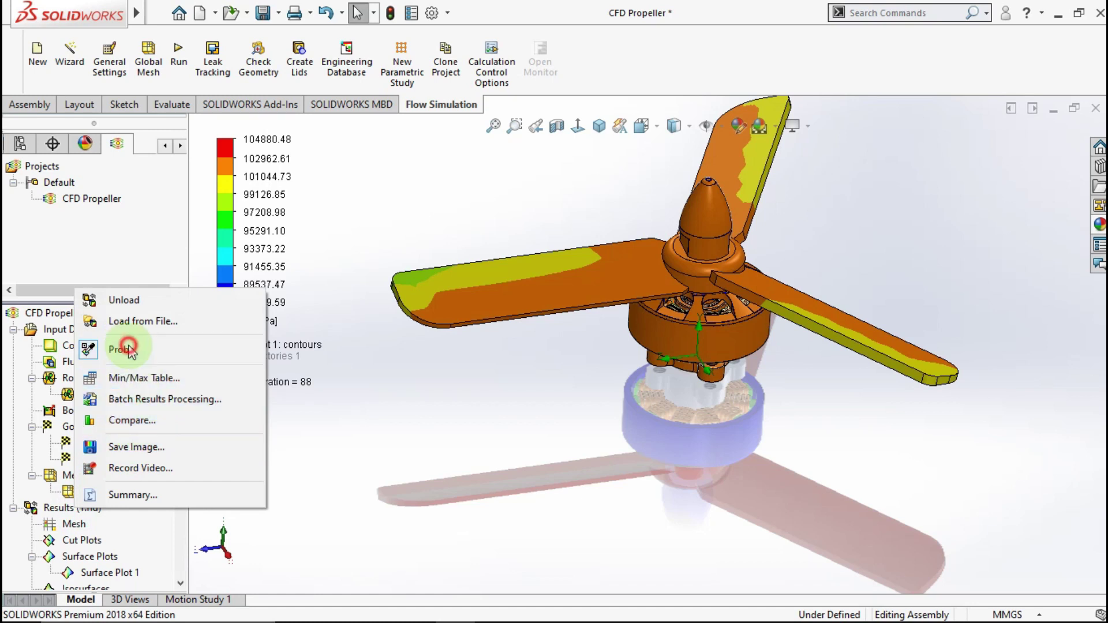
{"action": "key", "text": "Escape"}
Inspect the pressure trajectories around the hub from isometric, side and underneath views
{"action": "left_click", "coordinate": [600, 126]}
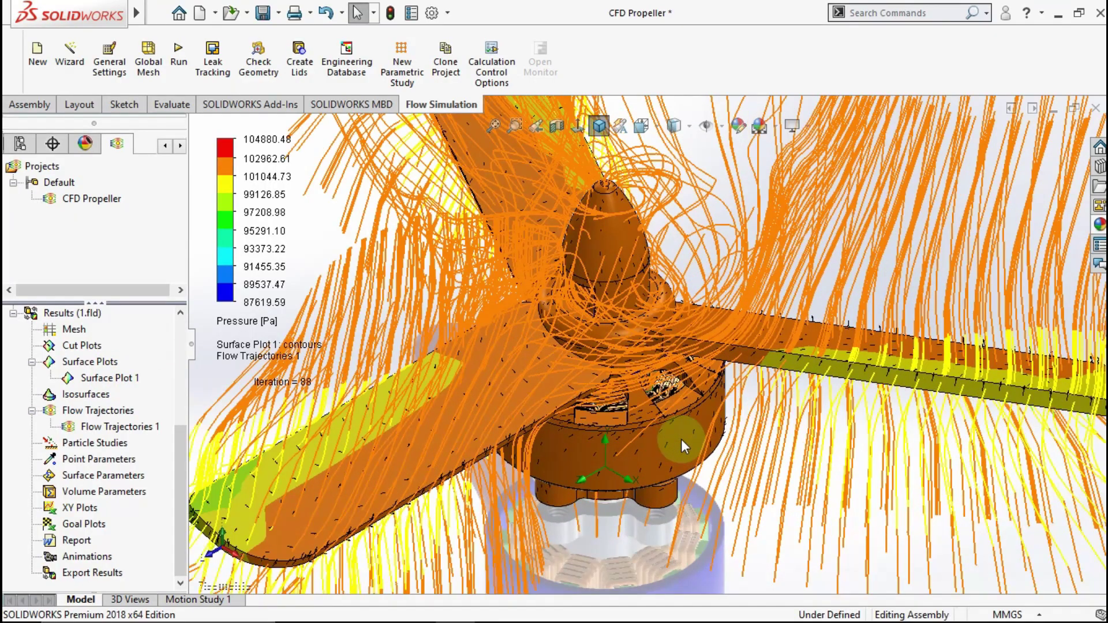
{"action": "middle_click_drag", "start_coordinate": [650, 370], "coordinate": [763, 317]}
{"action": "scroll", "coordinate": [727, 363], "scroll_direction": "down", "scroll_amount": 10}
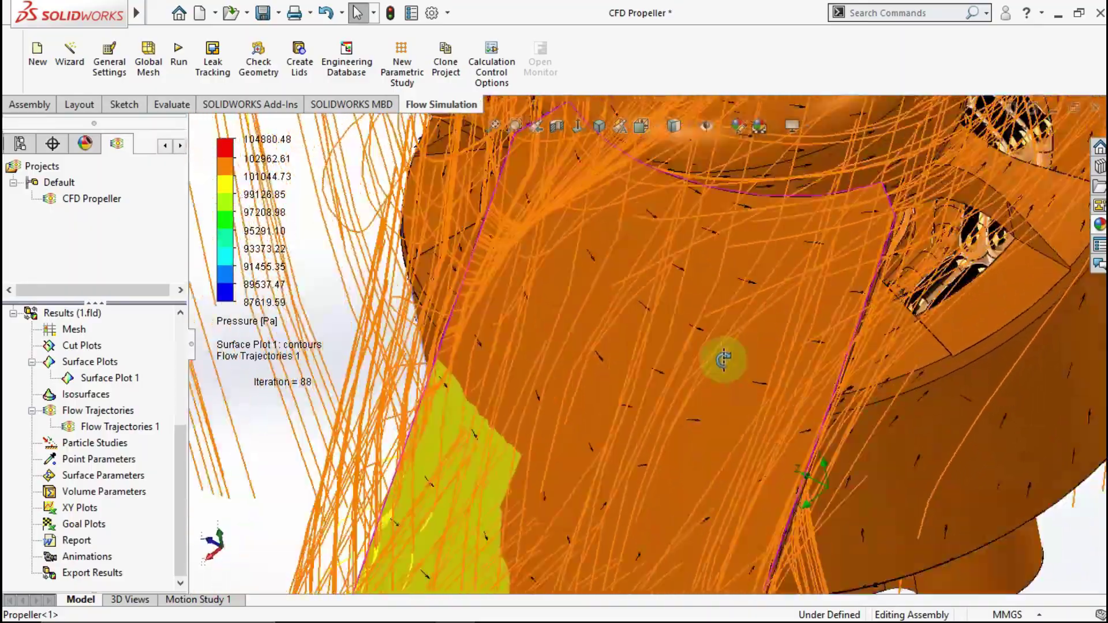
{"action": "middle_click_drag", "start_coordinate": [724, 359], "coordinate": [605, 359]}
{"action": "scroll", "coordinate": [678, 417], "scroll_direction": "up", "scroll_amount": 10}
{"action": "middle_click_drag", "start_coordinate": [611, 304], "coordinate": [621, 353]}
{"action": "left_click", "coordinate": [601, 126]}
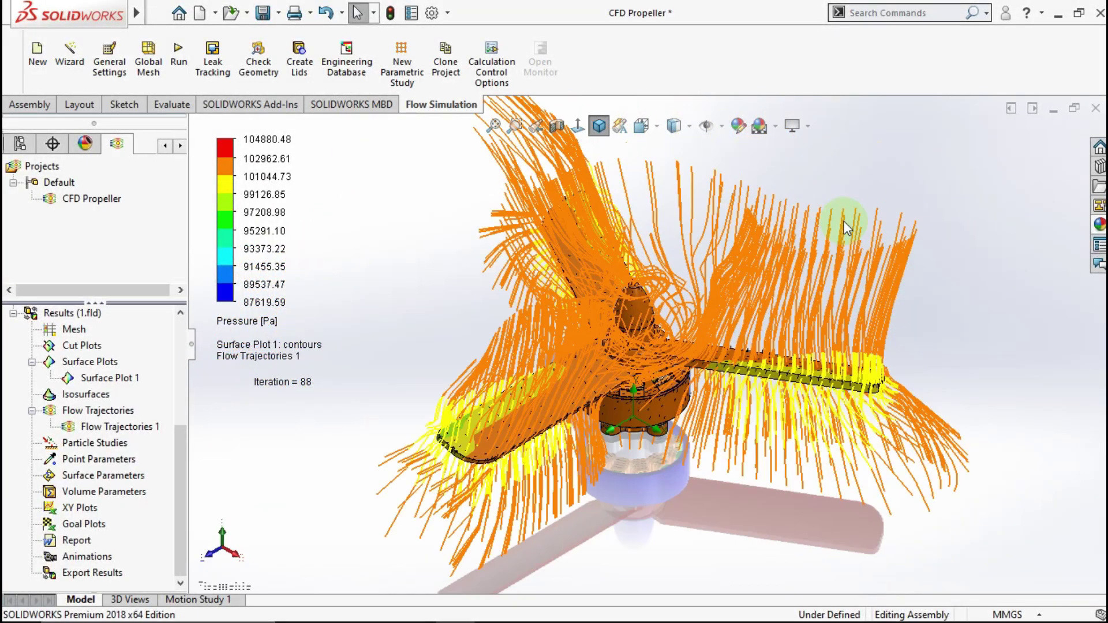
{"action": "scroll", "coordinate": [629, 199], "scroll_direction": "up", "scroll_amount": 2}
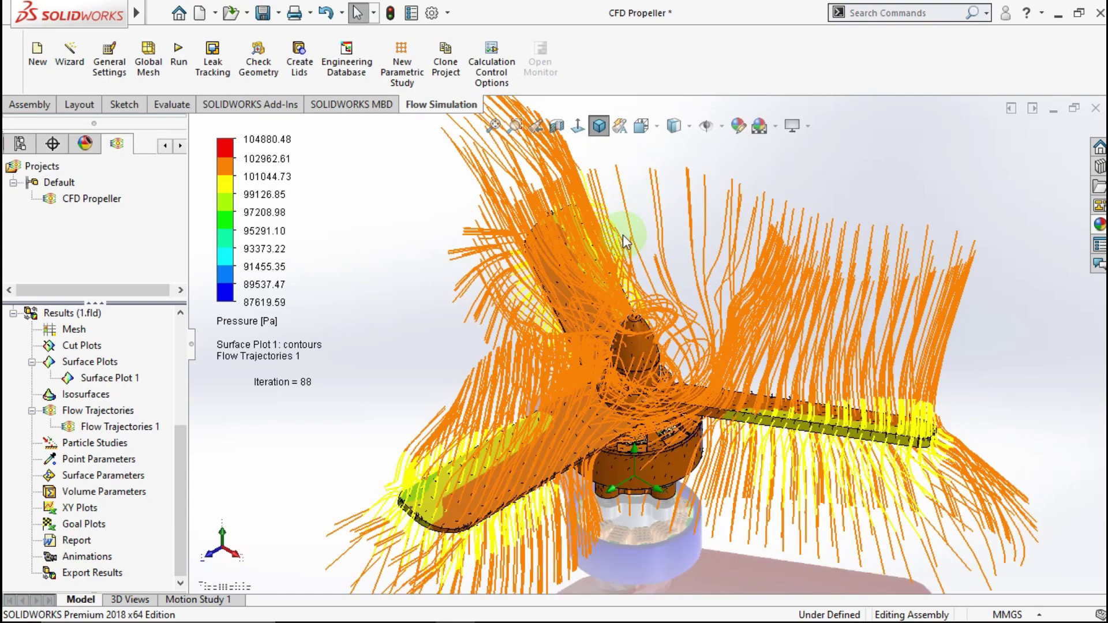
{"action": "scroll", "coordinate": [627, 241], "scroll_direction": "down", "scroll_amount": 2}
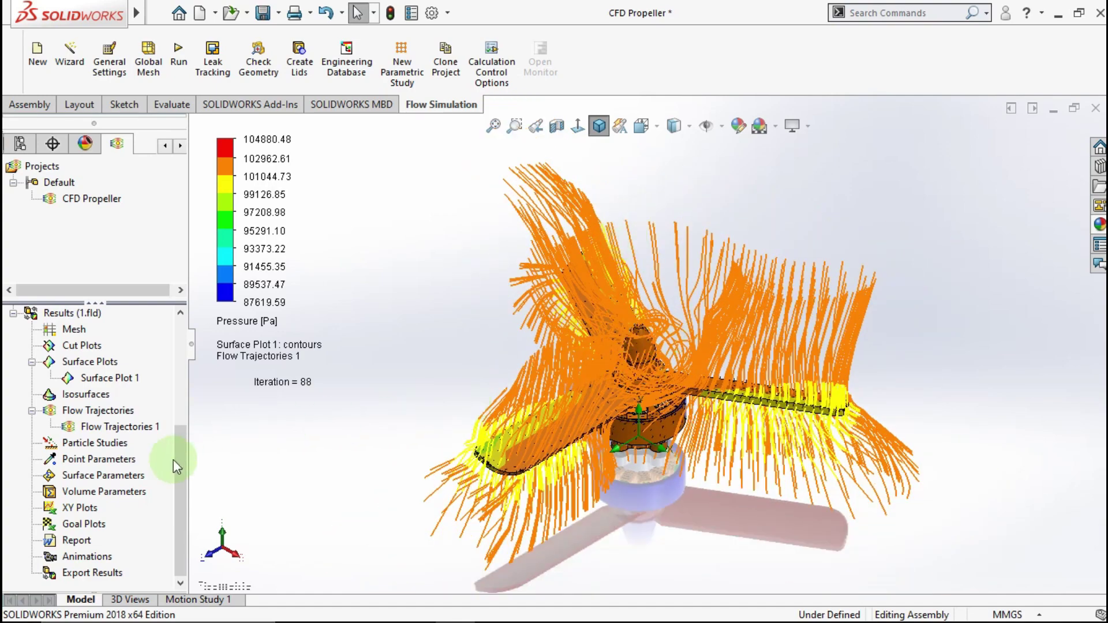
Insert a goal plot of all goals and enlarge its summary: Velocity (Y) 11.010 m/s, Force (Y) -3.677 N
{"action": "right_click", "coordinate": [96, 526]}
{"action": "left_click", "coordinate": [139, 538]}
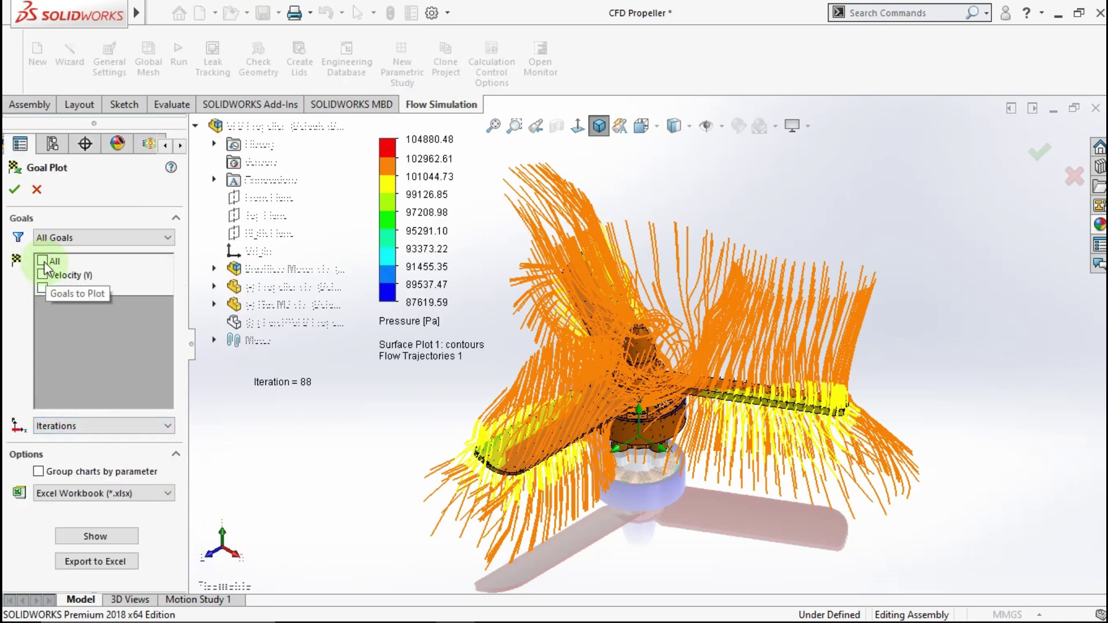
{"action": "left_click", "coordinate": [42, 261]}
{"action": "left_click", "coordinate": [95, 537]}
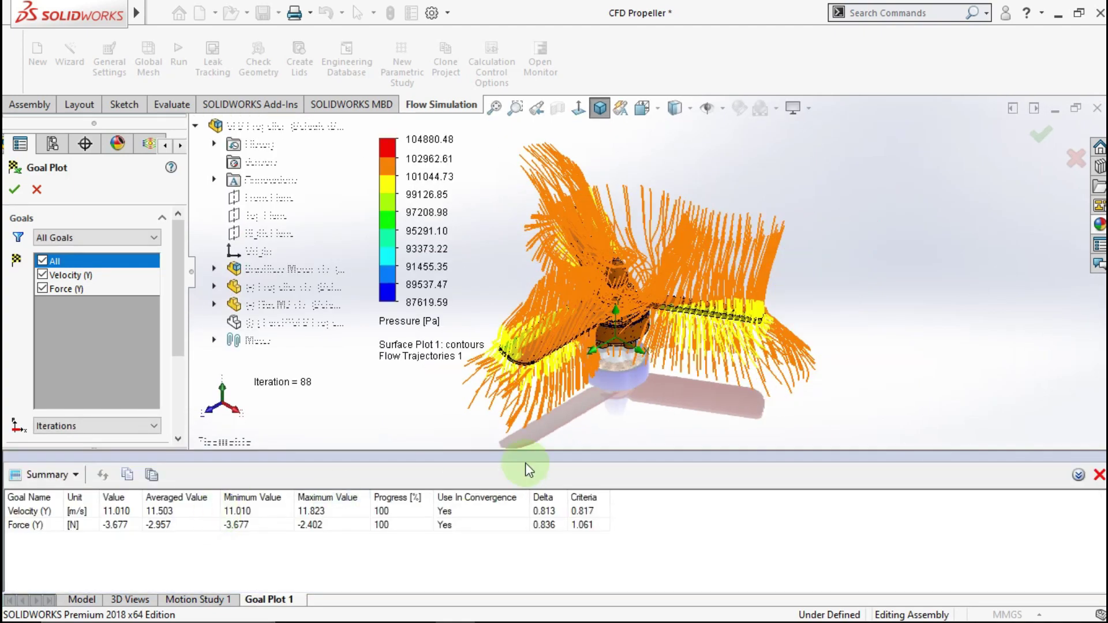
{"action": "left_click_drag", "start_coordinate": [530, 451], "coordinate": [519, 428]}
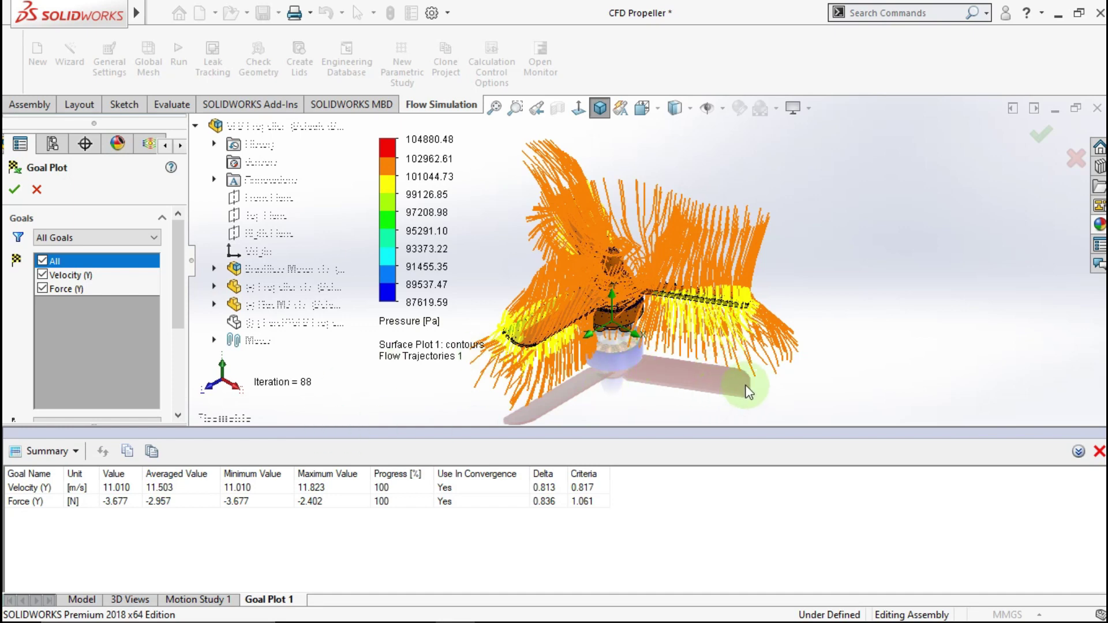
{"action": "left_click", "coordinate": [1029, 366]}
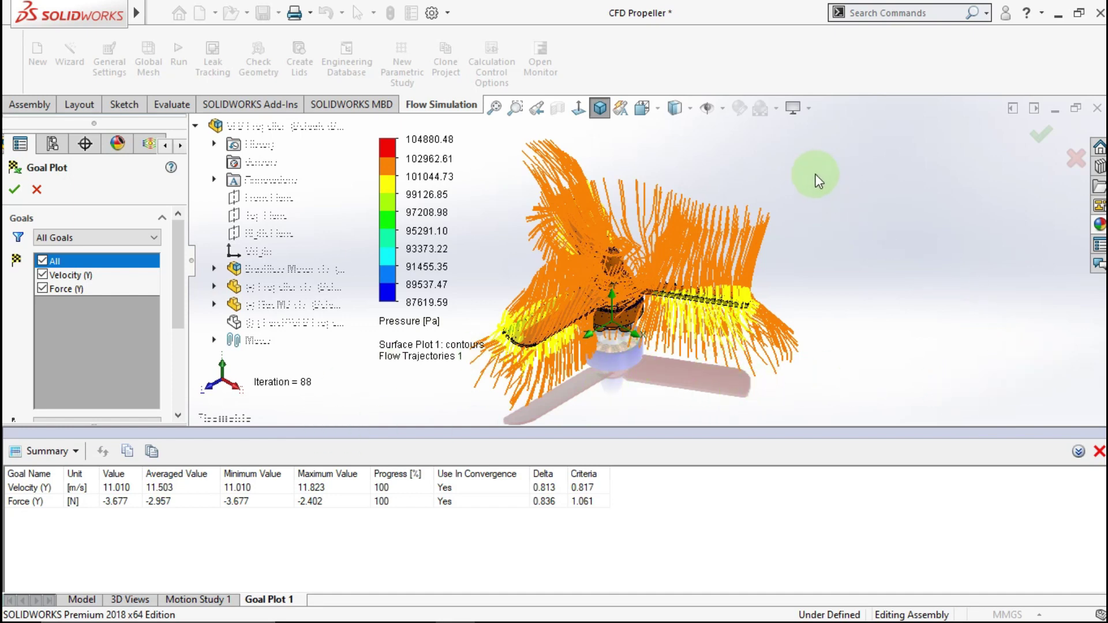